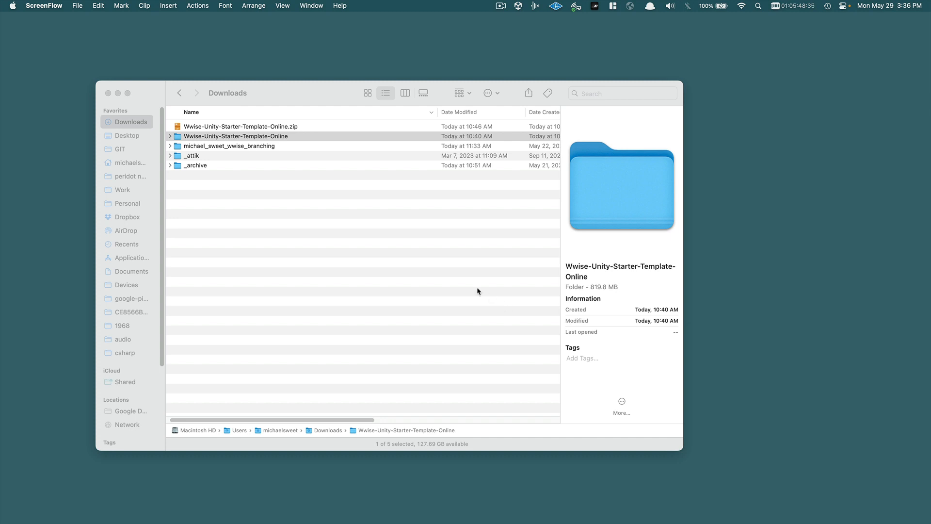
Step: Expand the Wwise-Unity-Starter-Template-Online folder in Downloads and move its Wwise Project subfolder to the trash
{"action": "left_click", "coordinate": [246, 127]}
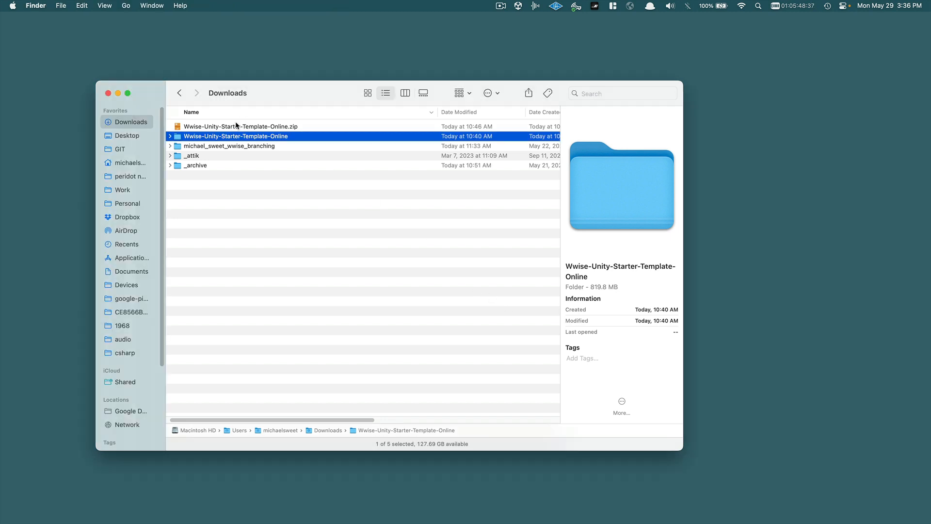
{"action": "left_click", "coordinate": [247, 127]}
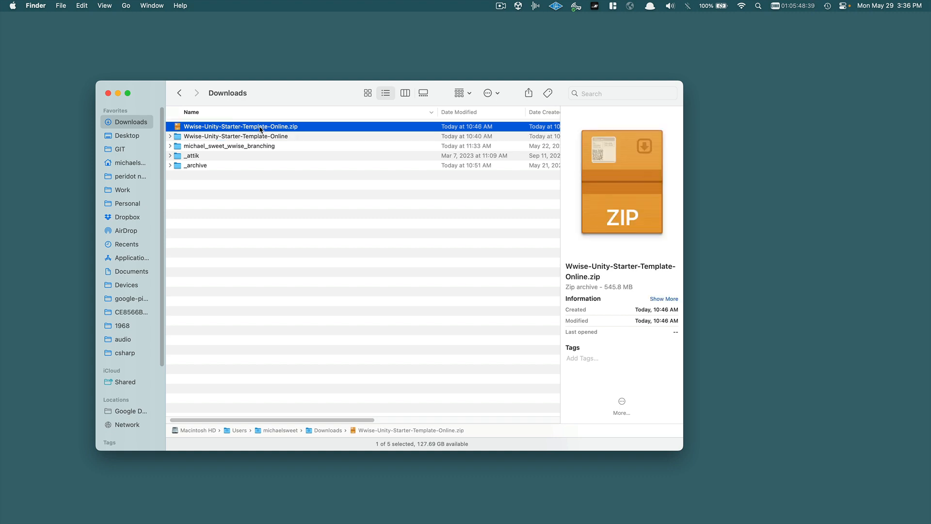
{"action": "left_click", "coordinate": [217, 136]}
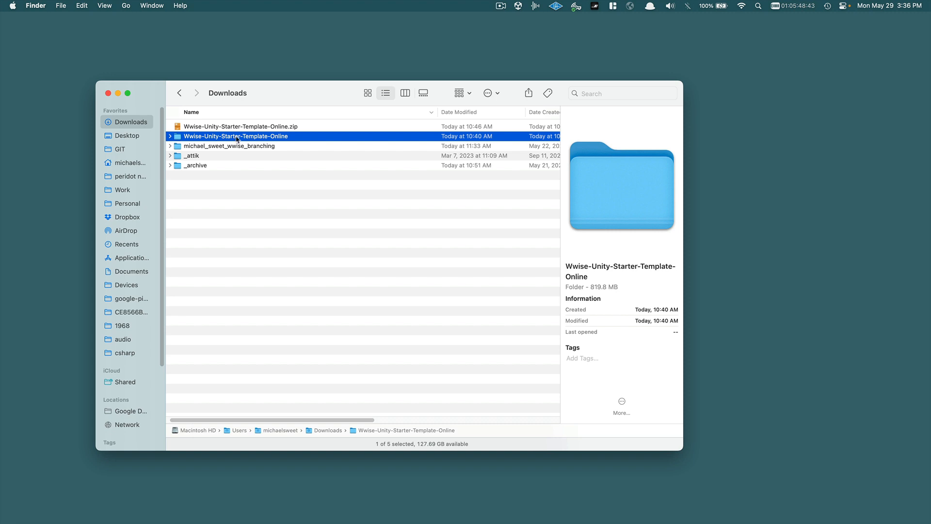
{"action": "left_click", "coordinate": [171, 136]}
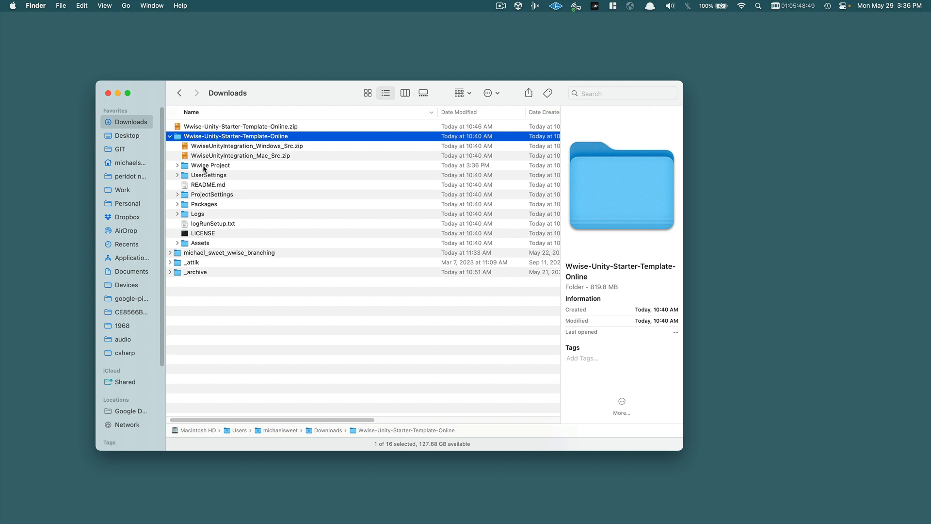
{"action": "left_click", "coordinate": [205, 167]}
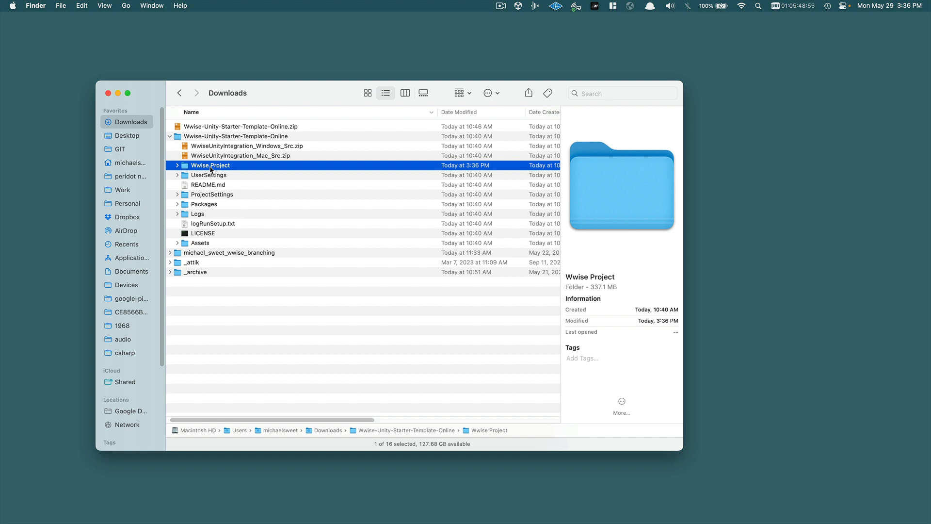
{"action": "right_click", "coordinate": [211, 168]}
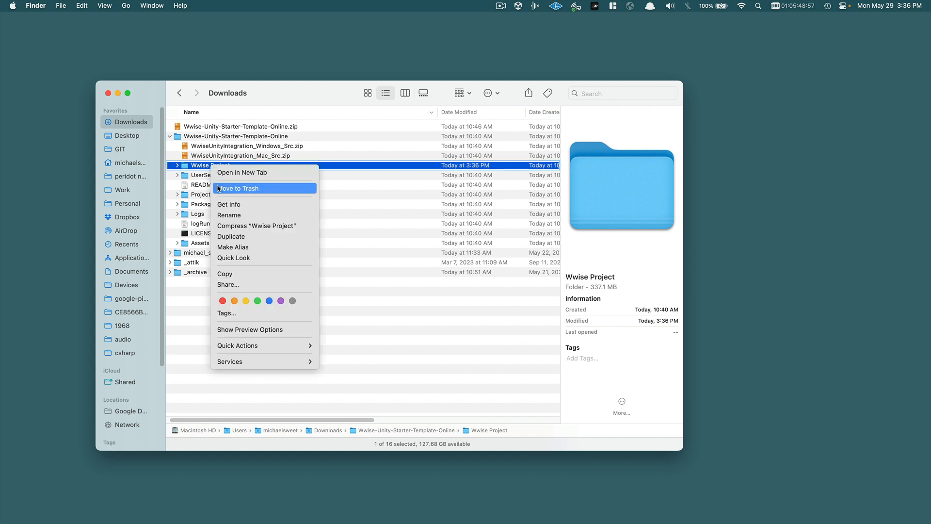
{"action": "left_click", "coordinate": [217, 188]}
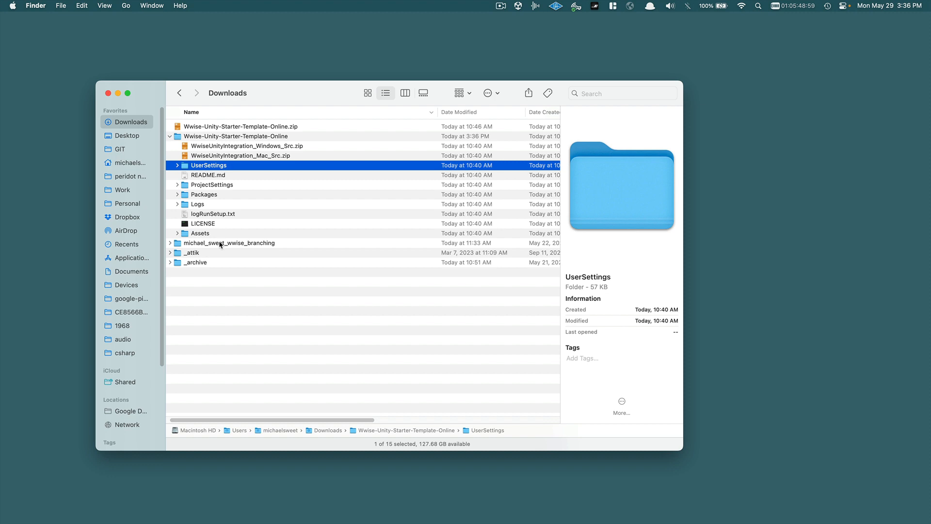
Step: Move the branching Wwise project folder from Downloads into the Wwise-Unity-Starter-Template-Online folder and check its contents
{"action": "left_click", "coordinate": [243, 244]}
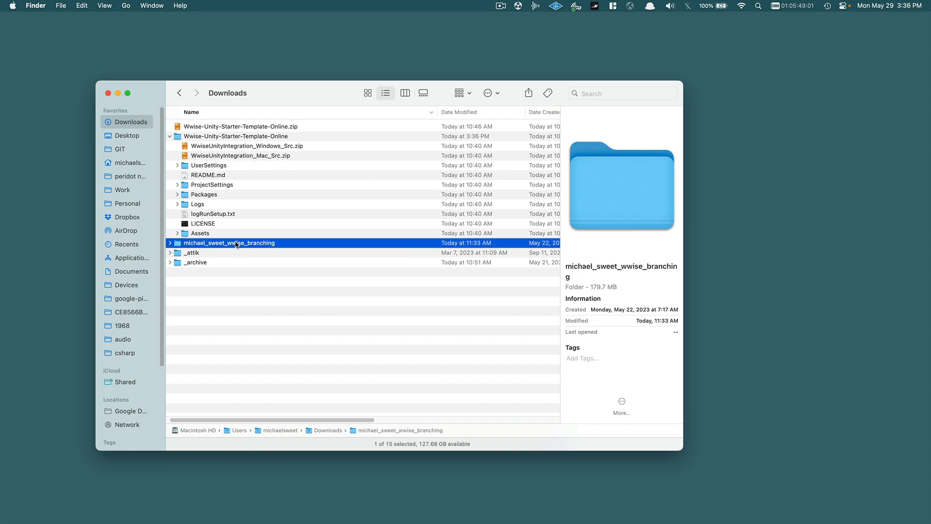
{"action": "left_click_drag", "start_coordinate": [236, 244], "coordinate": [278, 139]}
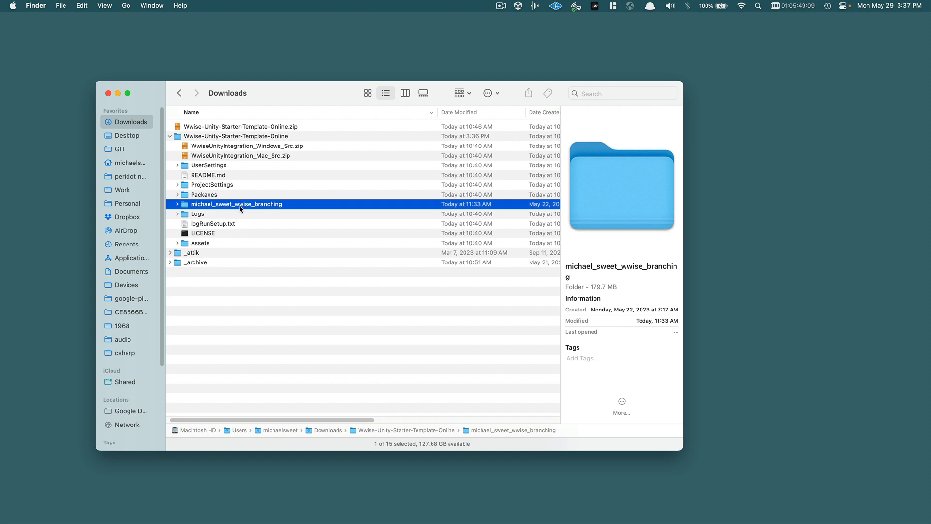
{"action": "left_click", "coordinate": [178, 204]}
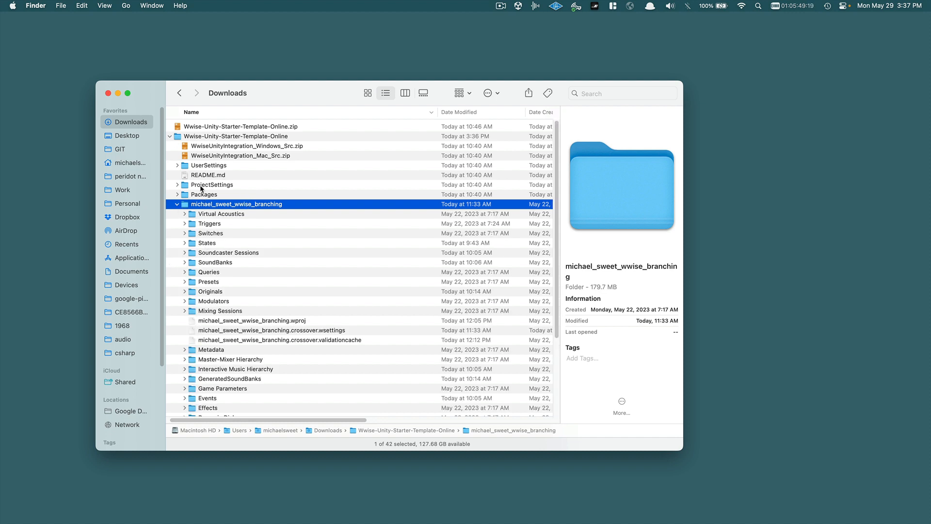
{"action": "left_click", "coordinate": [178, 204]}
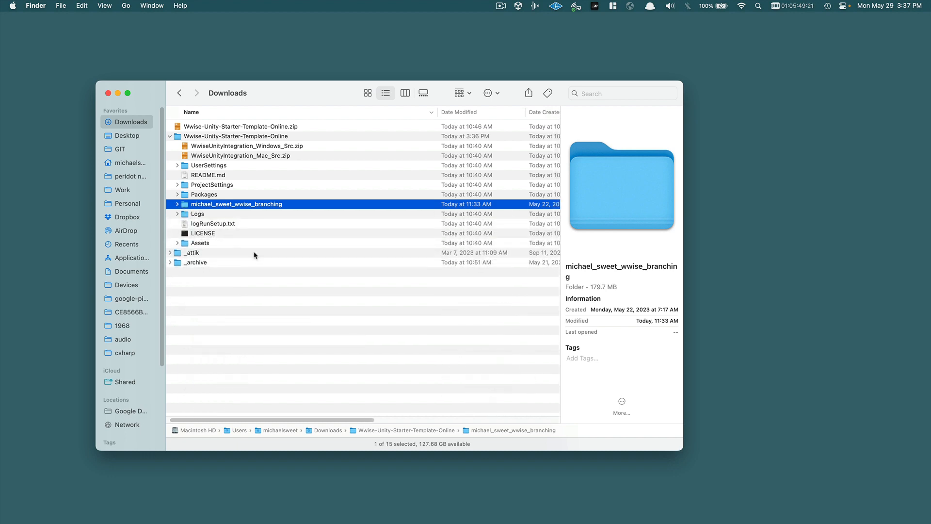
{"action": "left_click", "coordinate": [266, 254]}
{"action": "left_click", "coordinate": [280, 264]}
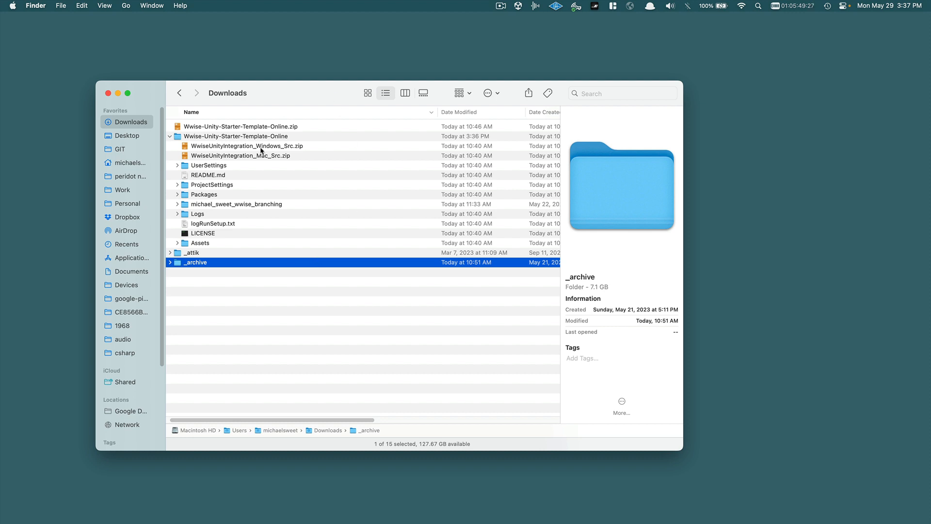
Step: Switch to Unity Hub and open the Wwise-Unity-Starter-Template-Online folder from Downloads as a project
{"action": "left_click", "coordinate": [244, 137]}
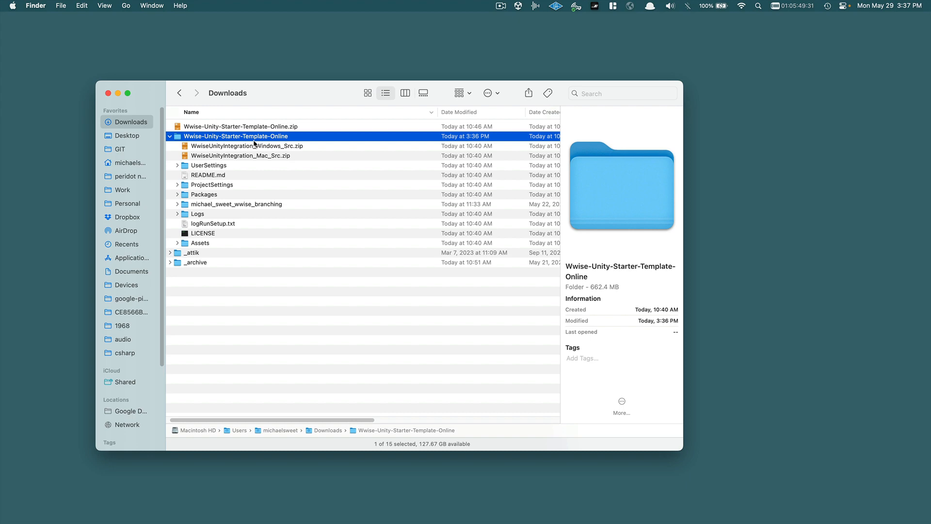
{"action": "key", "text": "alt+space"}
{"action": "type", "text": "uni"}
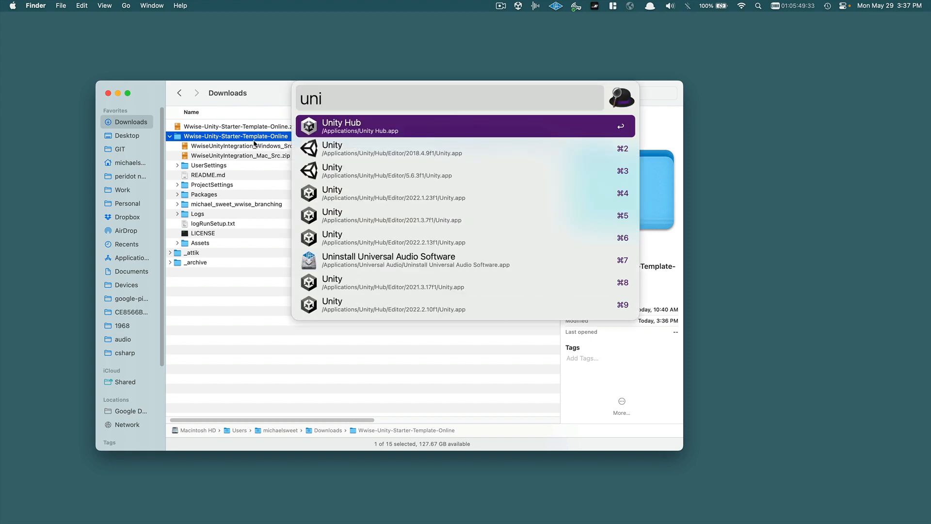
{"action": "key", "text": "Return"}
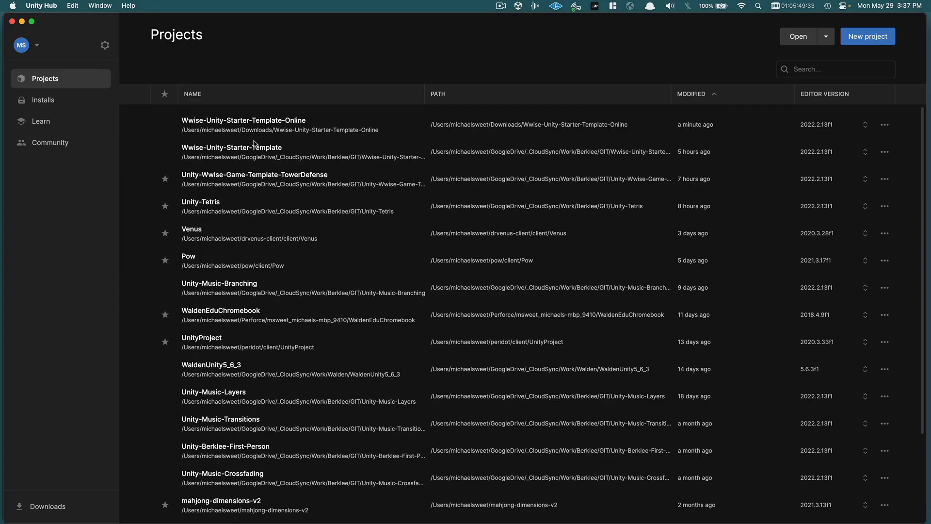
{"action": "left_click", "coordinate": [793, 41]}
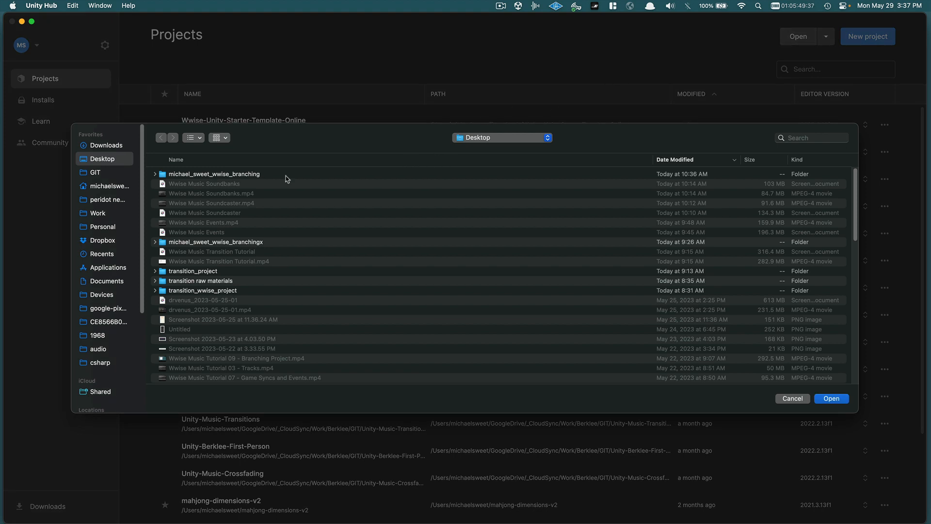
{"action": "left_click", "coordinate": [116, 146]}
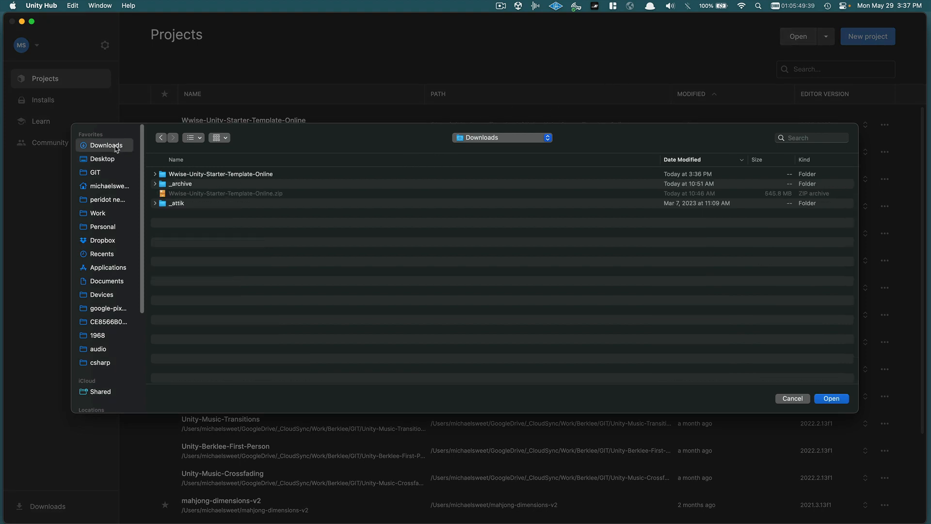
{"action": "left_click", "coordinate": [184, 176]}
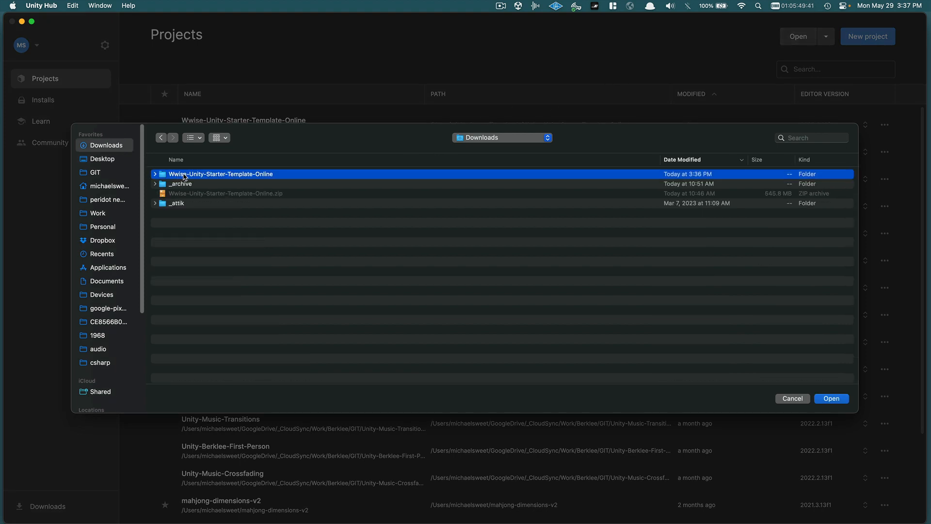
{"action": "double_click", "coordinate": [184, 175]}
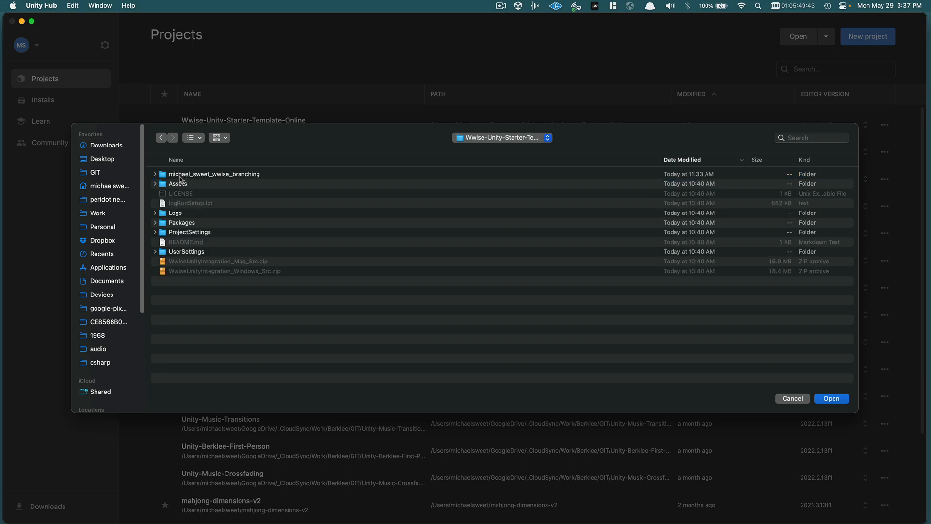
{"action": "left_click", "coordinate": [845, 400]}
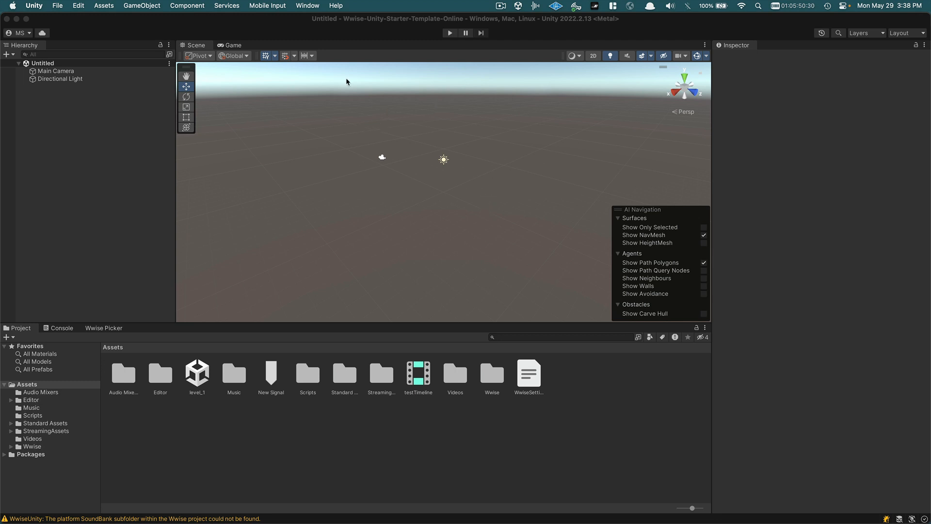
Step: Switch the Unity editor's window layout to Default
{"action": "left_click", "coordinate": [312, 6]}
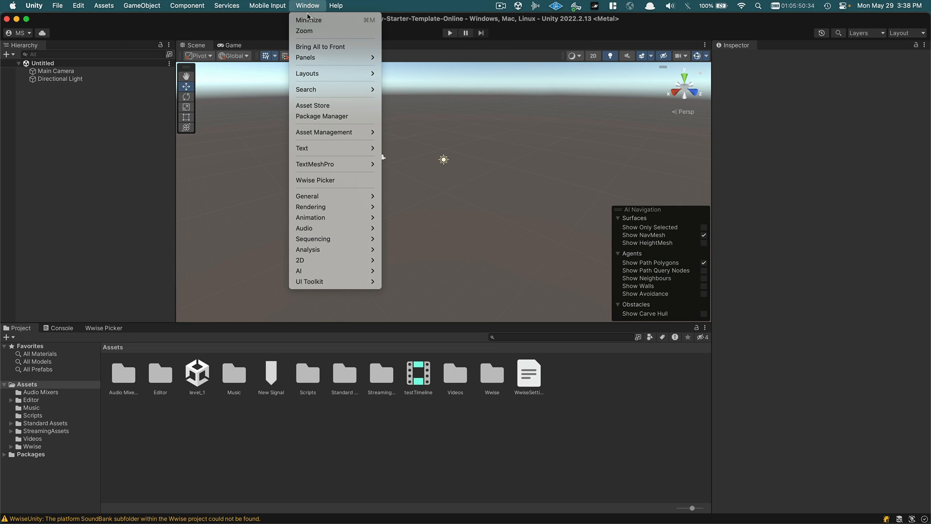
{"action": "mouse_move", "coordinate": [312, 74]}
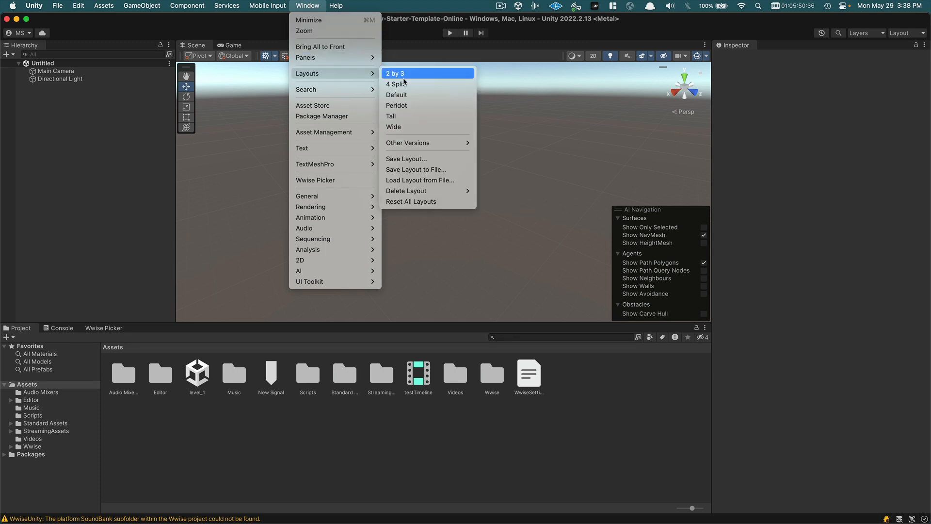
{"action": "left_click", "coordinate": [407, 95]}
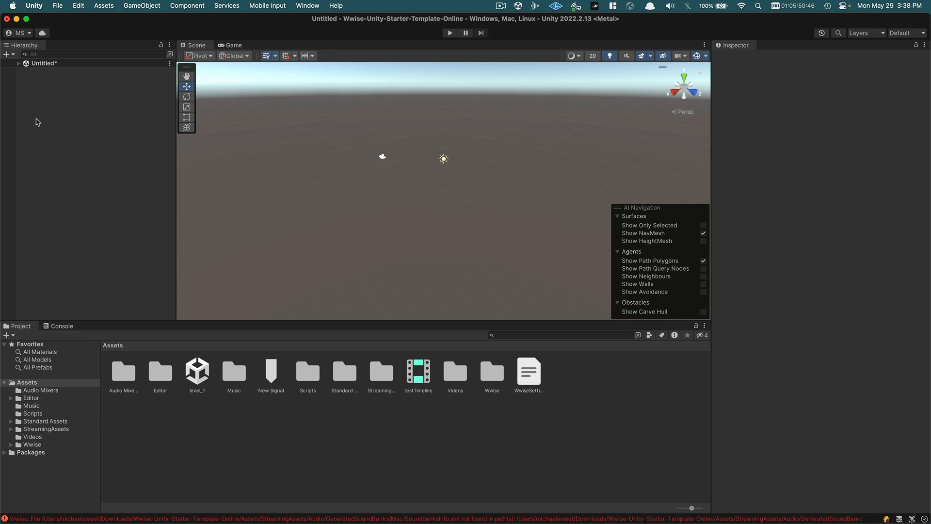
Step: Open the level_1 scene from the project assets, discarding the changes in the untitled scene, and look around it
{"action": "left_click", "coordinate": [19, 63]}
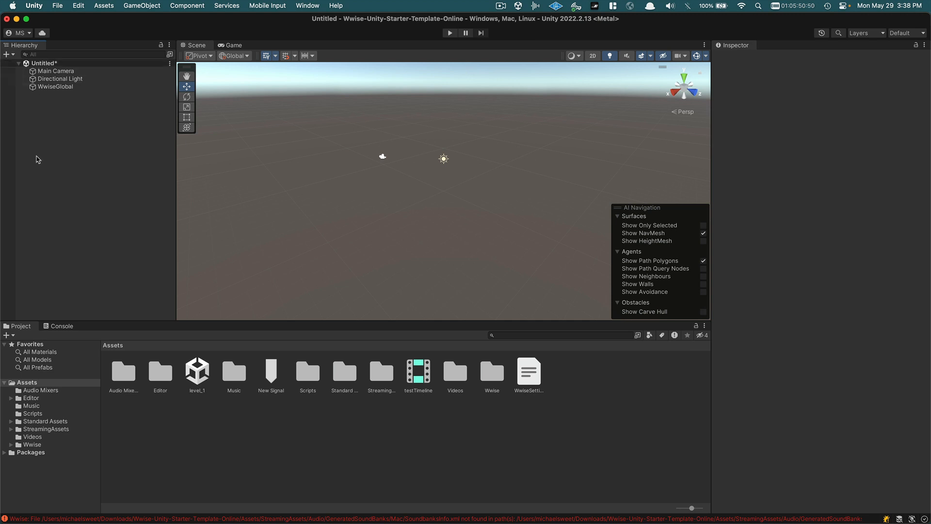
{"action": "double_click", "coordinate": [199, 372]}
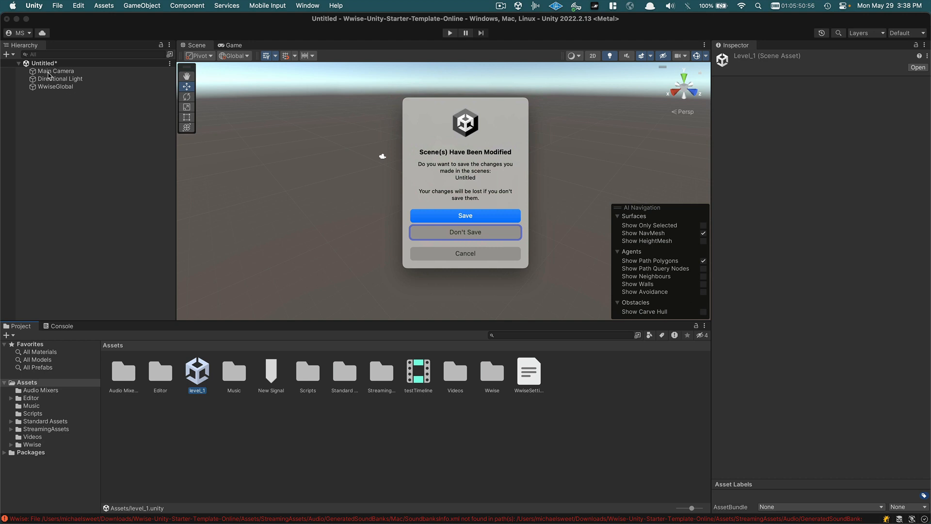
{"action": "left_click", "coordinate": [441, 235]}
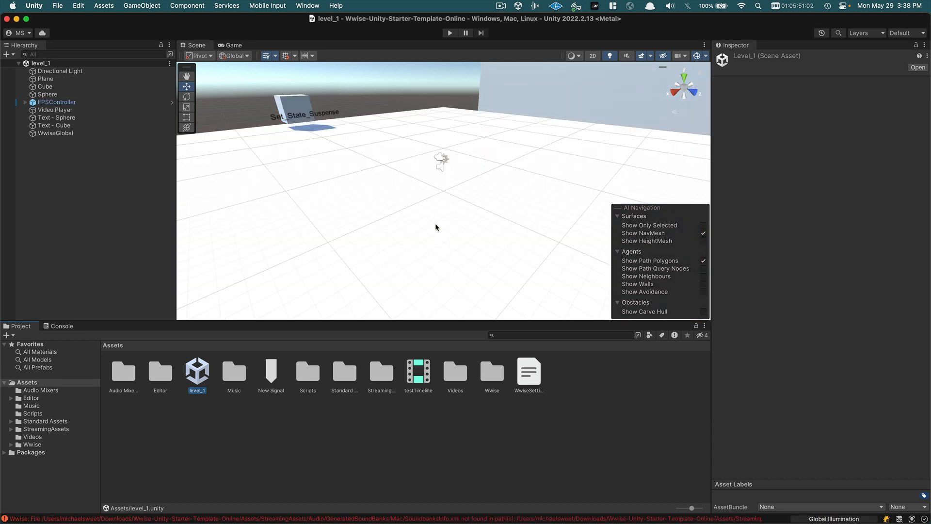
{"action": "right_click_drag", "start_coordinate": [377, 179], "coordinate": [369, 160]}
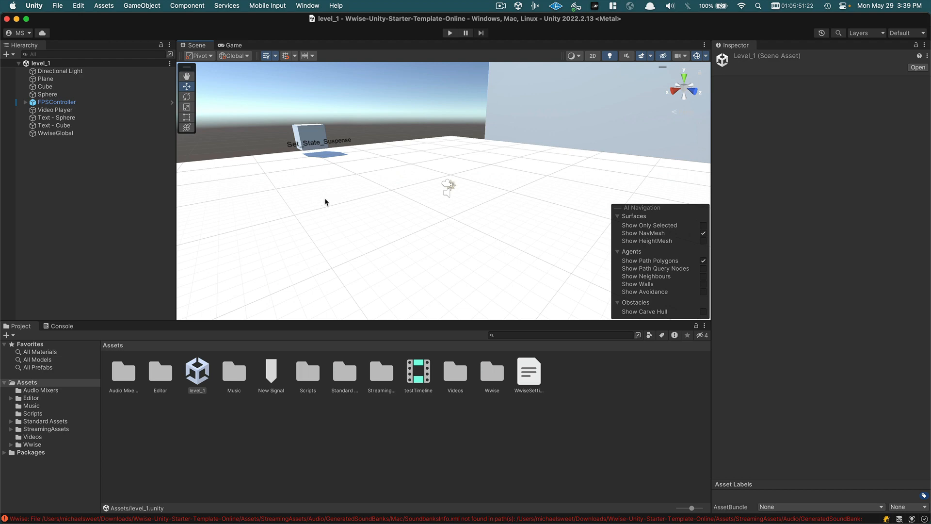
Step: Open the Wwise Editor page of the project settings
{"action": "left_click", "coordinate": [78, 5]}
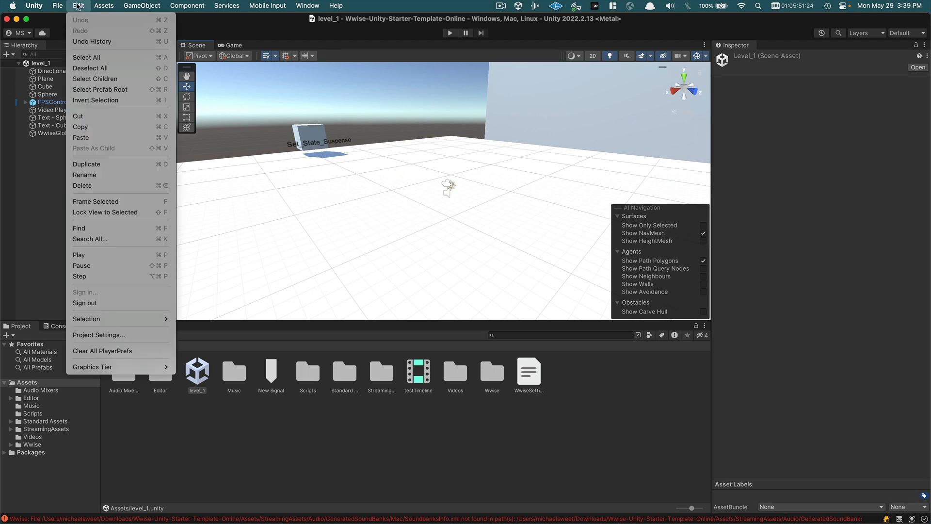
{"action": "left_click", "coordinate": [133, 335]}
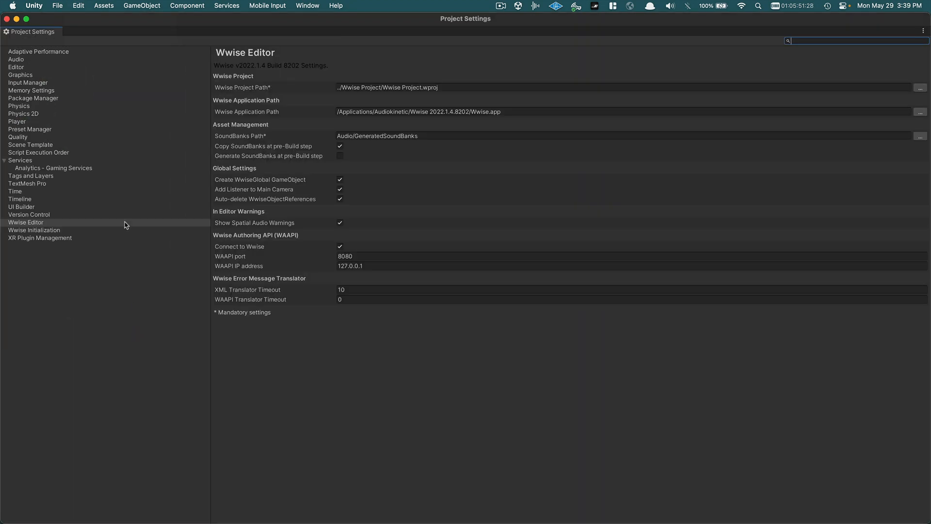
{"action": "left_click", "coordinate": [31, 231]}
{"action": "left_click", "coordinate": [23, 223]}
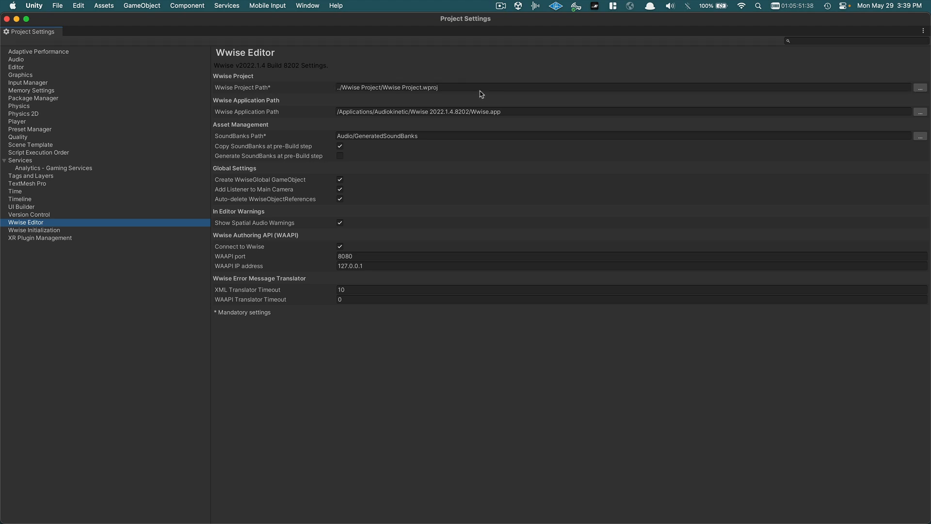
Step: Set the Wwise project path to the branching .wproj file inside the Wwise-Unity-Starter-Template-Online folder in Downloads, and close the project settings
{"action": "left_click", "coordinate": [921, 90]}
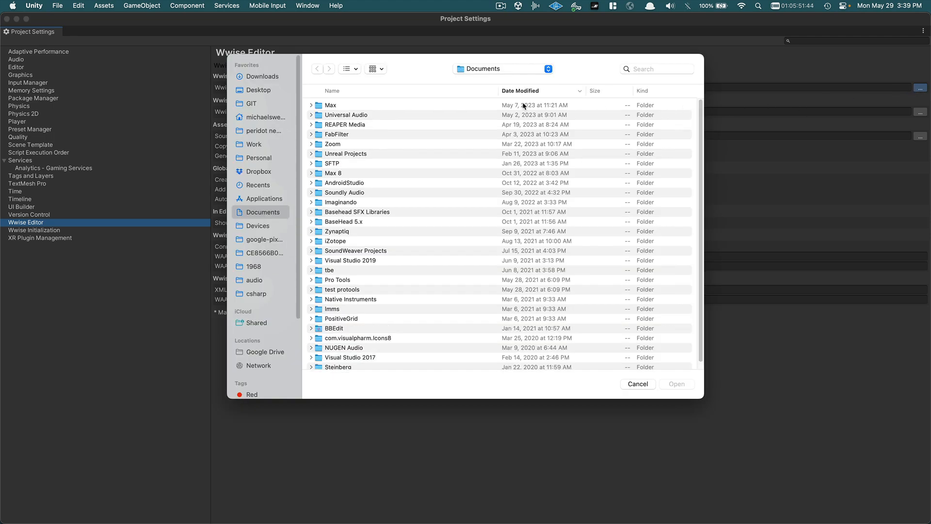
{"action": "left_click", "coordinate": [251, 78]}
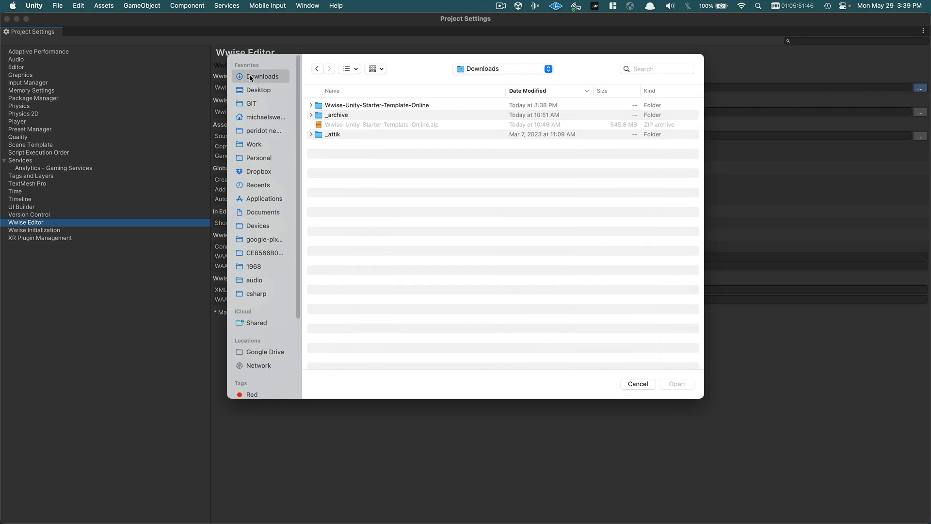
{"action": "double_click", "coordinate": [357, 106]}
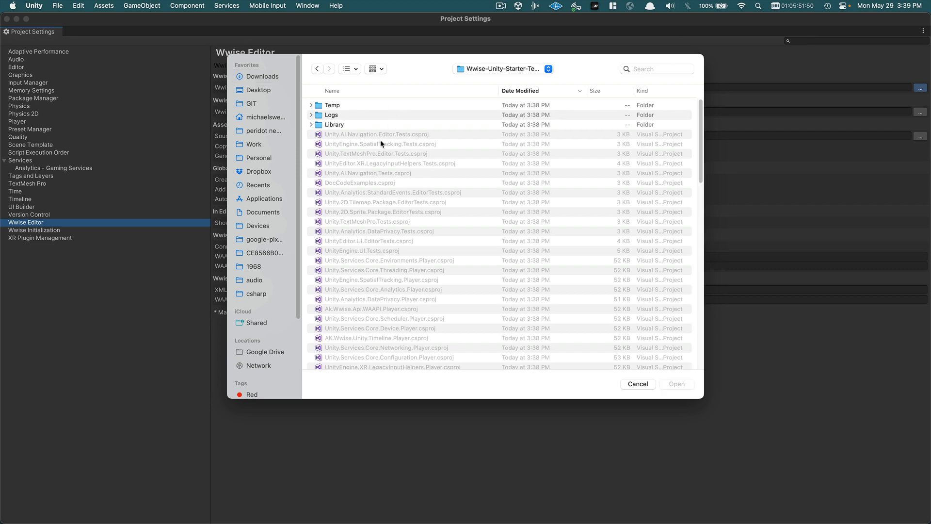
{"action": "scroll", "coordinate": [380, 140], "scroll_direction": "down", "scroll_amount": 3}
{"action": "scroll", "coordinate": [380, 140], "scroll_direction": "down", "scroll_amount": 10}
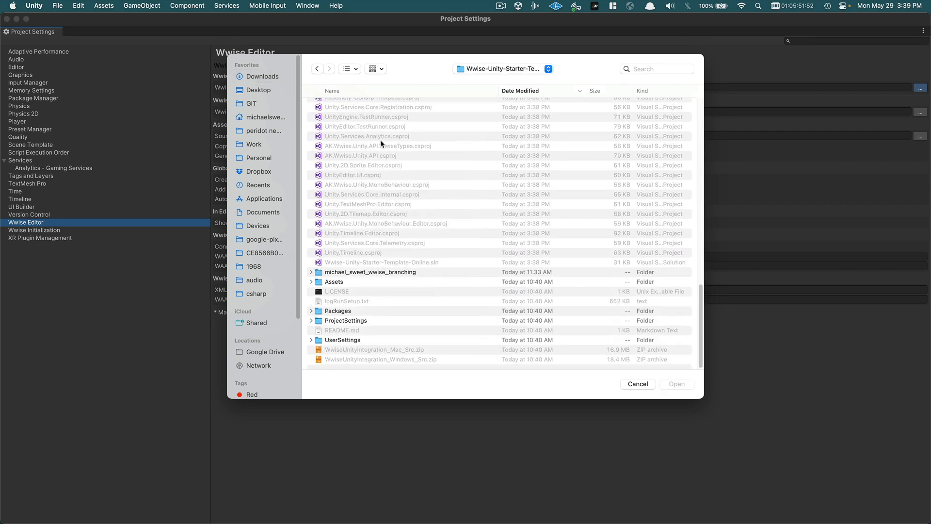
{"action": "double_click", "coordinate": [369, 273]}
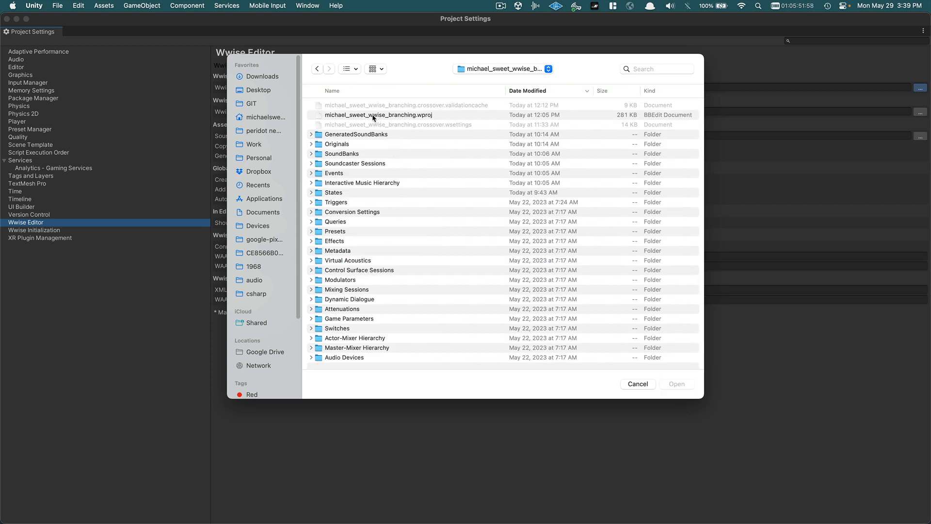
{"action": "left_click", "coordinate": [376, 116]}
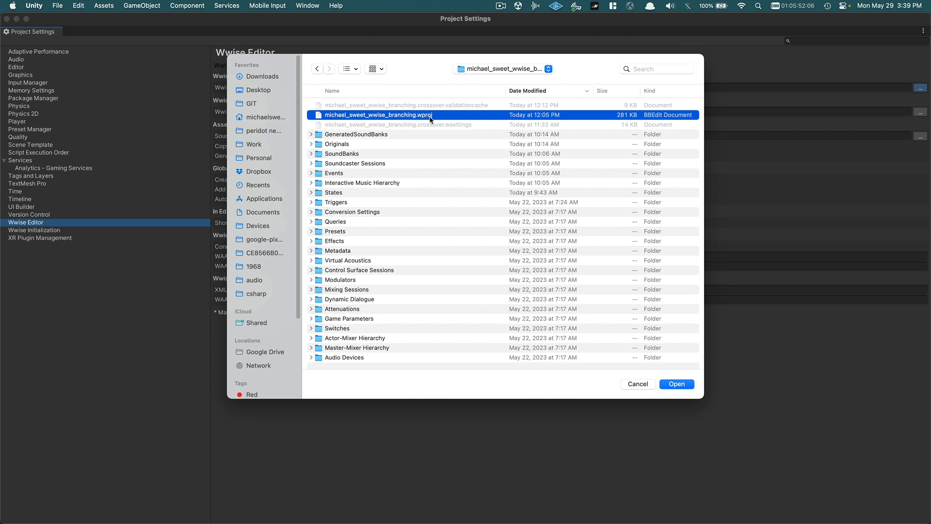
{"action": "double_click", "coordinate": [429, 118]}
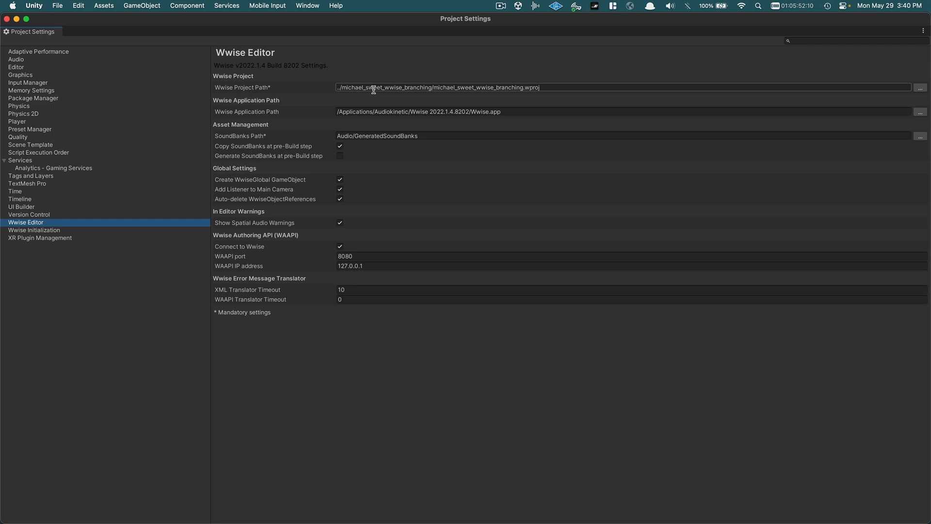
{"action": "left_click", "coordinate": [7, 18]}
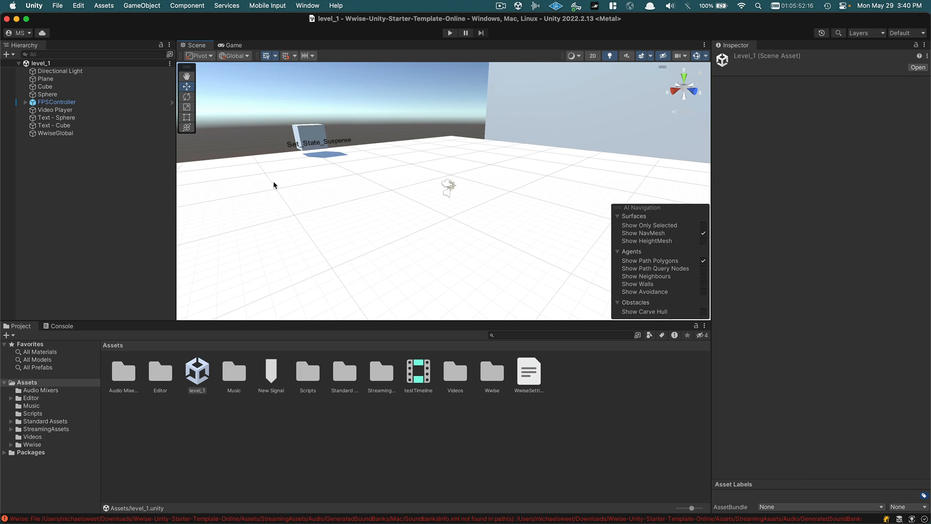
Step: Open the Wwise Picker, refresh the project, and expand the Default Work Unit under SoundBanks
{"action": "left_click", "coordinate": [298, 5]}
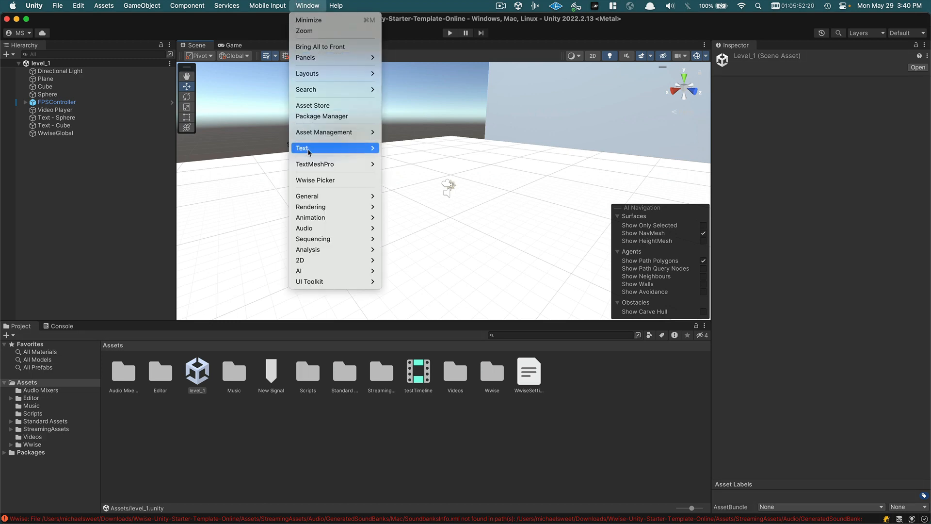
{"action": "left_click", "coordinate": [320, 181]}
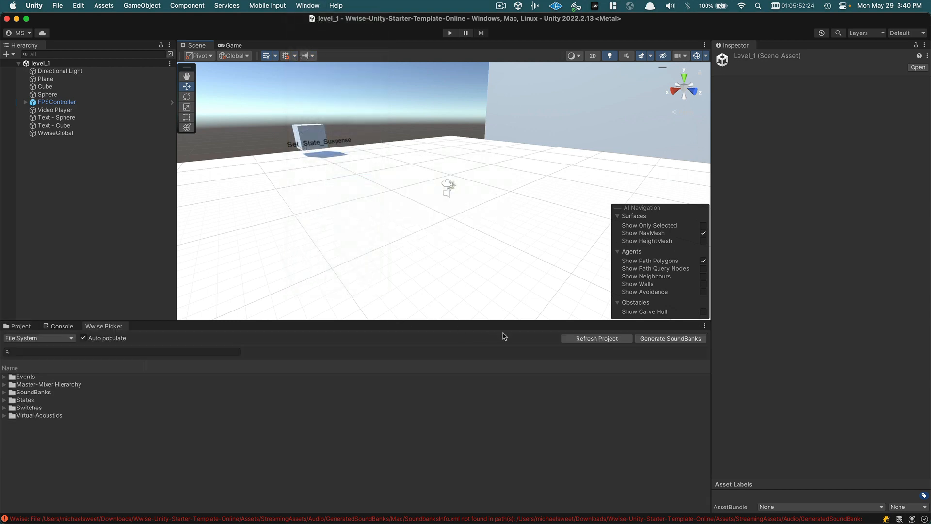
{"action": "left_click", "coordinate": [578, 340]}
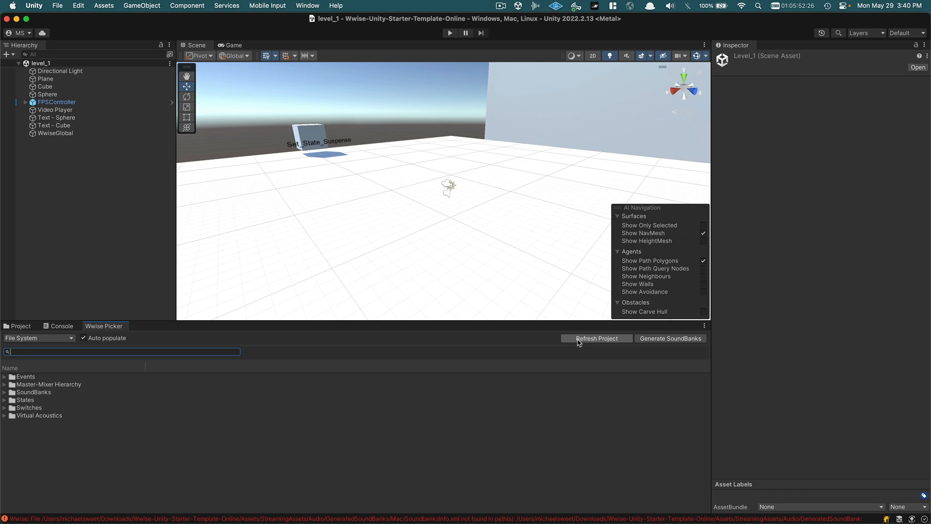
{"action": "left_click", "coordinate": [5, 393]}
{"action": "left_click", "coordinate": [11, 400]}
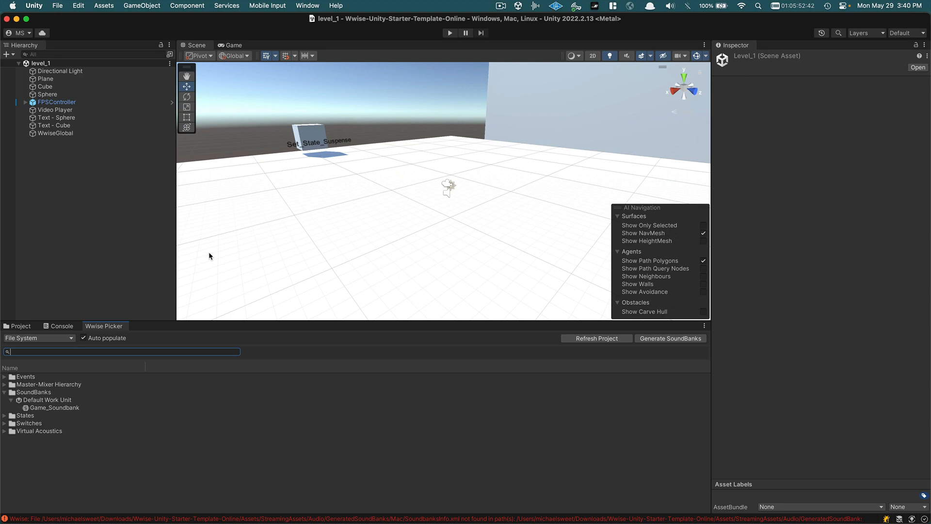
Step: Reimport all assets of the Unity project
{"action": "left_click", "coordinate": [99, 6]}
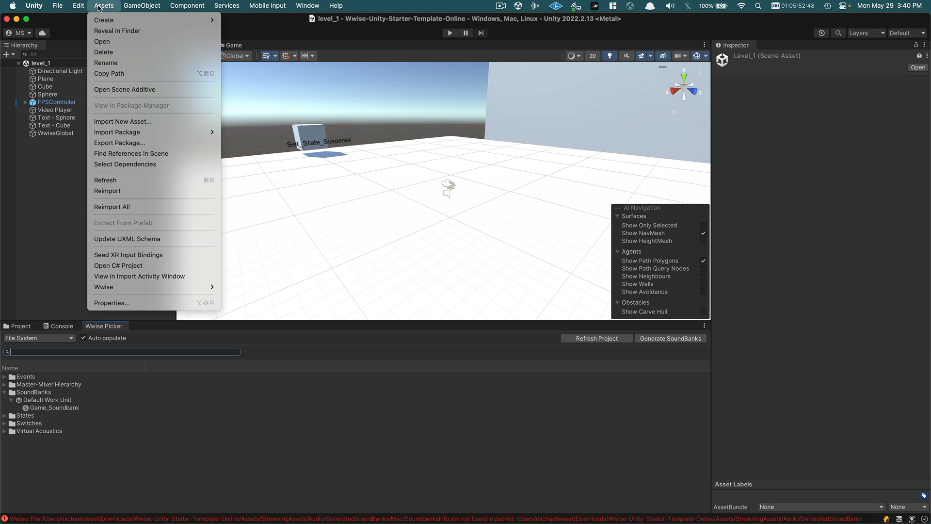
{"action": "left_click", "coordinate": [117, 209]}
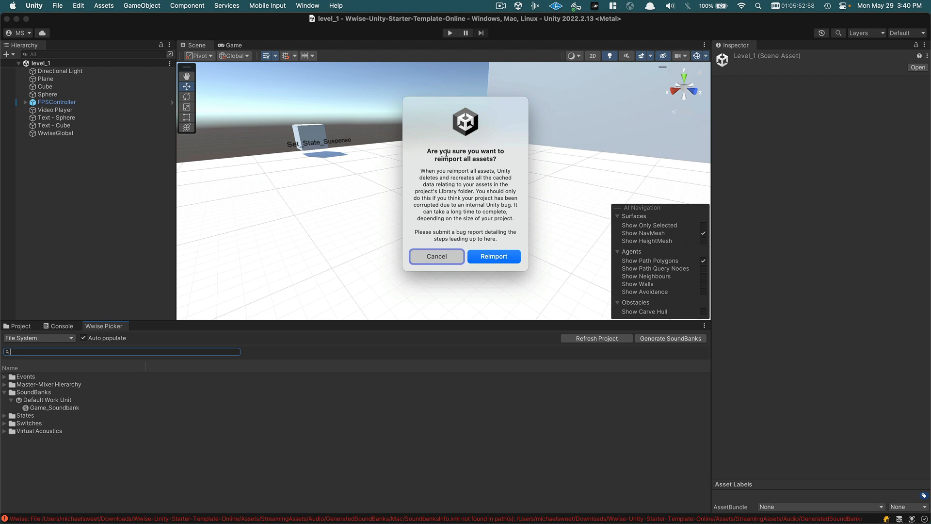
{"action": "left_click", "coordinate": [485, 257]}
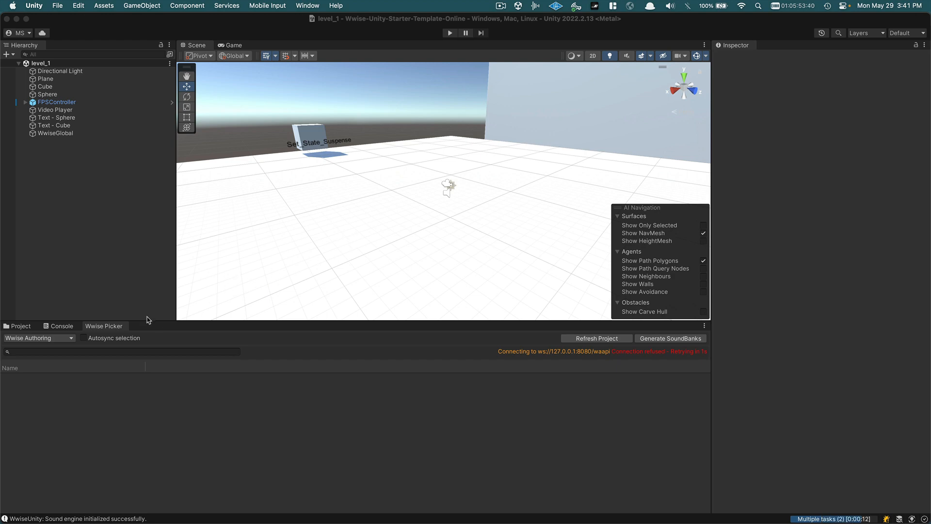
Step: Set the Wwise Picker source to File System, refresh the project, and expand the SoundBanks Default Work Unit
{"action": "left_click", "coordinate": [73, 329]}
{"action": "left_click", "coordinate": [85, 330]}
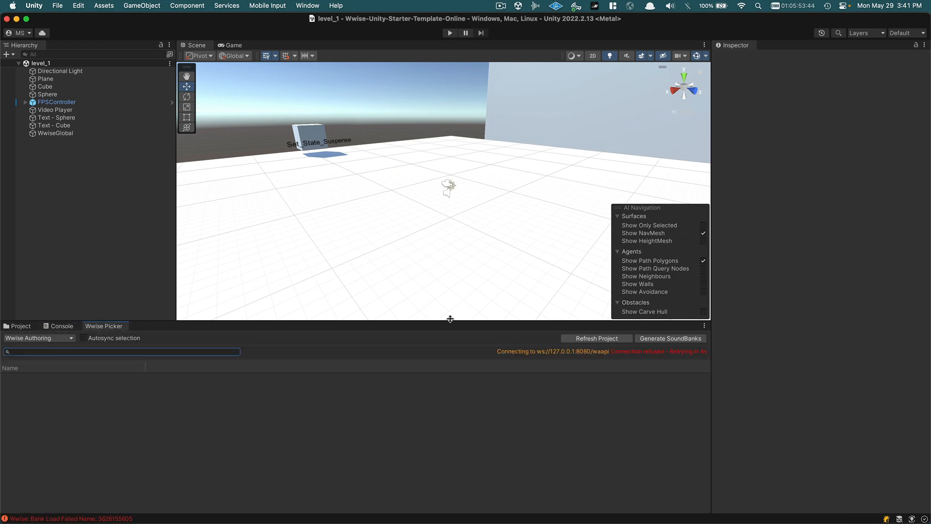
{"action": "left_click", "coordinate": [68, 338]}
{"action": "left_click", "coordinate": [57, 348]}
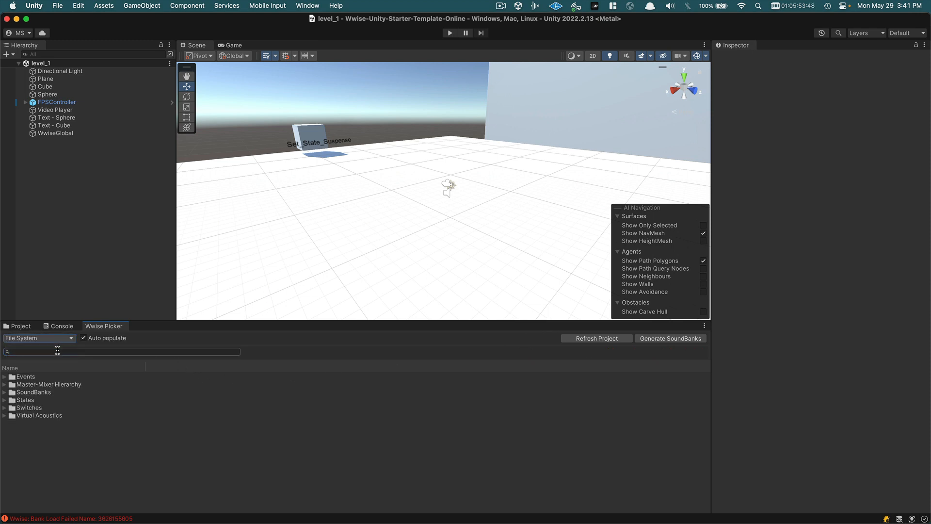
{"action": "left_click", "coordinate": [596, 339]}
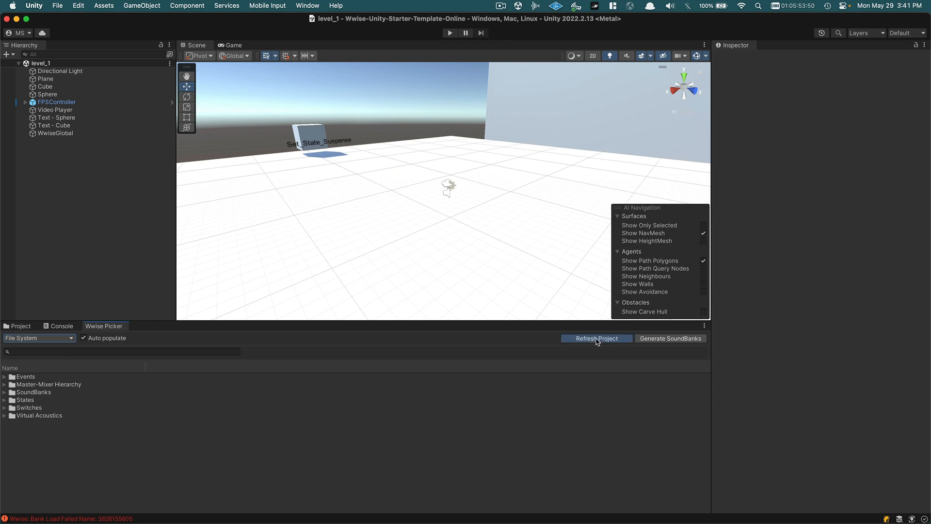
{"action": "left_click", "coordinate": [4, 392]}
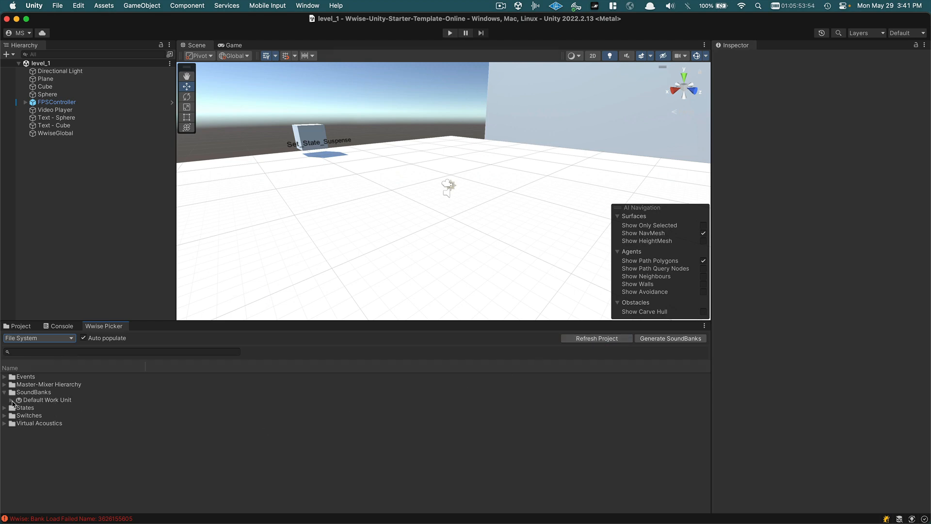
{"action": "left_click", "coordinate": [11, 401]}
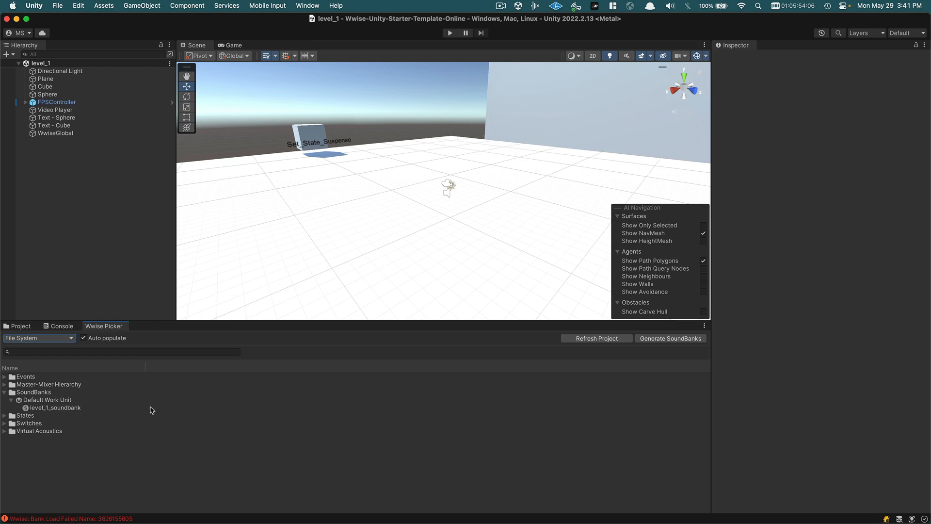
Step: Generate the SoundBanks from the Wwise Picker and clear the console messages
{"action": "left_click", "coordinate": [661, 340]}
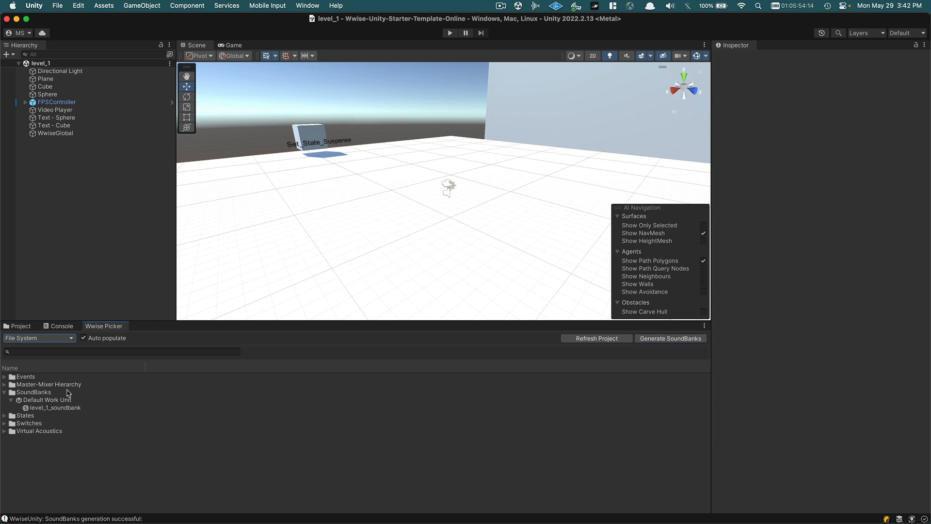
{"action": "left_click", "coordinate": [62, 326]}
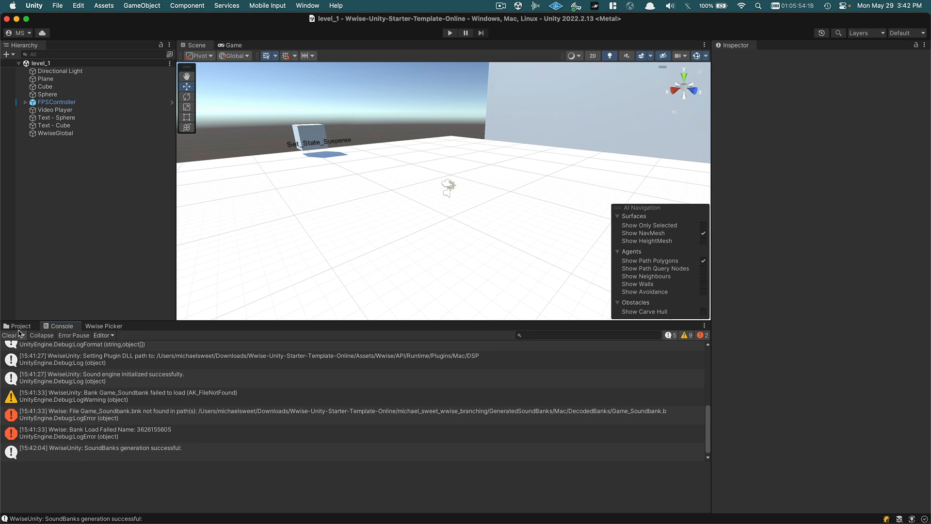
{"action": "left_click", "coordinate": [10, 335]}
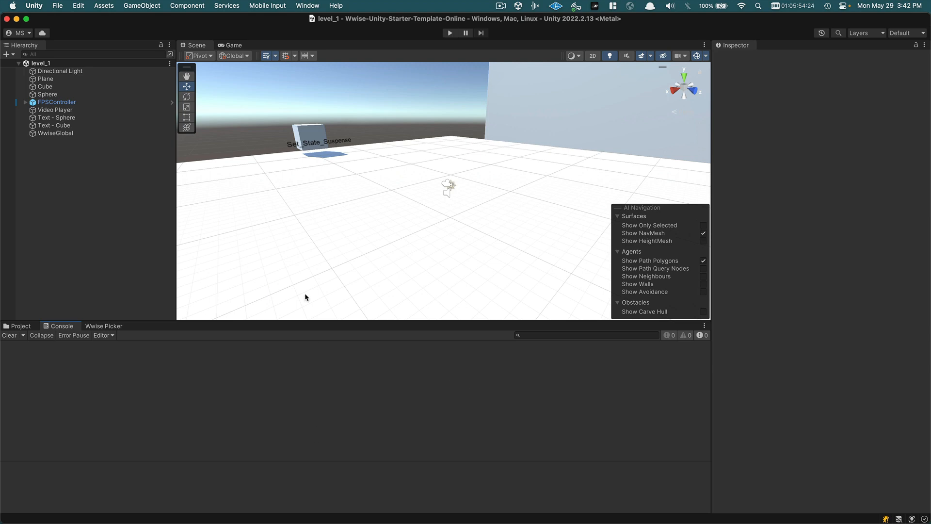
Step: Assign level_1_soundbank to the AkBank component of the WwiseGlobal object
{"action": "right_click_drag", "start_coordinate": [341, 257], "coordinate": [460, 242]}
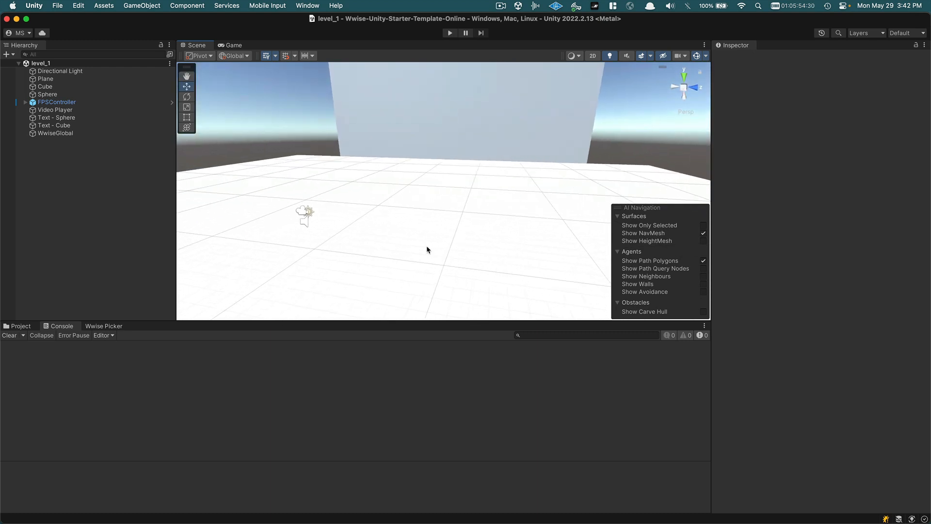
{"action": "left_click", "coordinate": [99, 326]}
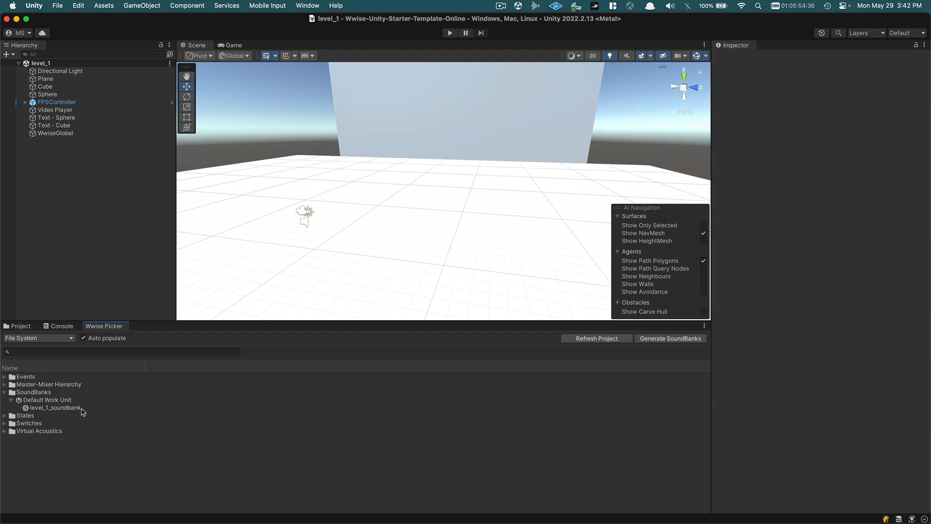
{"action": "left_click", "coordinate": [55, 134]}
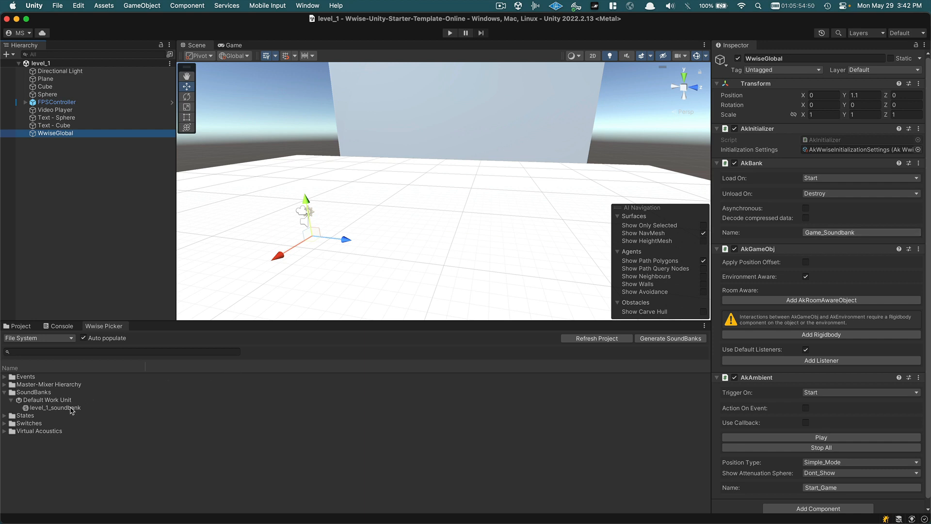
{"action": "left_click_drag", "start_coordinate": [72, 410], "coordinate": [843, 235]}
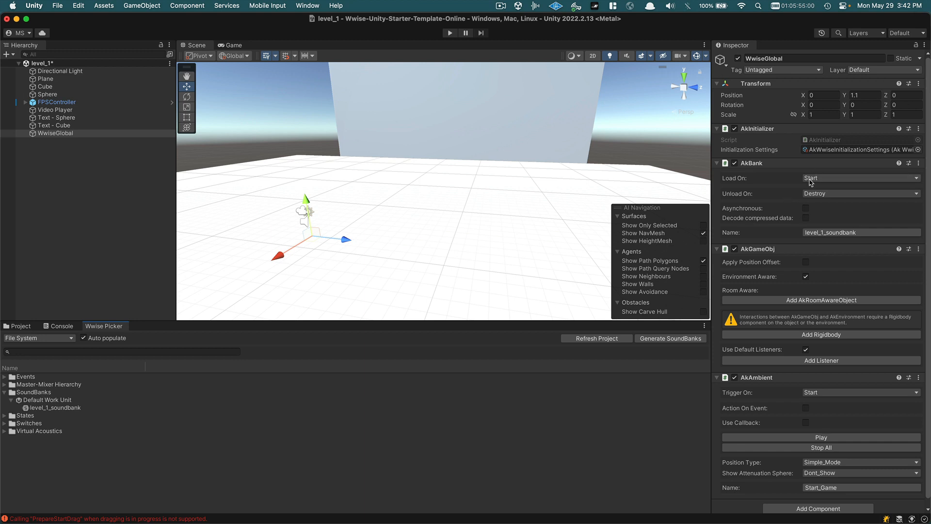
Step: Assign the start_game event to WwiseGlobal's AkAmbient component, and play-test the scene briefly
{"action": "scroll", "coordinate": [790, 240], "scroll_direction": "down", "scroll_amount": 1}
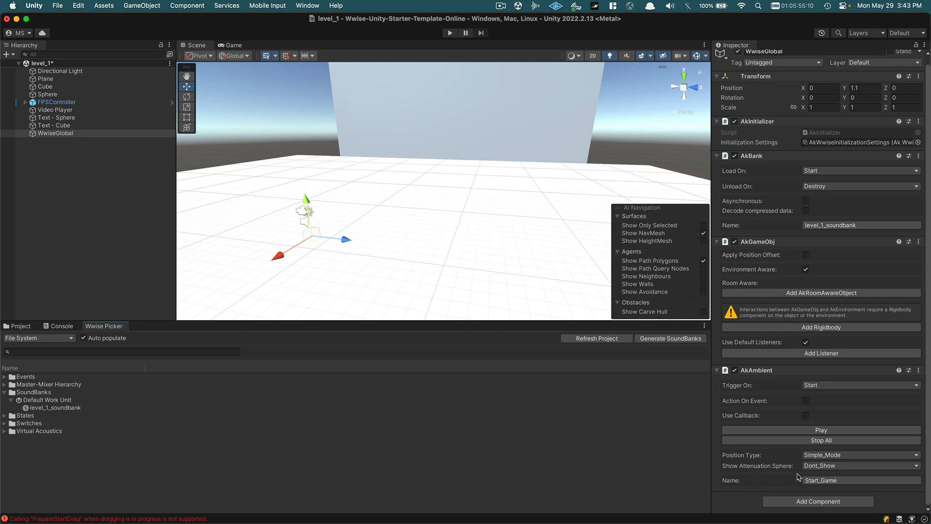
{"action": "left_click", "coordinate": [4, 376]}
{"action": "left_click", "coordinate": [11, 384]}
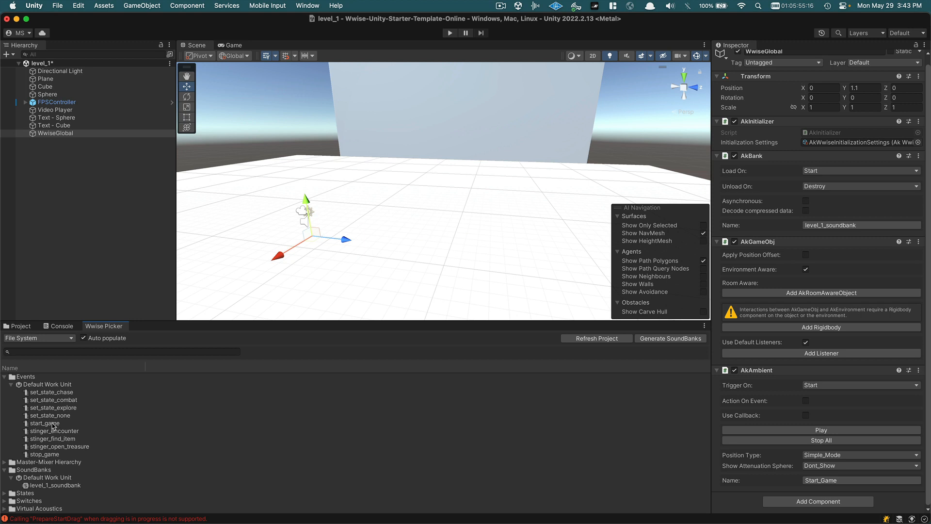
{"action": "left_click_drag", "start_coordinate": [53, 425], "coordinate": [813, 483]}
{"action": "left_click", "coordinate": [450, 33]}
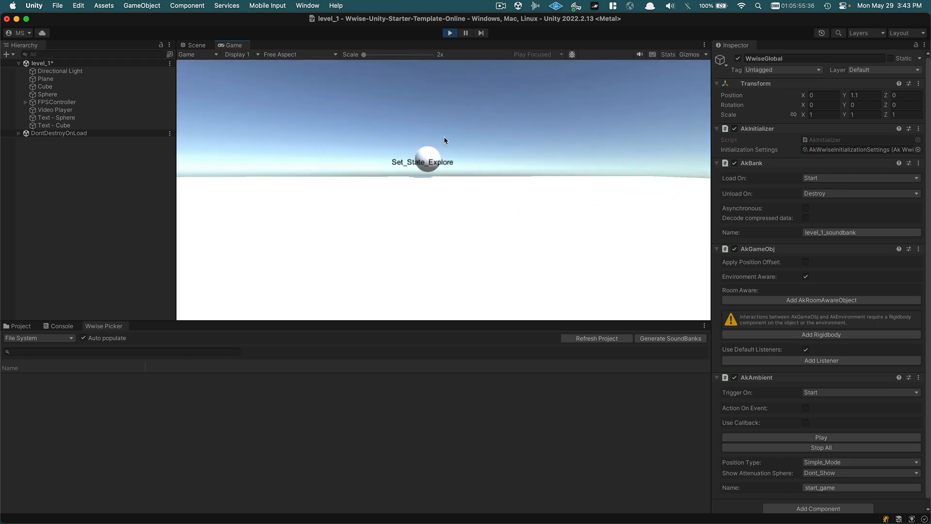
{"action": "left_click", "coordinate": [450, 33]}
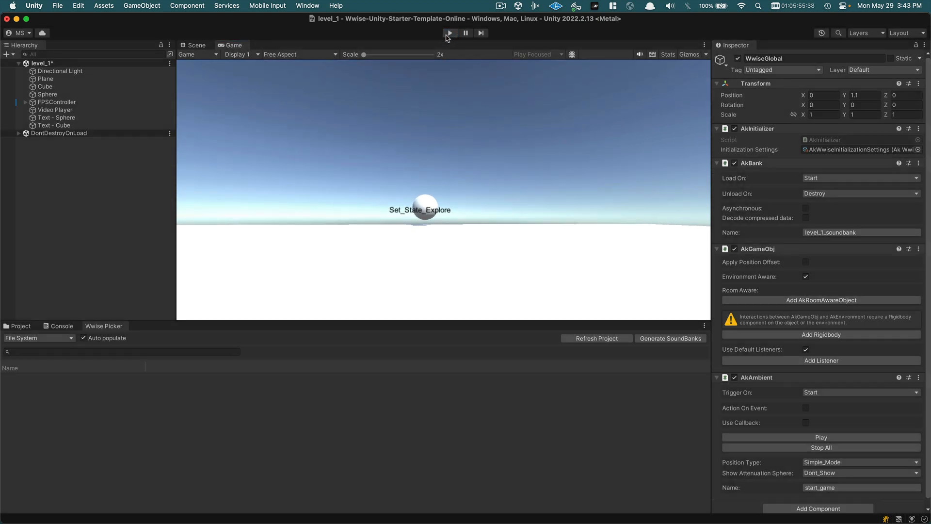
Step: Refresh the Wwise Picker and assign the set_state_chase event to the AkAmbient component of the Sphere object
{"action": "right_click_drag", "start_coordinate": [625, 208], "coordinate": [413, 207]}
{"action": "left_click_drag", "start_coordinate": [603, 206], "coordinate": [575, 199], "text": "alt"}
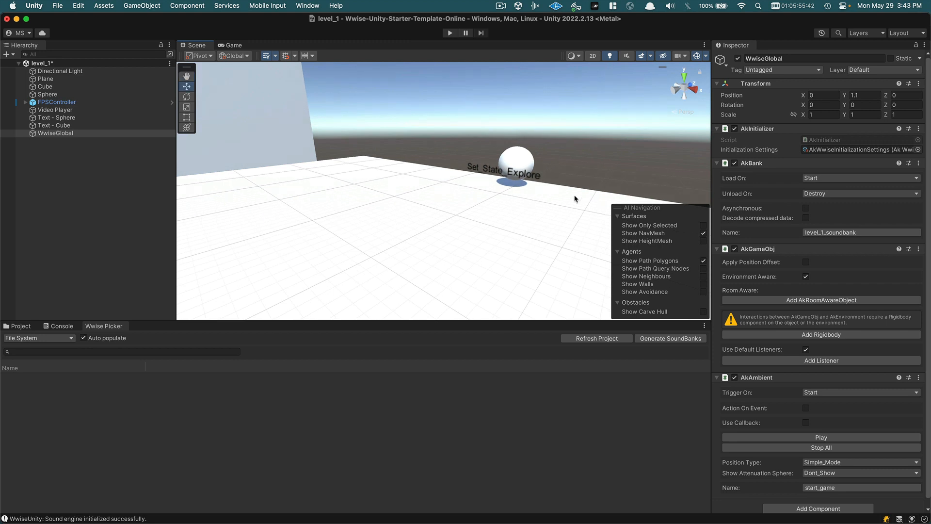
{"action": "left_click", "coordinate": [533, 177]}
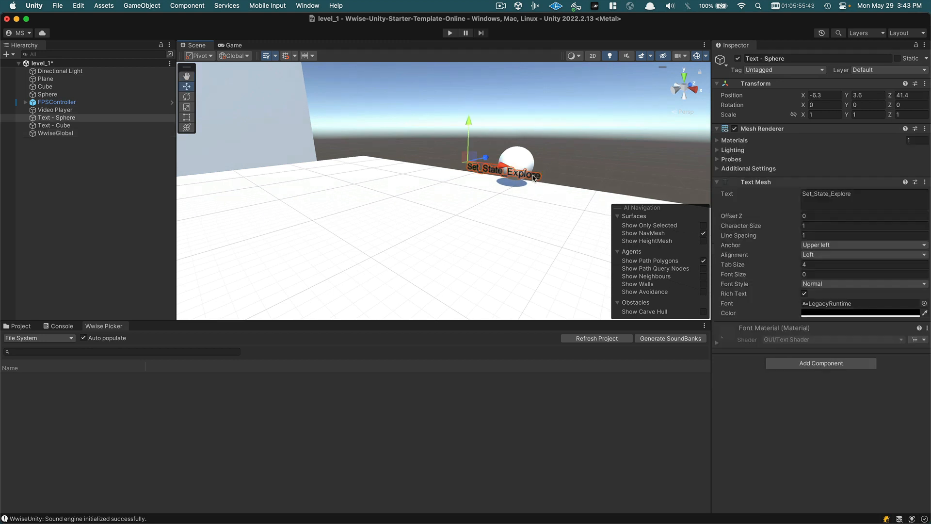
{"action": "left_click", "coordinate": [522, 158]}
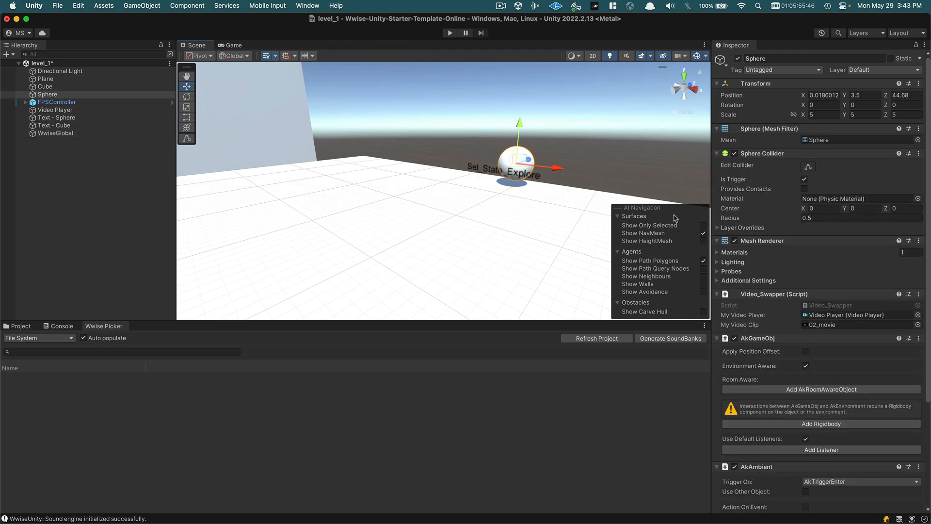
{"action": "scroll", "coordinate": [754, 257], "scroll_direction": "down", "scroll_amount": 5}
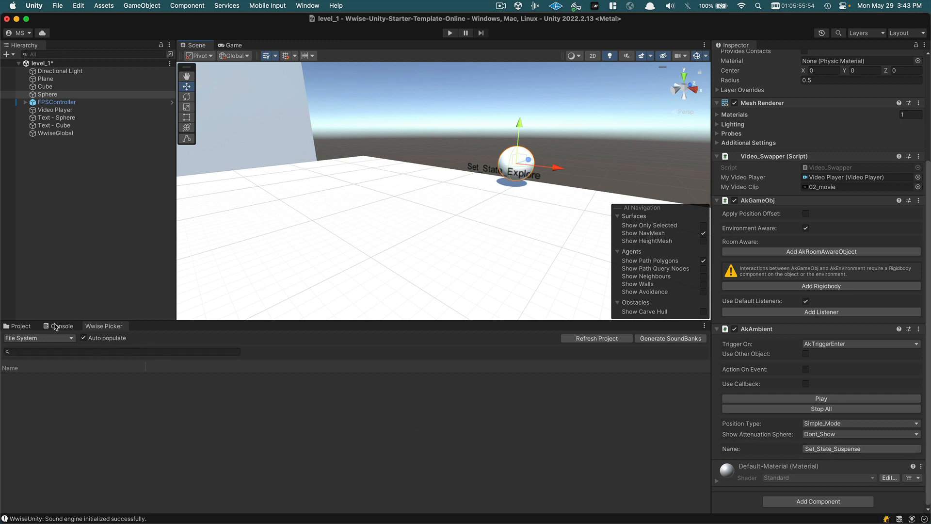
{"action": "left_click", "coordinate": [586, 341]}
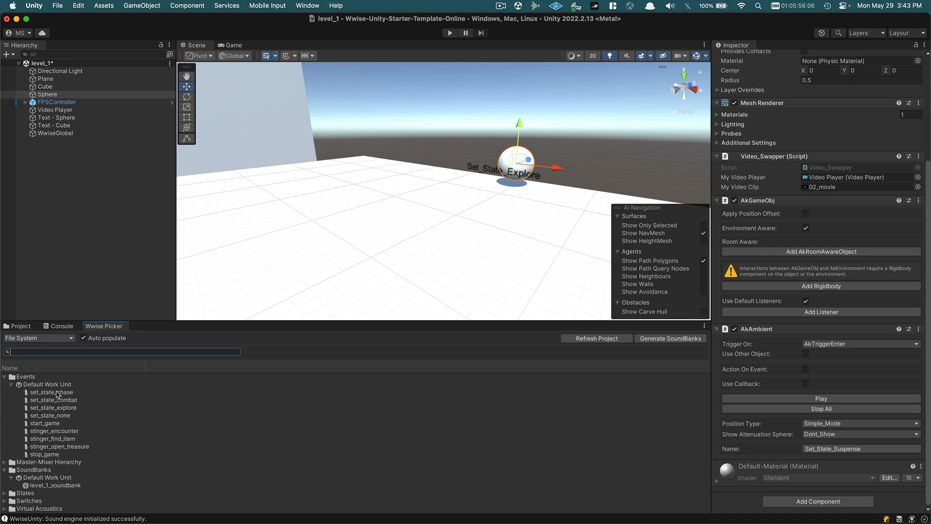
{"action": "left_click_drag", "start_coordinate": [57, 393], "coordinate": [828, 450]}
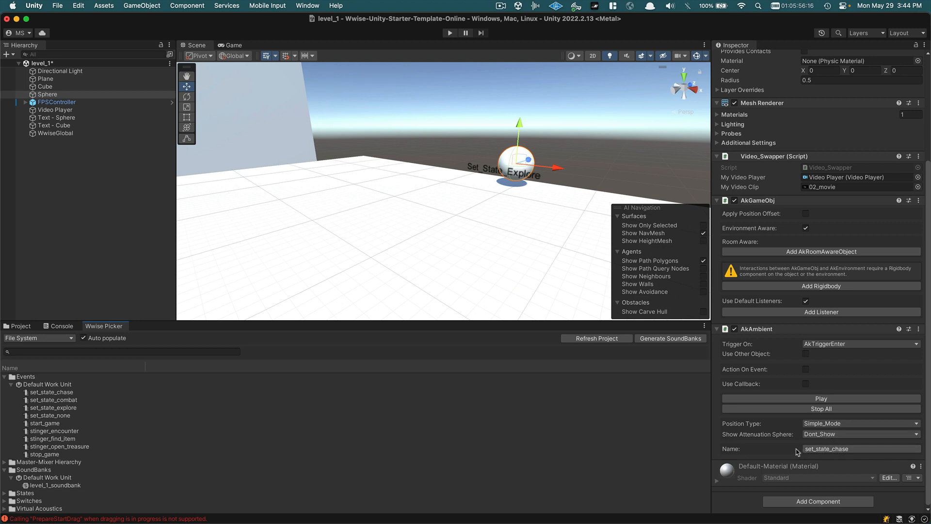
Step: Change the Text Mesh text of the Text - Sphere label to Set_State_Chase
{"action": "left_click", "coordinate": [480, 170]}
{"action": "left_click", "coordinate": [474, 172]}
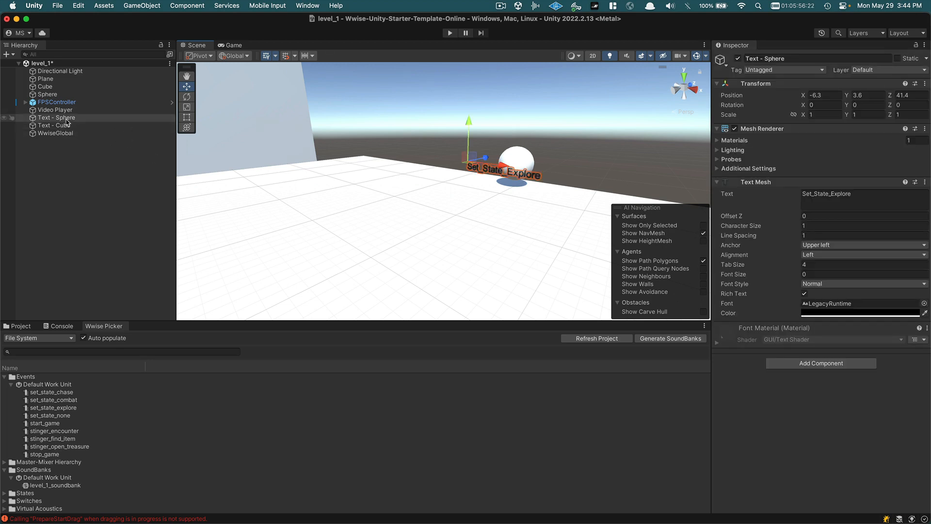
{"action": "left_click", "coordinate": [851, 193]}
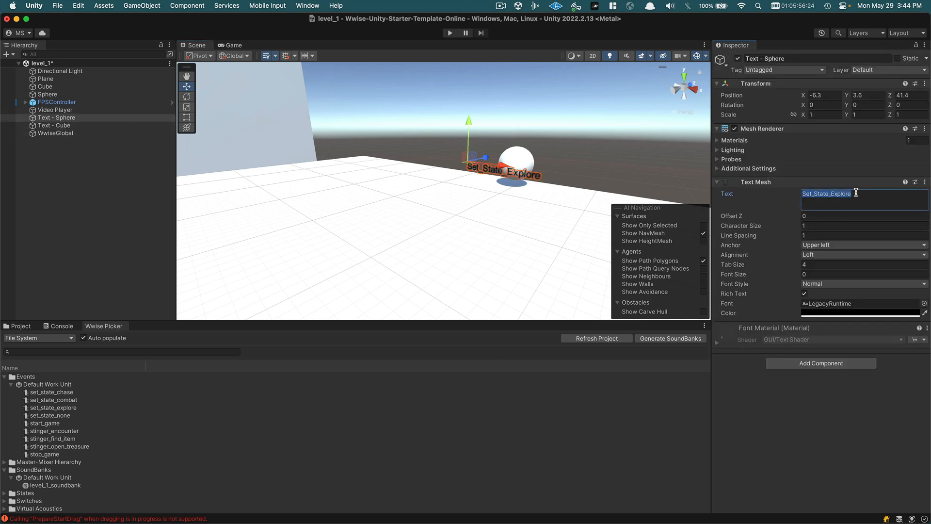
{"action": "left_click", "coordinate": [856, 193]}
{"action": "left_click_drag", "start_coordinate": [856, 193], "coordinate": [831, 193]}
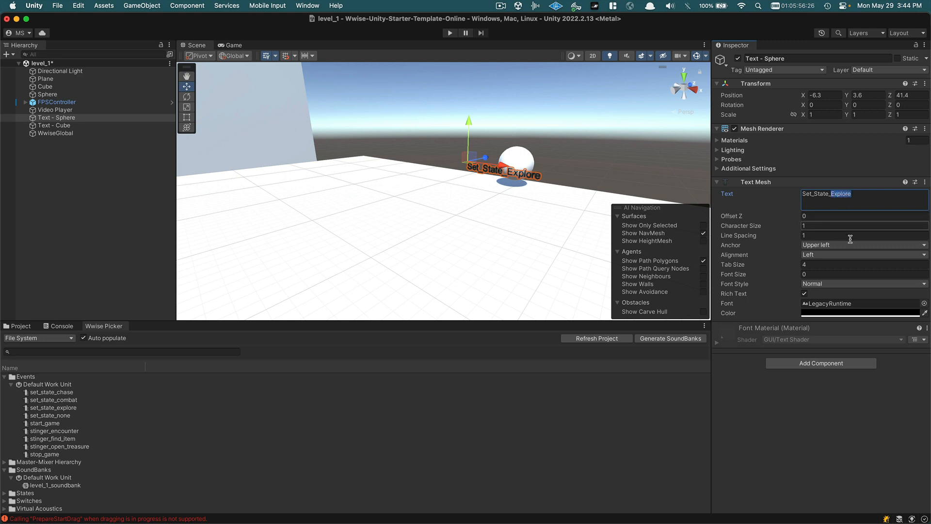
{"action": "type", "text": "Chase"}
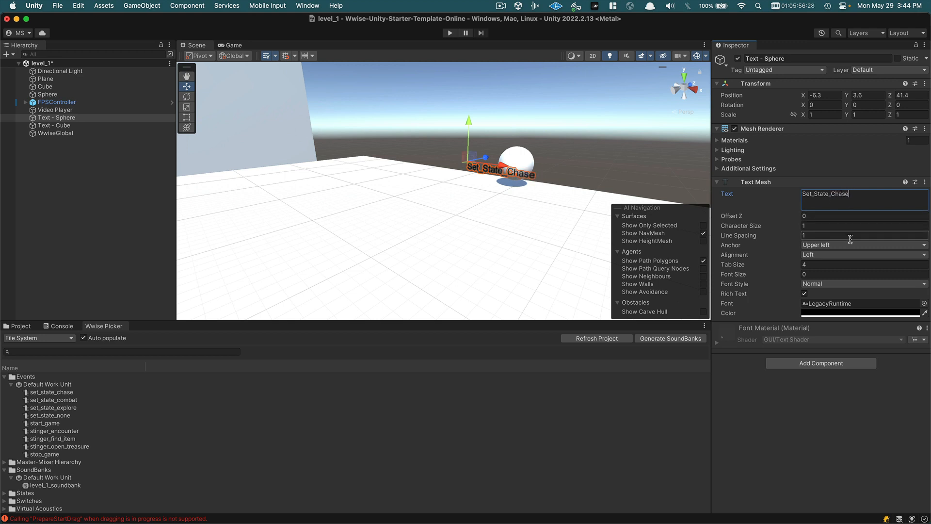
{"action": "left_click", "coordinate": [507, 226]}
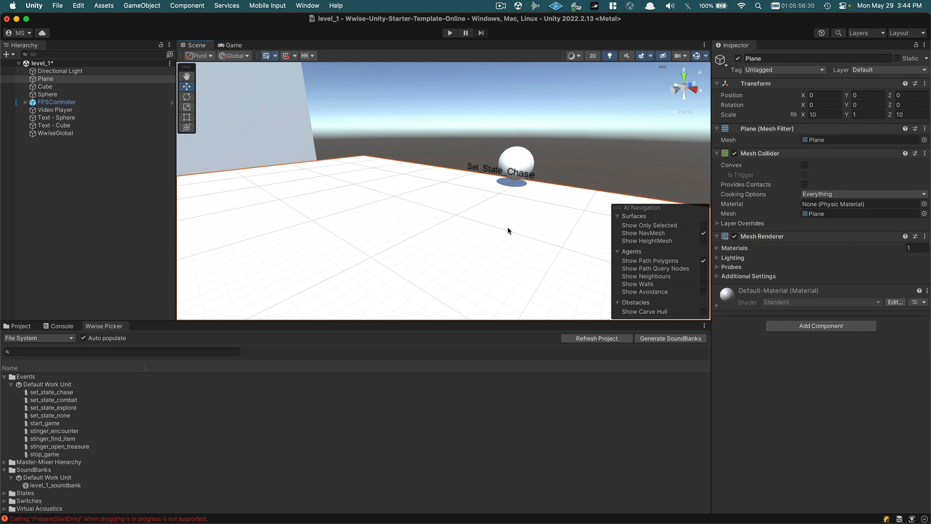
Step: Change the Text Mesh text of the Text - Cube label to Set_State_Combat
{"action": "right_click_drag", "start_coordinate": [507, 226], "coordinate": [253, 221]}
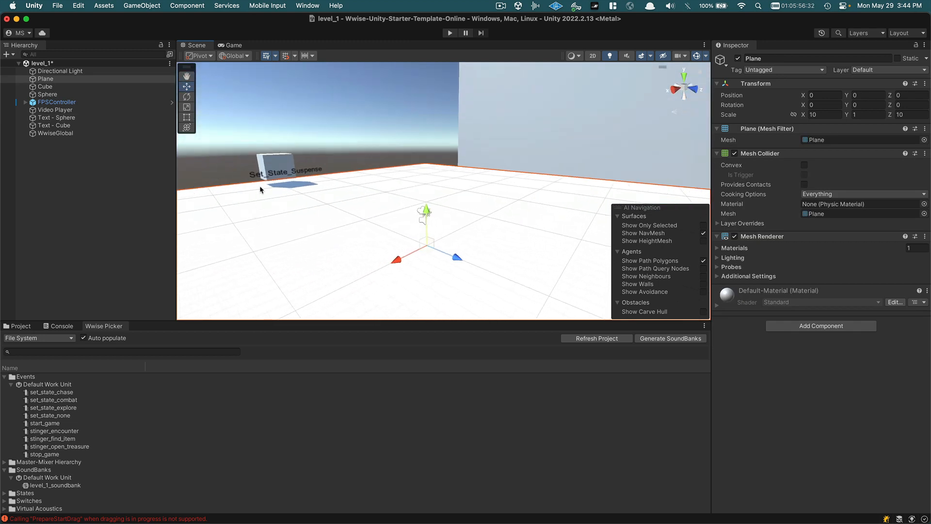
{"action": "left_click", "coordinate": [269, 158]}
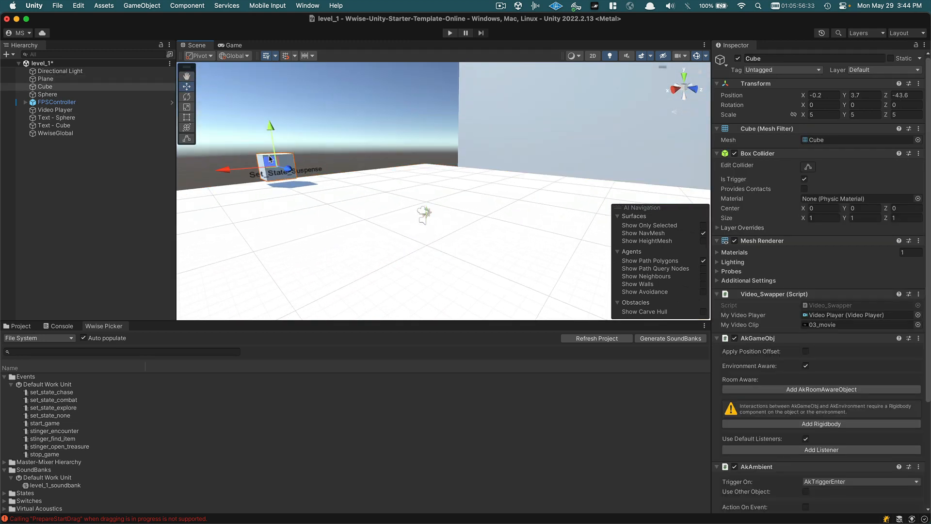
{"action": "left_click", "coordinate": [302, 173]}
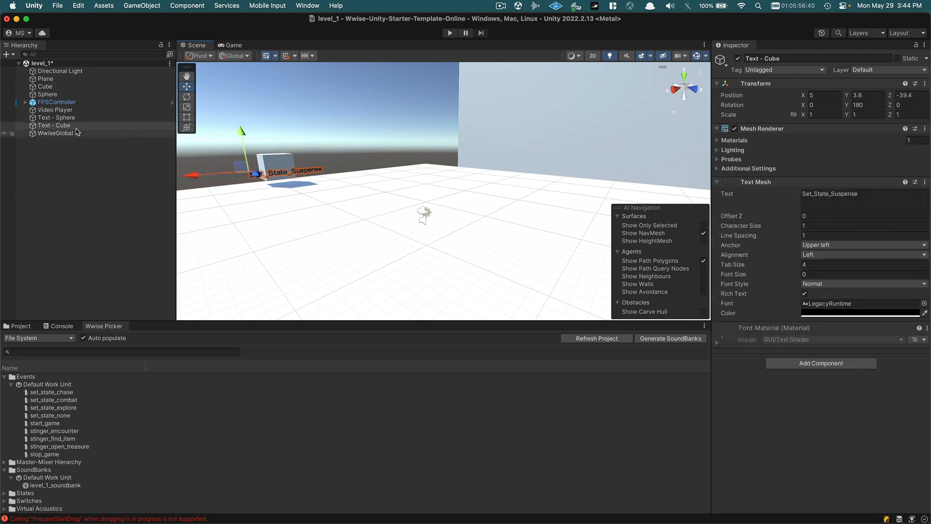
{"action": "left_click", "coordinate": [863, 192]}
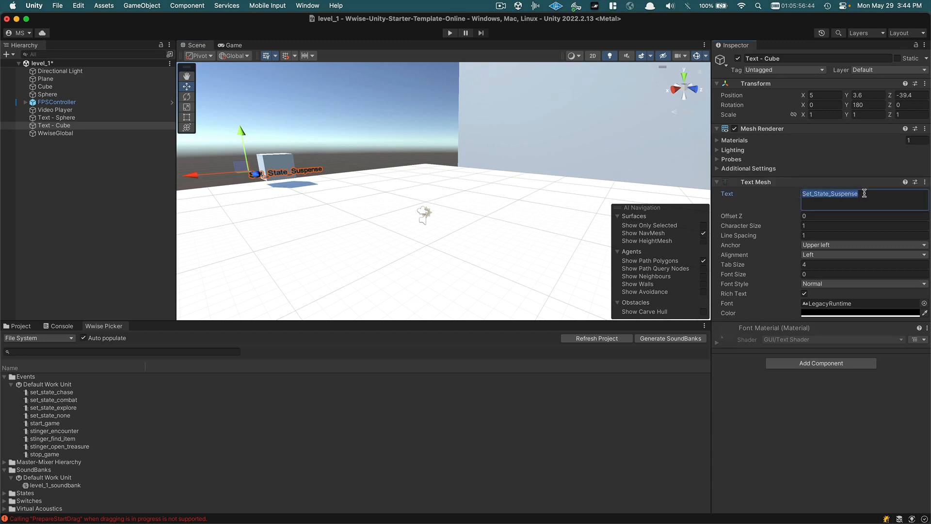
{"action": "left_click", "coordinate": [862, 194]}
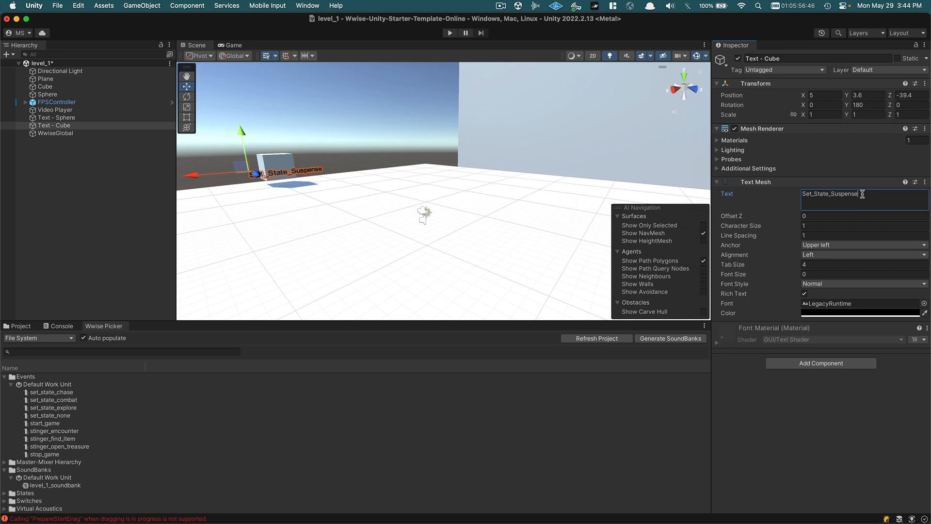
{"action": "key", "text": "BackSpace"}
{"action": "key", "text": "BackSpace"}
{"action": "key", "text": "BackSpace"}
{"action": "key", "text": "BackSpace"}
{"action": "key", "text": "BackSpace"}
{"action": "key", "text": "BackSpace"}
{"action": "type", "text": "_co"}
{"action": "key", "text": "BackSpace"}
{"action": "key", "text": "BackSpace"}
{"action": "type", "text": "Comb"}
Step: Assign the set_state_combat event to the AkAmbient component of the Cube object
{"action": "left_click", "coordinate": [279, 159]}
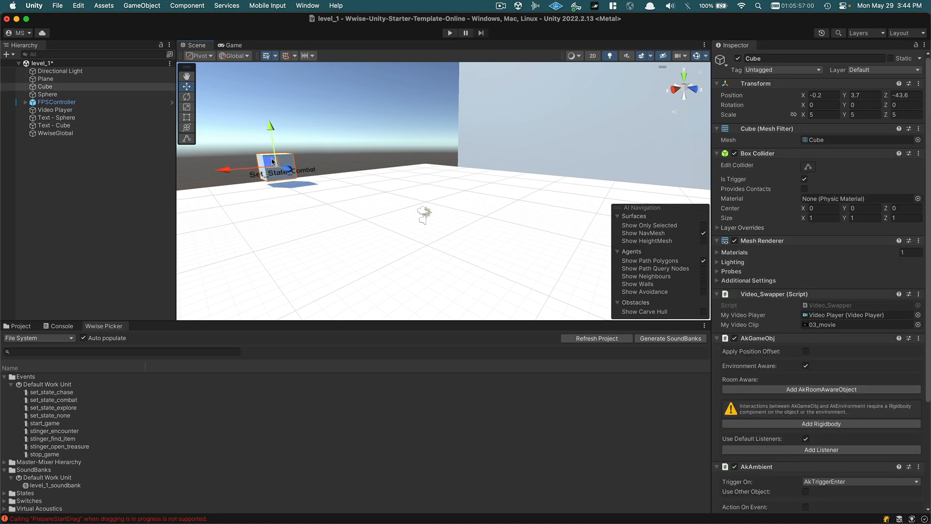
{"action": "scroll", "coordinate": [768, 330], "scroll_direction": "down", "scroll_amount": 5}
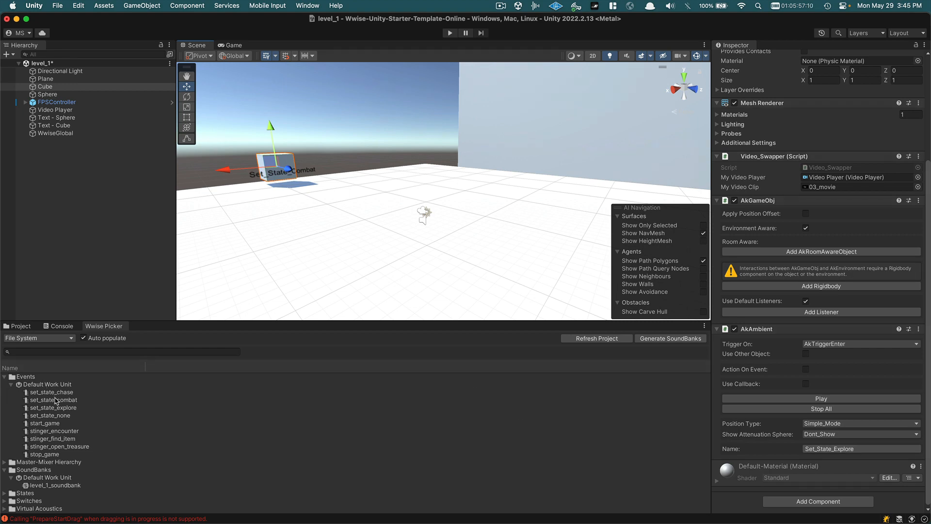
{"action": "left_click_drag", "start_coordinate": [55, 401], "coordinate": [816, 447]}
Step: Play-test the level by walking through the chase sphere and the combat cube to check their triggers, and exit play mode
{"action": "left_click", "coordinate": [449, 32]}
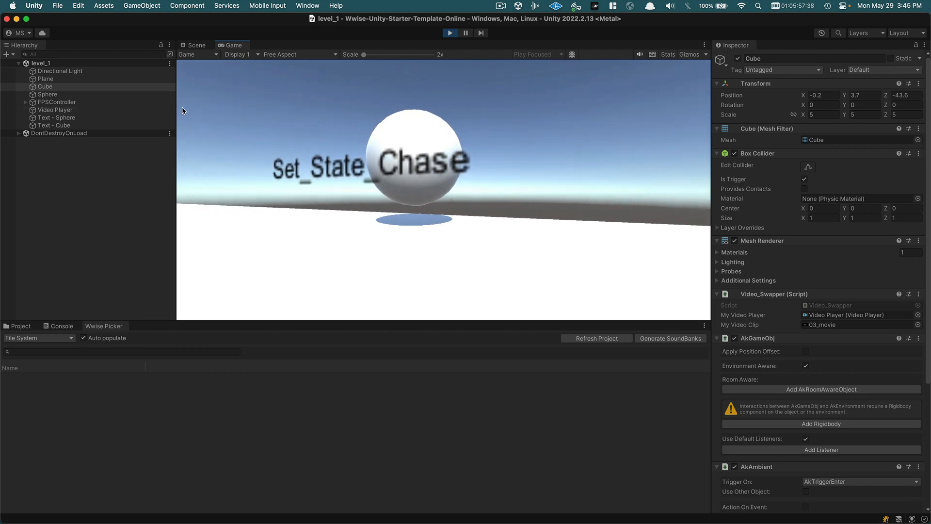
{"action": "key", "text": "w"}
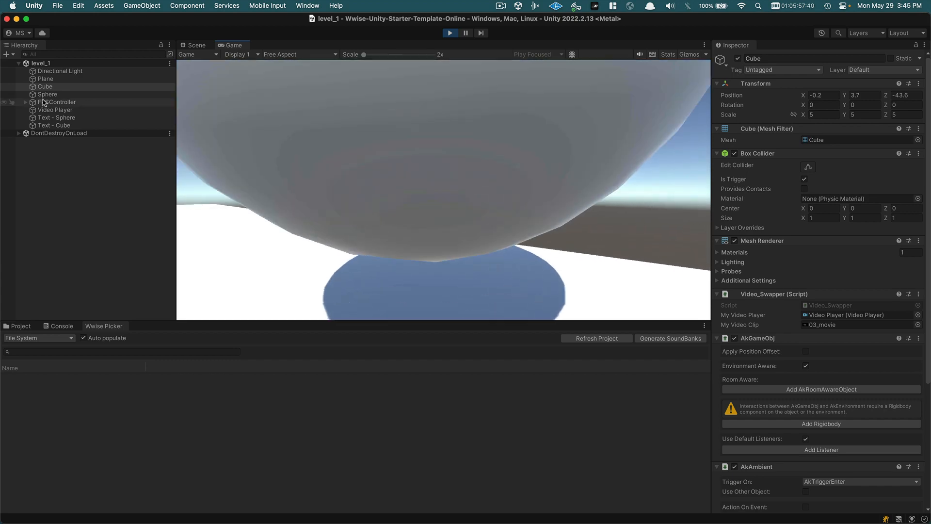
{"action": "key", "text": "w"}
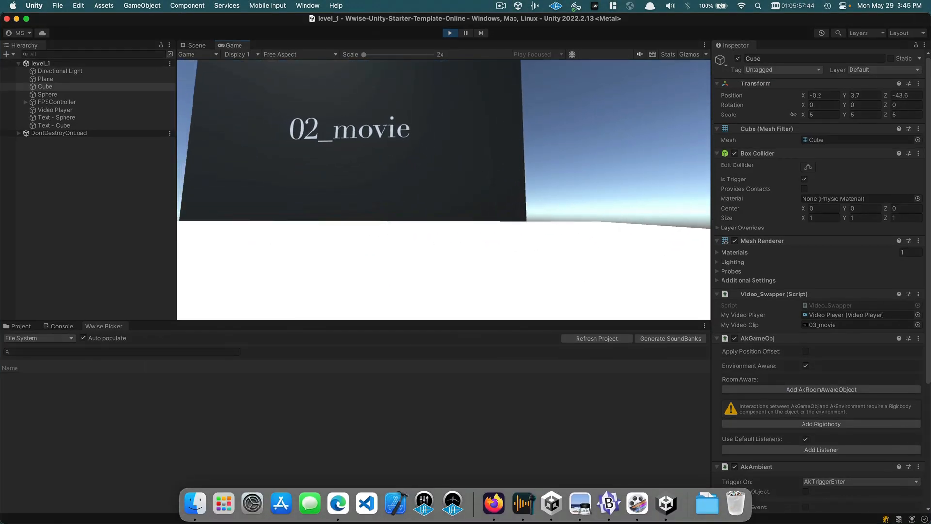
{"action": "key", "text": "w"}
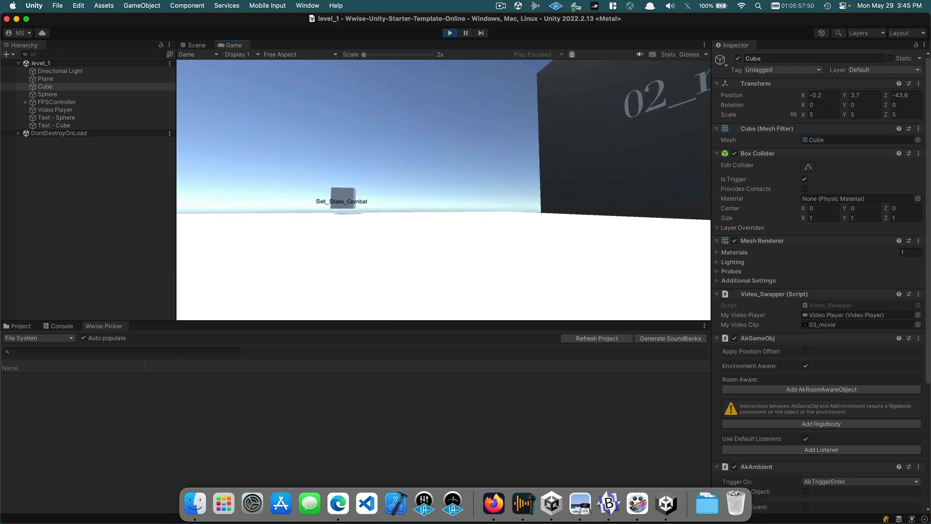
{"action": "key", "text": "w"}
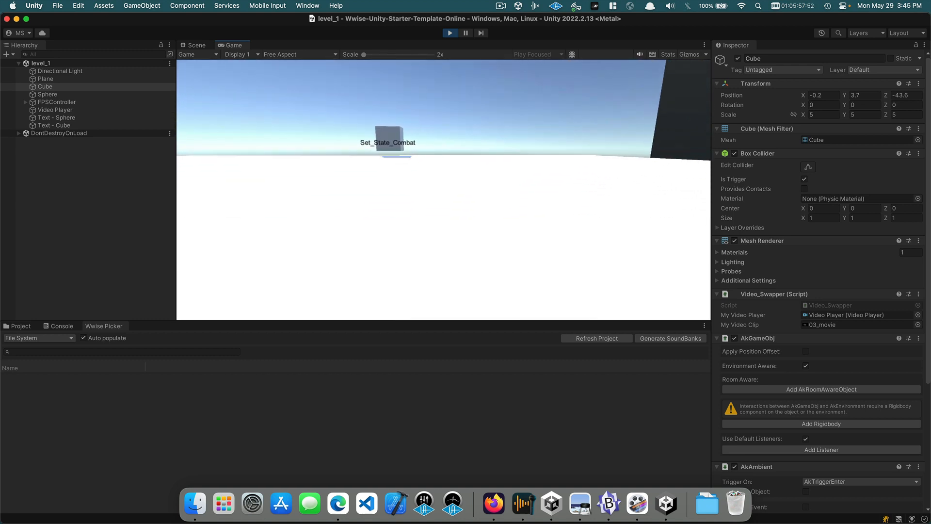
{"action": "key", "text": "w"}
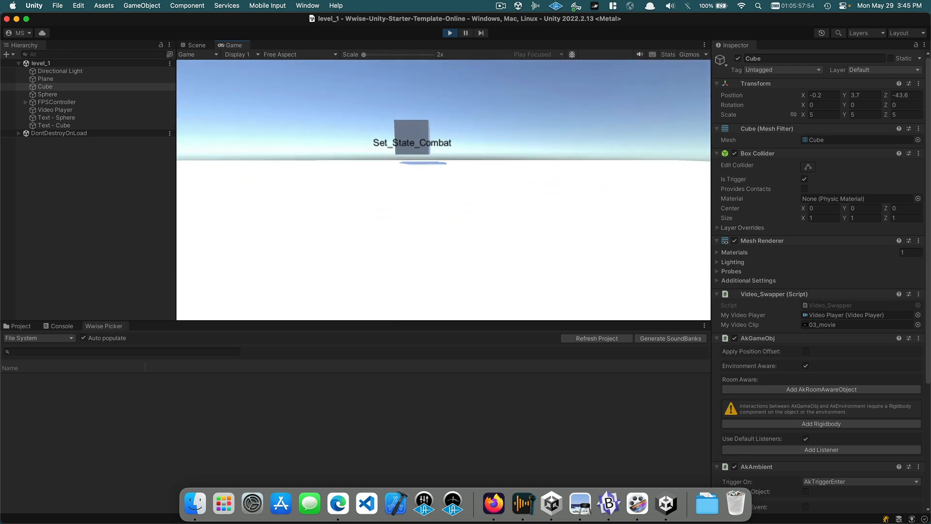
{"action": "key", "text": "w"}
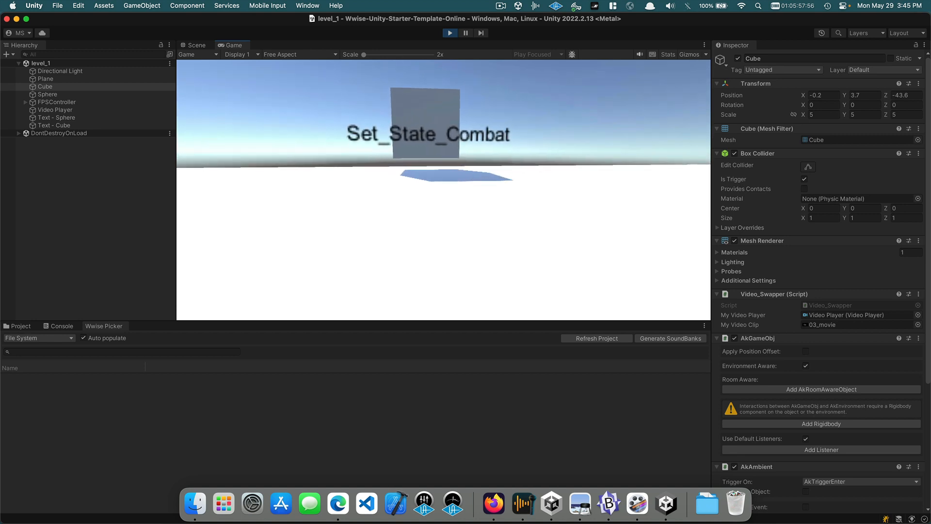
{"action": "key", "text": "w"}
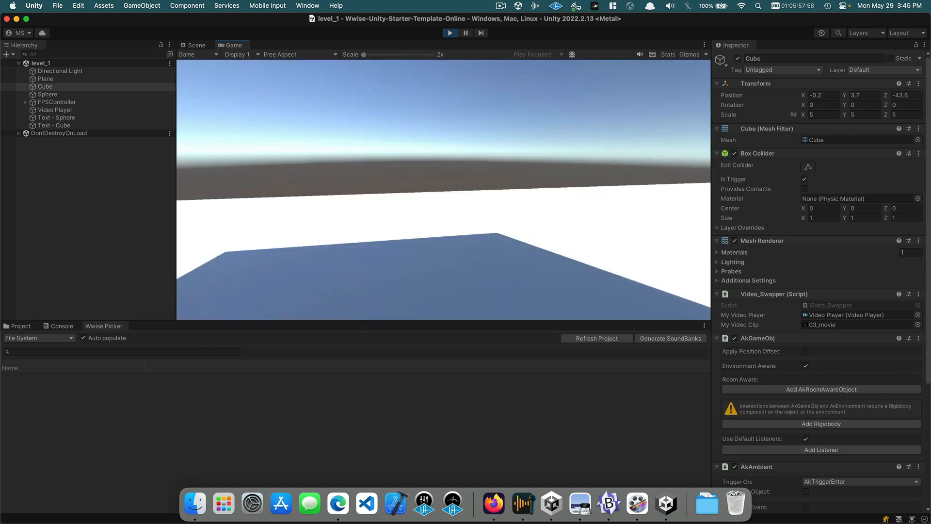
{"action": "key", "text": "w"}
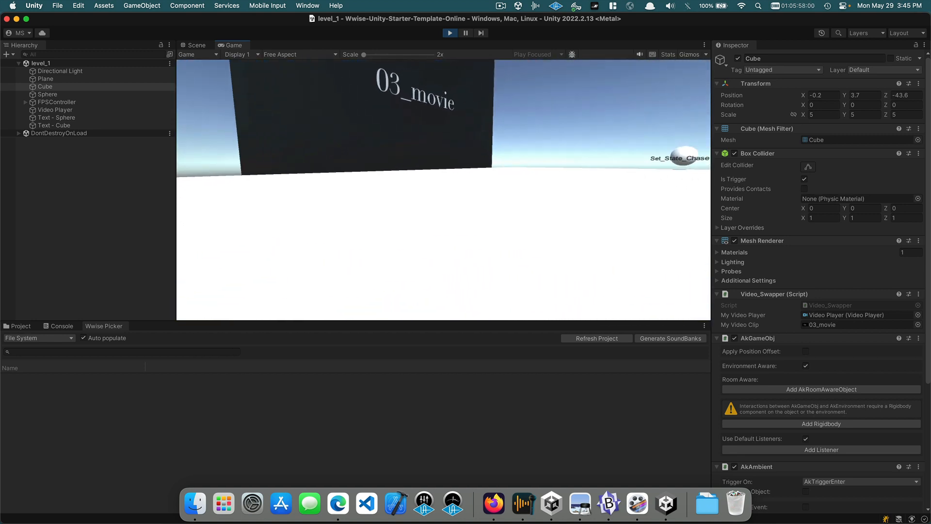
{"action": "key", "text": "d"}
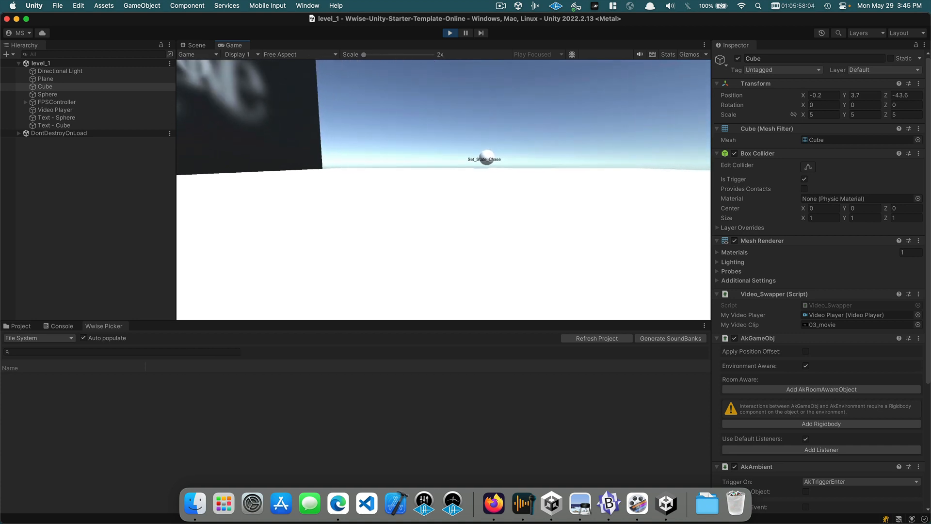
{"action": "key", "text": "super+p"}
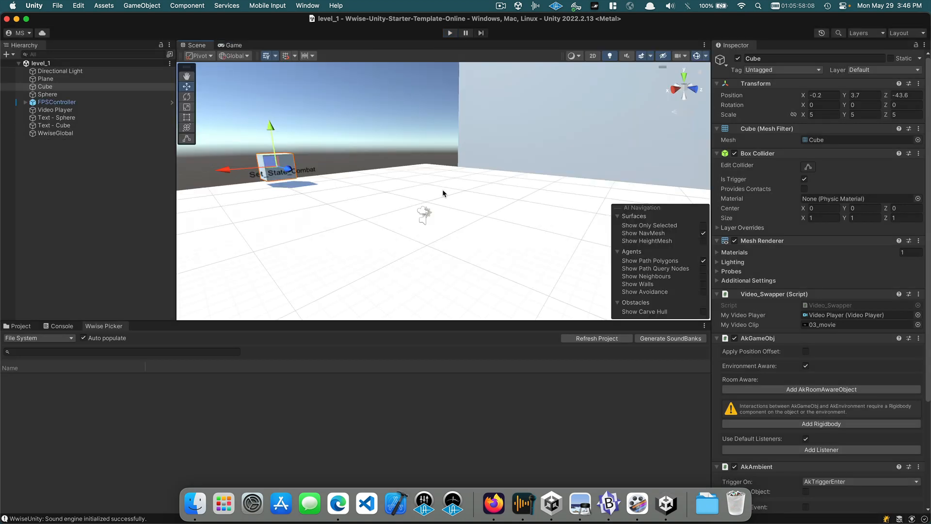
Step: Add a 3D capsule to the scene on the open floor and lower it to about Y 1.71
{"action": "right_click_drag", "start_coordinate": [372, 190], "coordinate": [141, 180]}
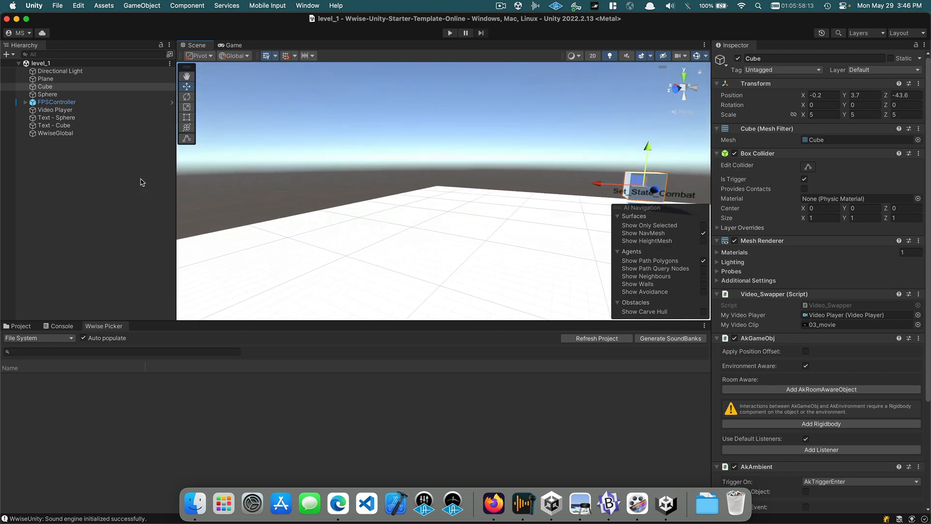
{"action": "left_click", "coordinate": [137, 6]}
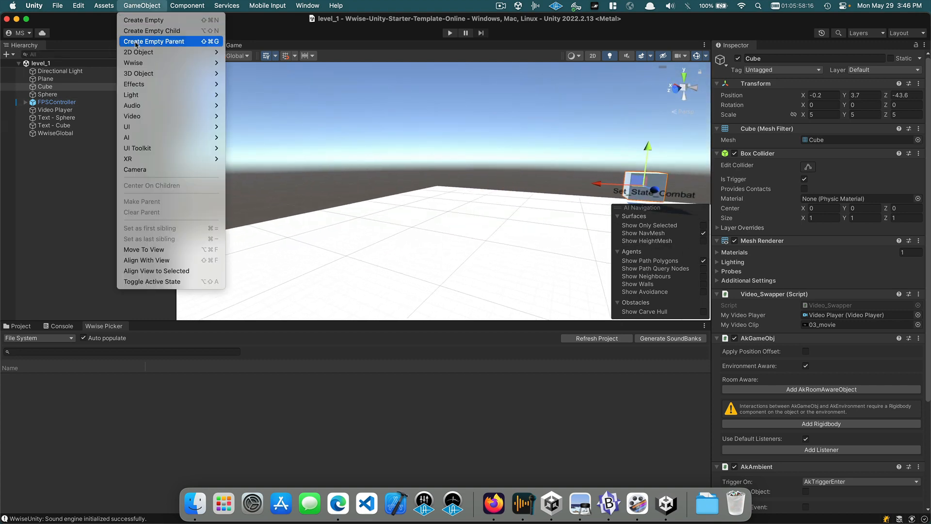
{"action": "mouse_move", "coordinate": [137, 60]}
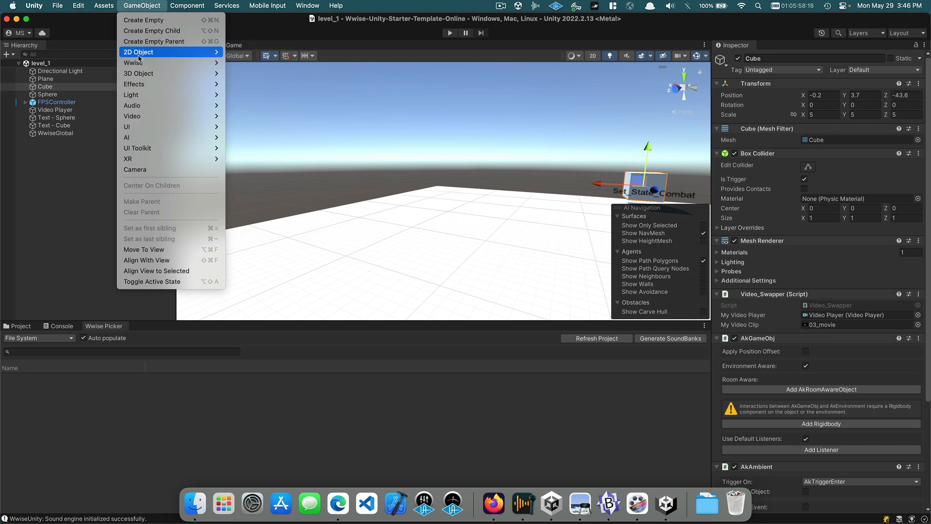
{"action": "mouse_move", "coordinate": [139, 76]}
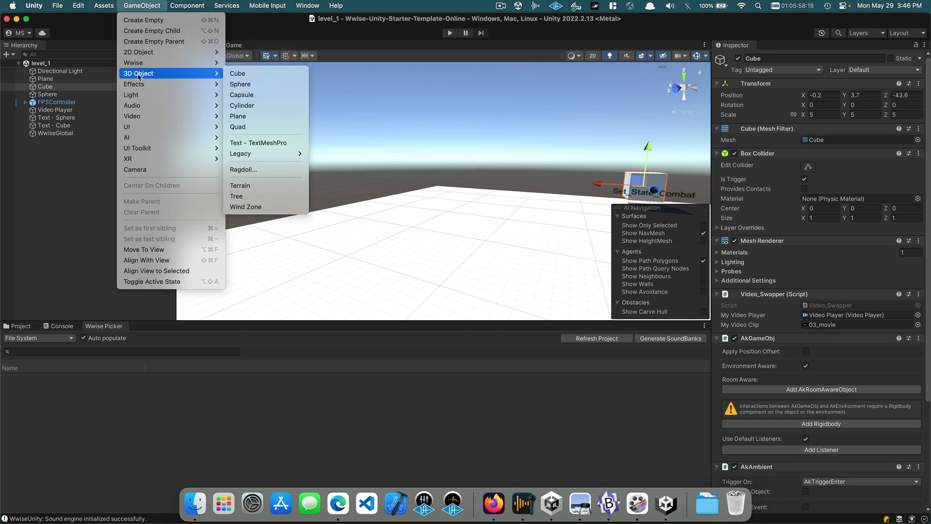
{"action": "left_click", "coordinate": [243, 97]}
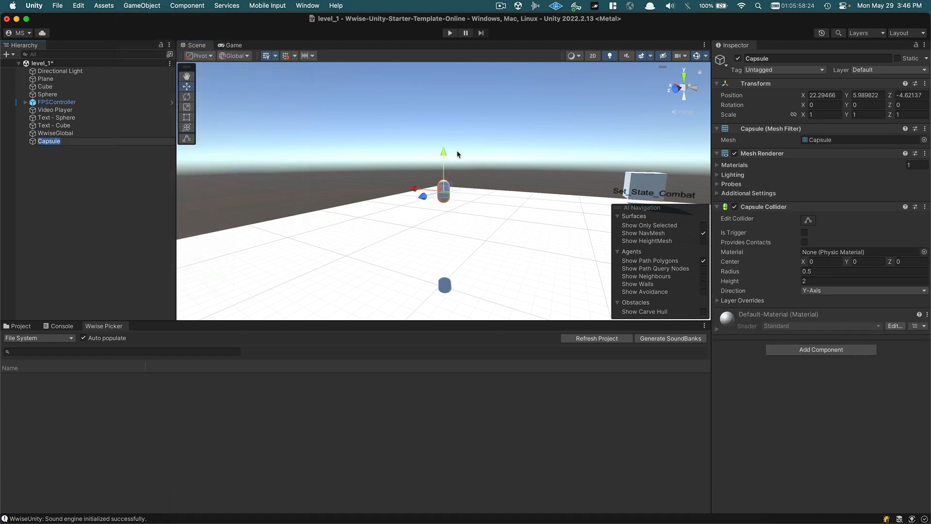
{"action": "left_click_drag", "start_coordinate": [443, 152], "coordinate": [437, 200]}
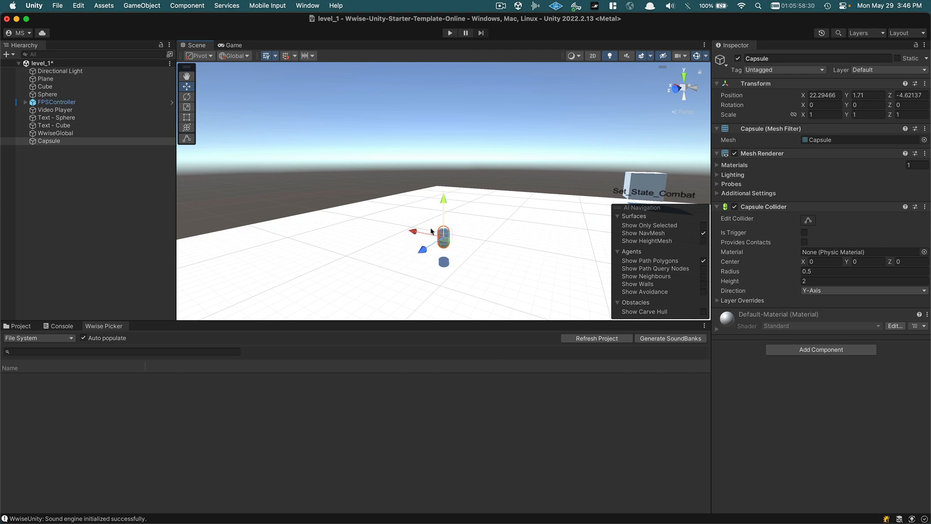
Step: Move the capsule along the floor to Z -12.41 and set its scale to 5 on X, Y and Z
{"action": "left_click_drag", "start_coordinate": [424, 249], "coordinate": [466, 240]}
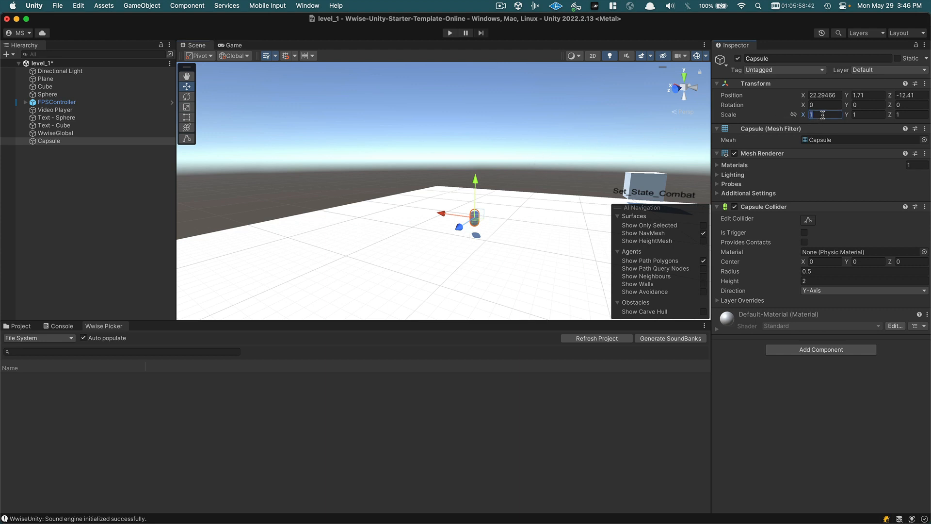
{"action": "type", "text": "5"}
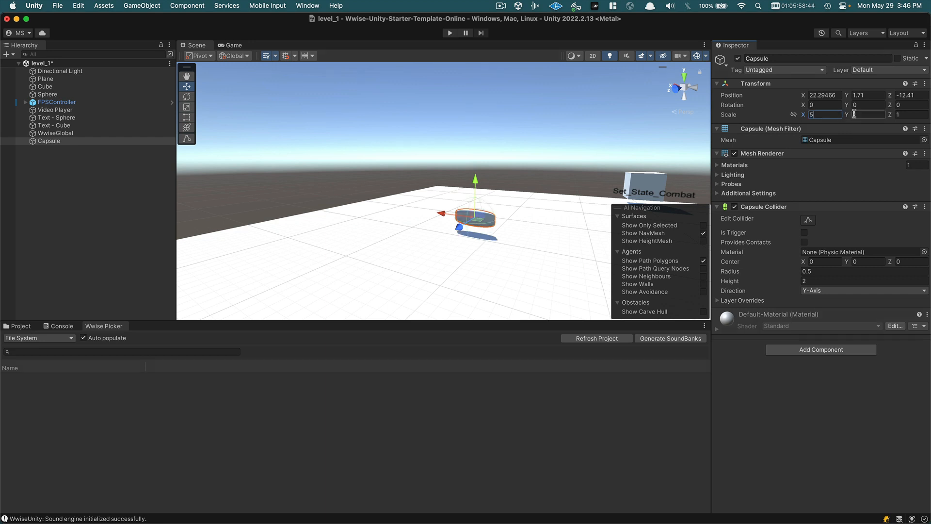
{"action": "left_click", "coordinate": [855, 114]}
{"action": "type", "text": "5"}
{"action": "left_click", "coordinate": [904, 114]}
{"action": "type", "text": "5"}
{"action": "key", "text": "Return"}
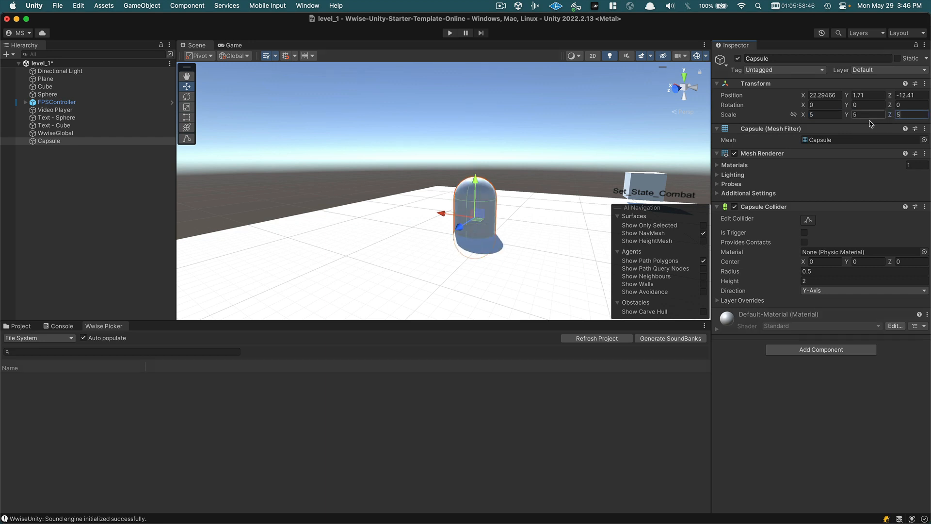
Step: Raise the enlarged capsule above the floor and shift it sideways to X 32.86, Y 5.5
{"action": "left_click_drag", "start_coordinate": [476, 172], "coordinate": [474, 141]}
{"action": "left_click_drag", "start_coordinate": [433, 183], "coordinate": [378, 180]}
{"action": "mouse_move", "coordinate": [407, 141]}
{"action": "left_mouse_down"}
{"action": "mouse_move", "coordinate": [404, 208]}
{"action": "mouse_move", "coordinate": [406, 145]}
{"action": "left_mouse_up"}
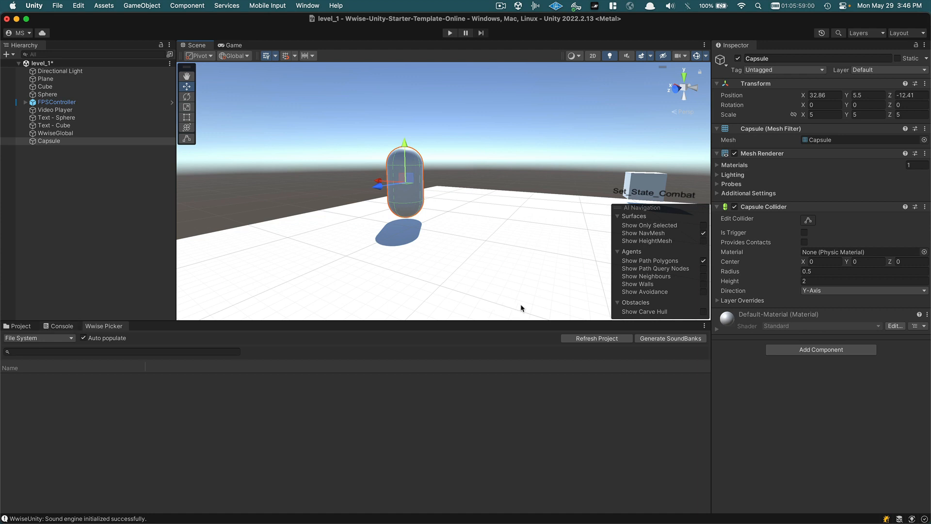
Step: Rename the capsule Capsule - Stinger 1 and make its capsule collider a trigger
{"action": "left_click", "coordinate": [57, 141]}
{"action": "left_click", "coordinate": [57, 141]}
{"action": "left_click", "coordinate": [64, 141]}
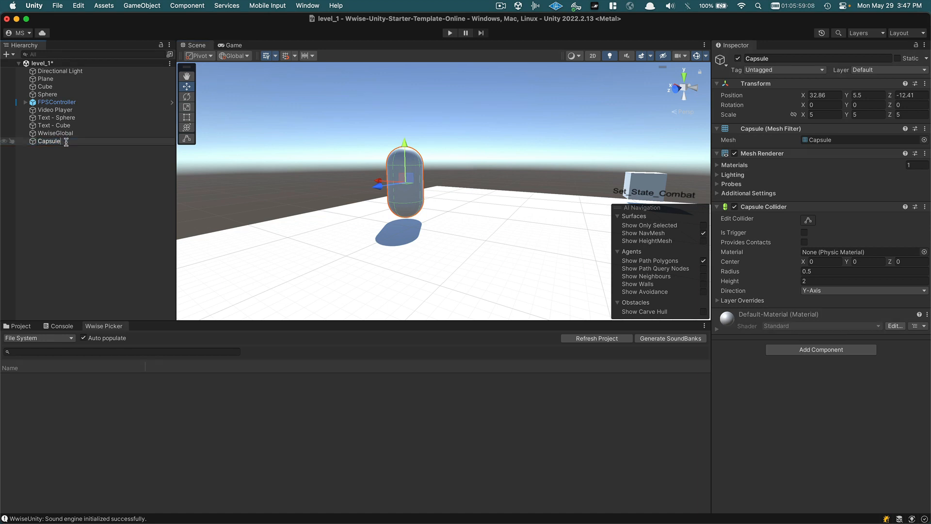
{"action": "type", "text": "- Stinger 1"}
{"action": "key", "text": "Return"}
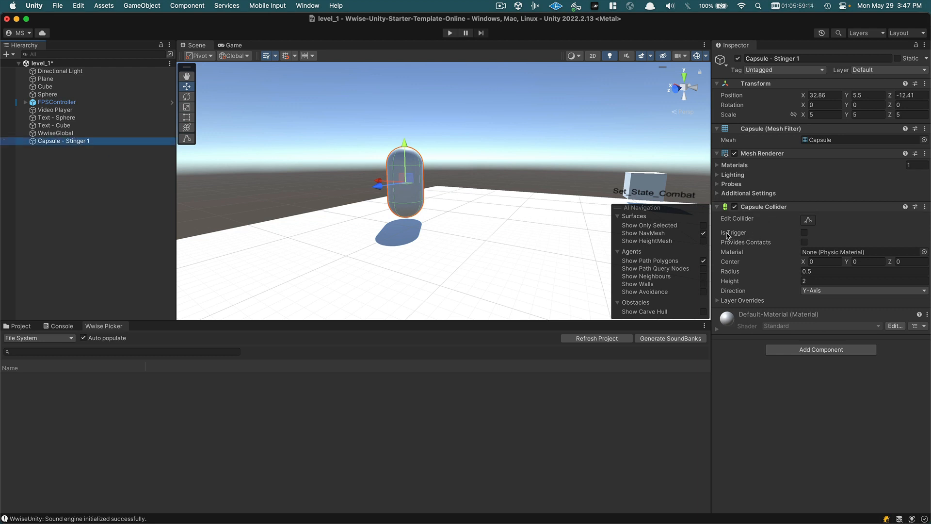
{"action": "left_click", "coordinate": [805, 233]}
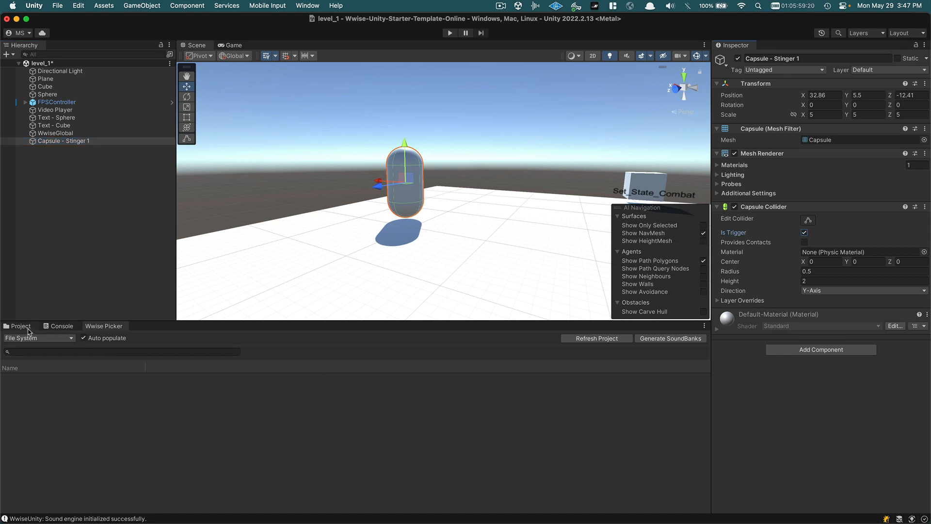
Step: Add the stinger_find_item event to Capsule - Stinger 1 and have its AkAmbient component trigger only on AkTriggerEnter
{"action": "left_click", "coordinate": [575, 339]}
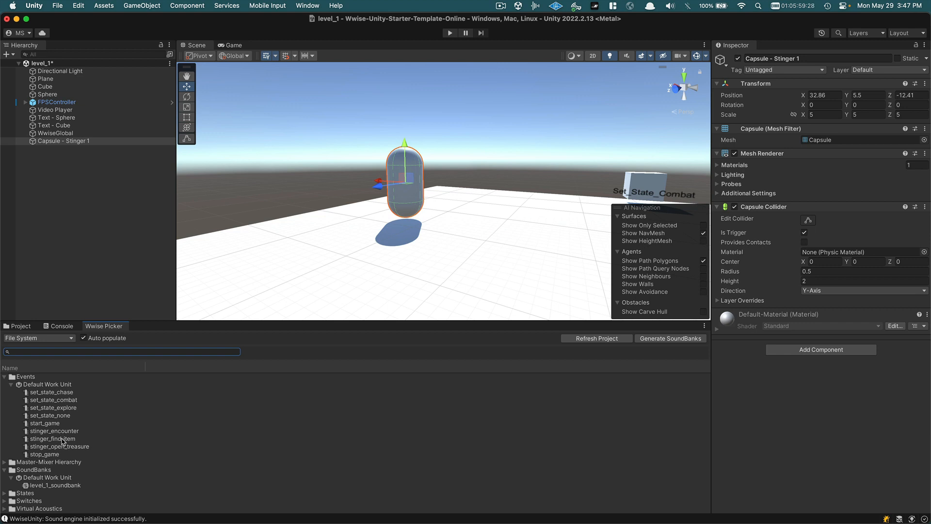
{"action": "left_click_drag", "start_coordinate": [62, 440], "coordinate": [75, 144]}
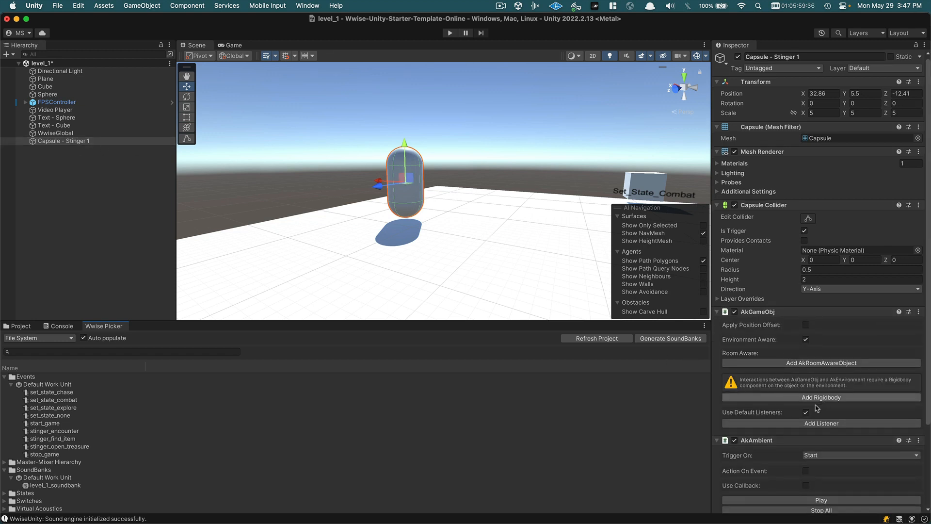
{"action": "scroll", "coordinate": [824, 402], "scroll_direction": "down", "scroll_amount": 5}
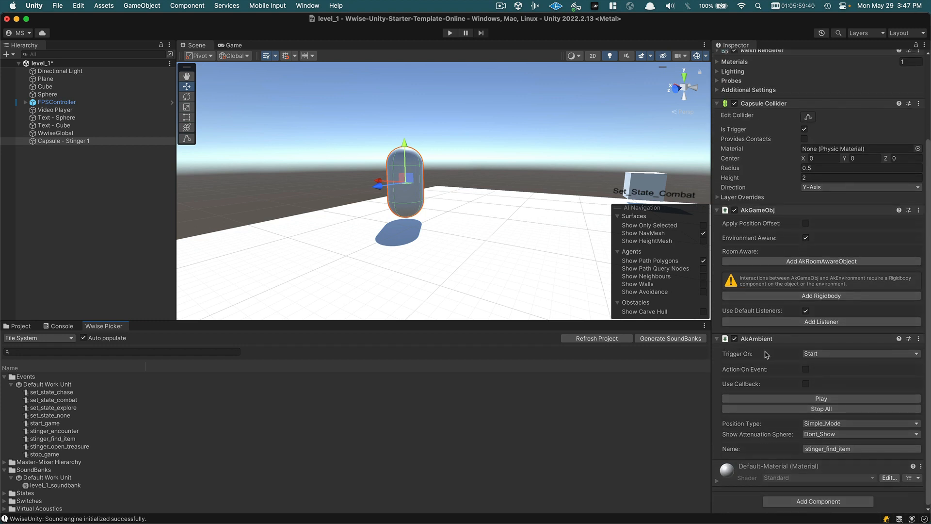
{"action": "left_click", "coordinate": [818, 354]}
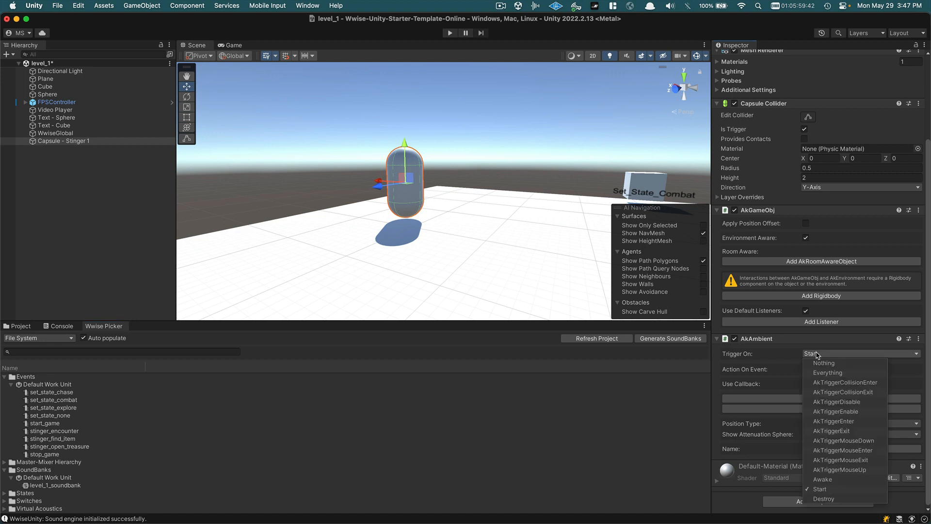
{"action": "left_click", "coordinate": [834, 421]}
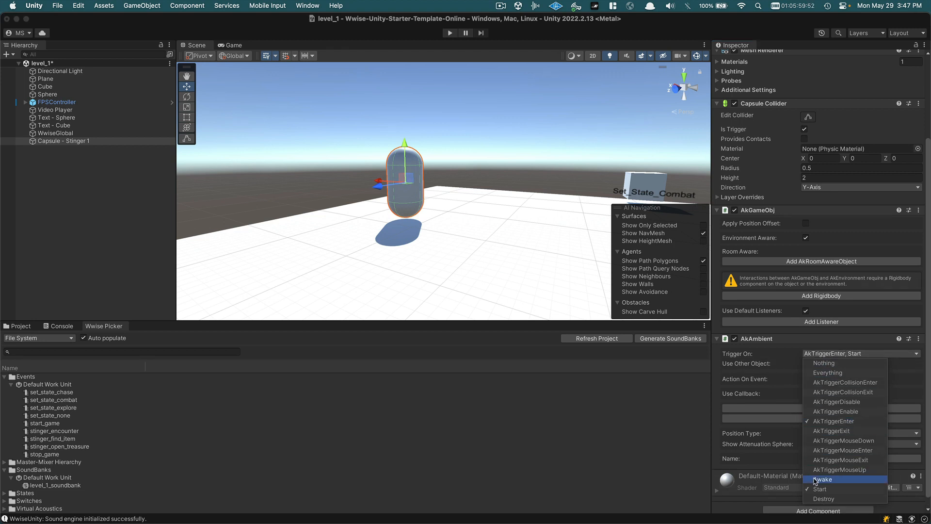
{"action": "left_click", "coordinate": [788, 362]}
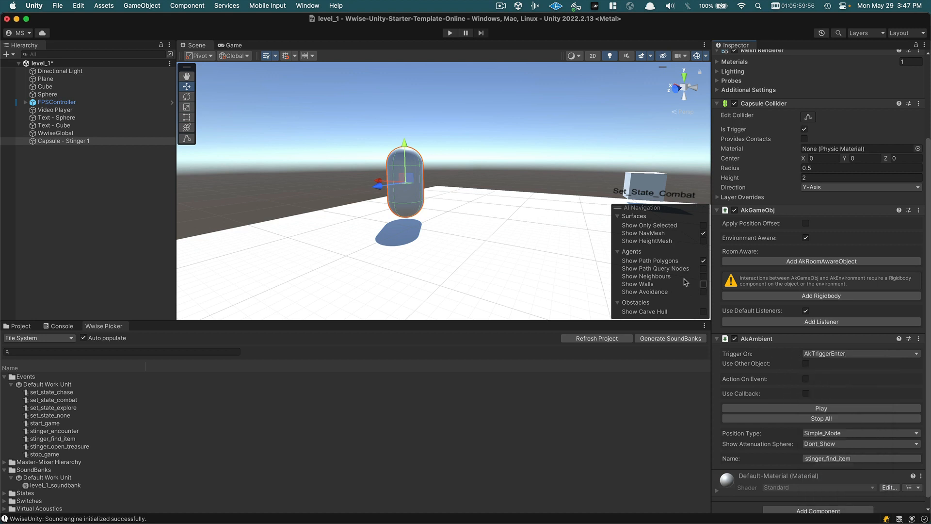
Step: Play-test the level by walking through the stinger capsule to check its trigger, and exit play mode
{"action": "left_click", "coordinate": [450, 33]}
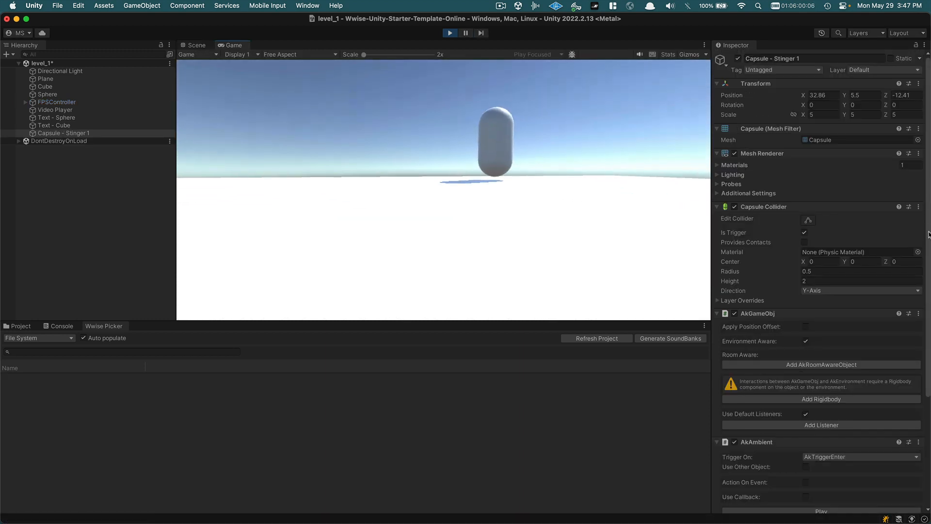
{"action": "key", "text": "w"}
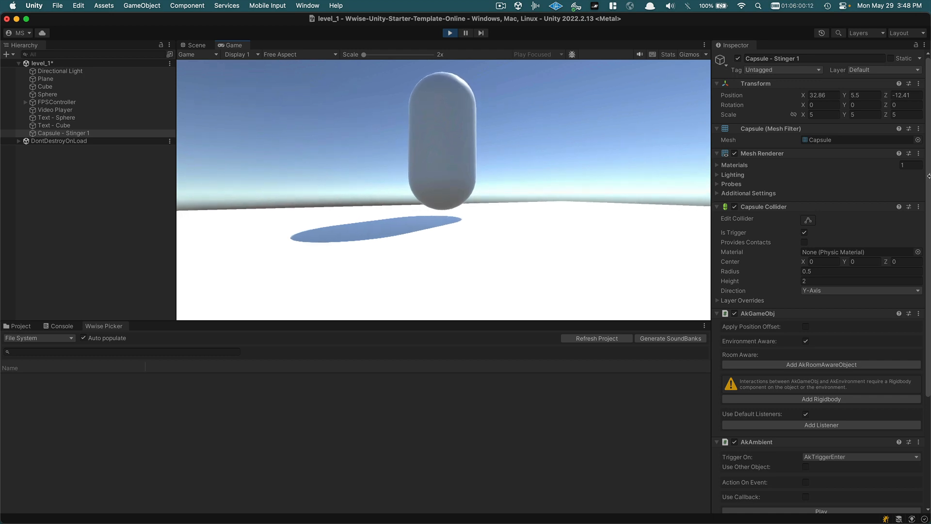
{"action": "key", "text": "w"}
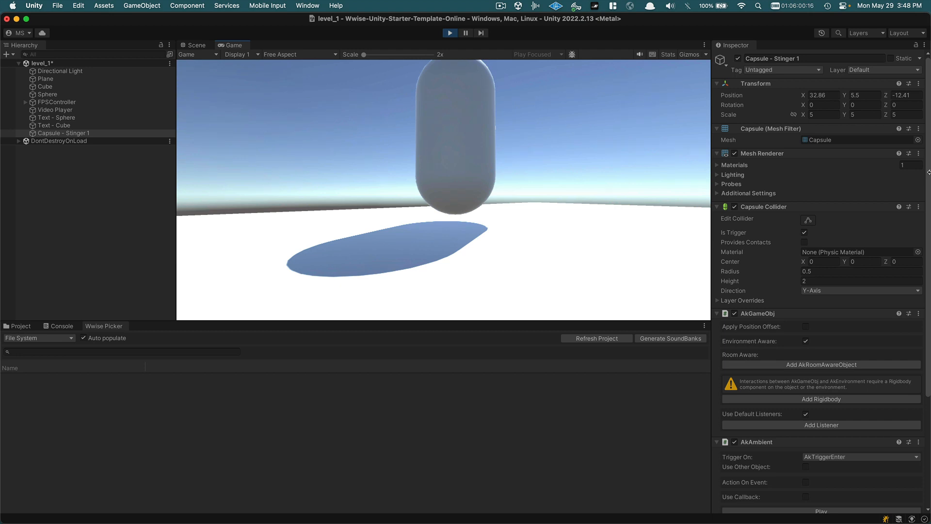
{"action": "key", "text": "w"}
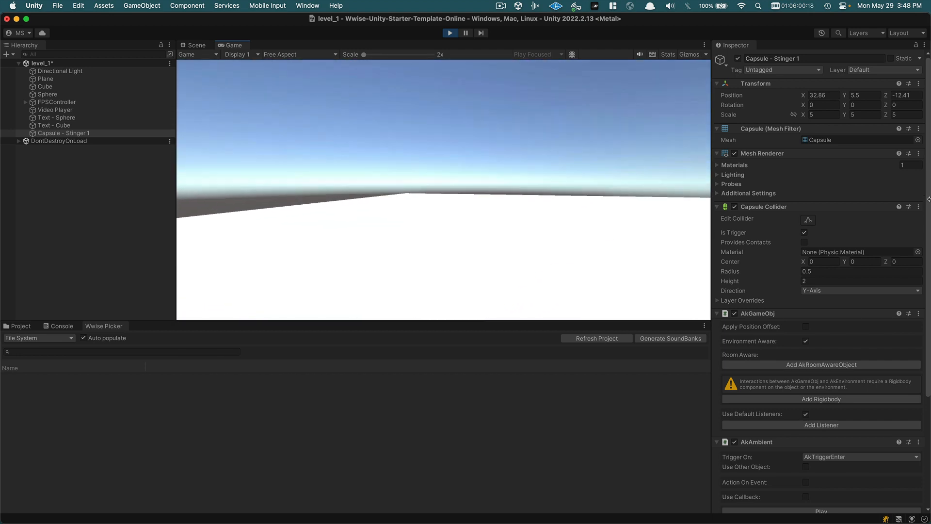
{"action": "key", "text": "w"}
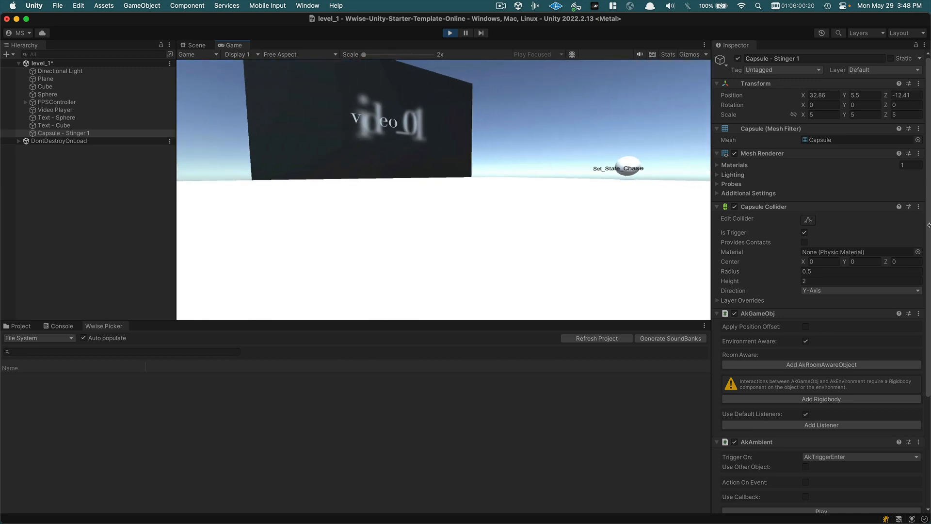
{"action": "key", "text": "w"}
{"action": "key", "text": "super+p"}
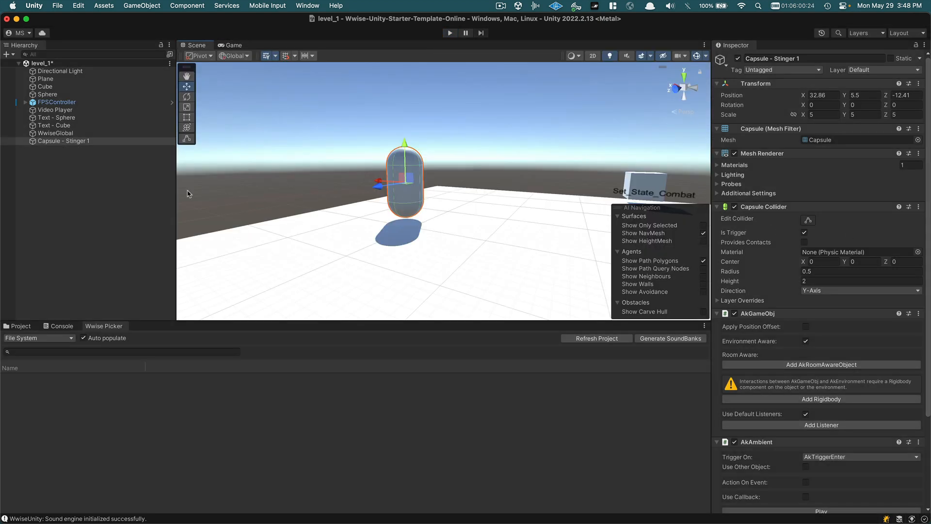
Step: Copy Capsule - Stinger 1 and paste two duplicates of it into the level_1 scene
{"action": "left_click", "coordinate": [51, 142]}
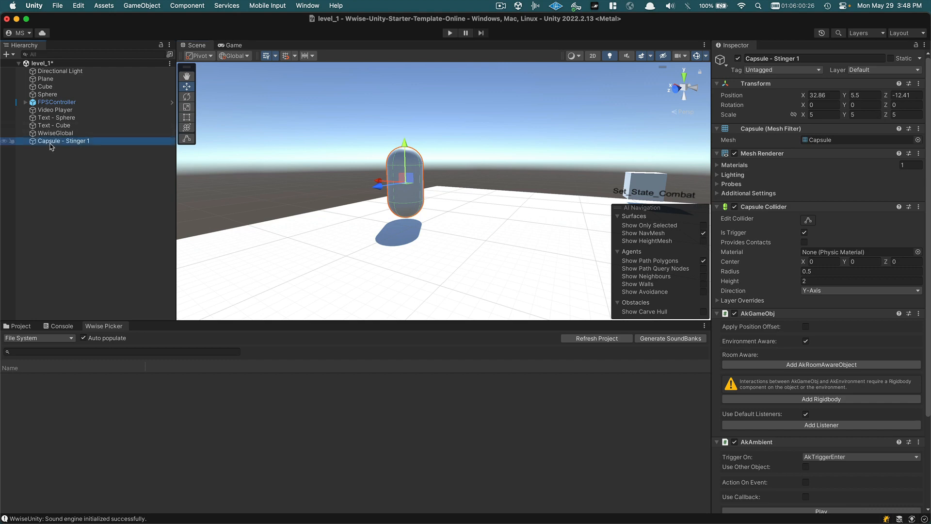
{"action": "left_click", "coordinate": [56, 161]}
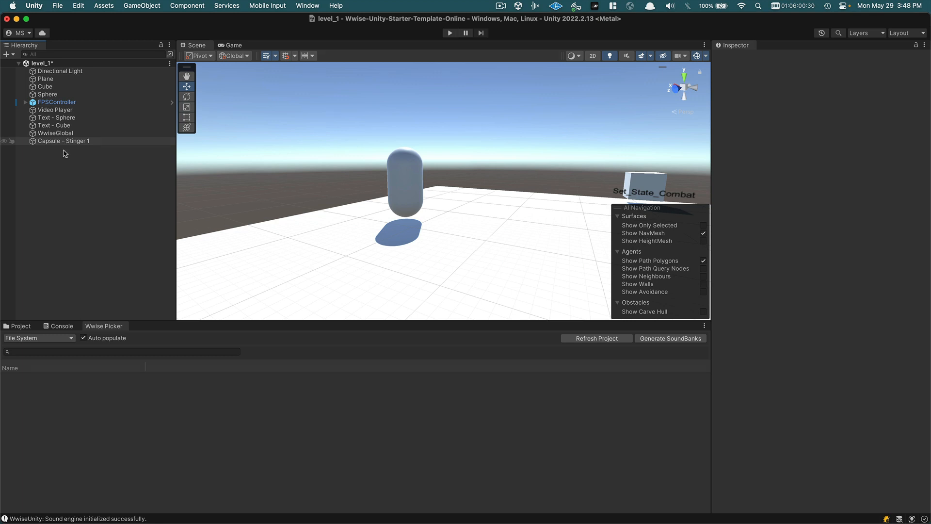
{"action": "key", "text": "super+v"}
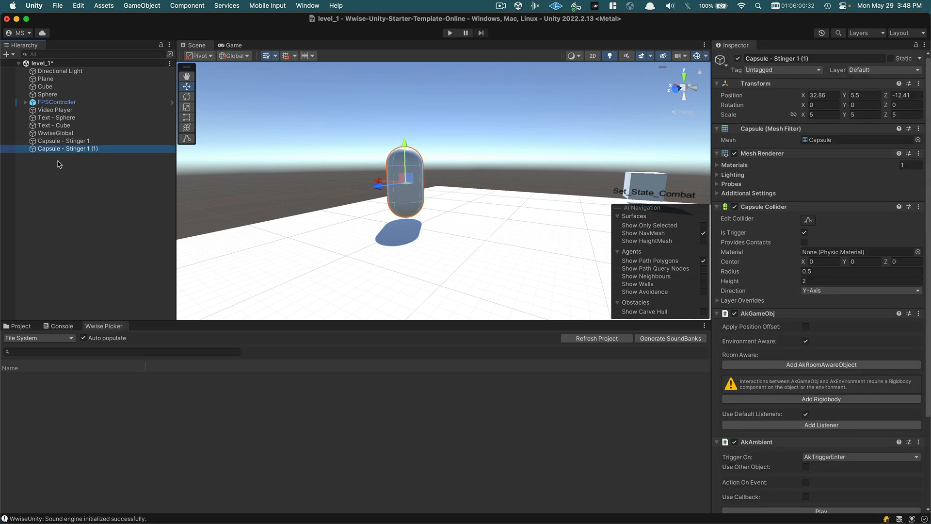
{"action": "key", "text": "super+v"}
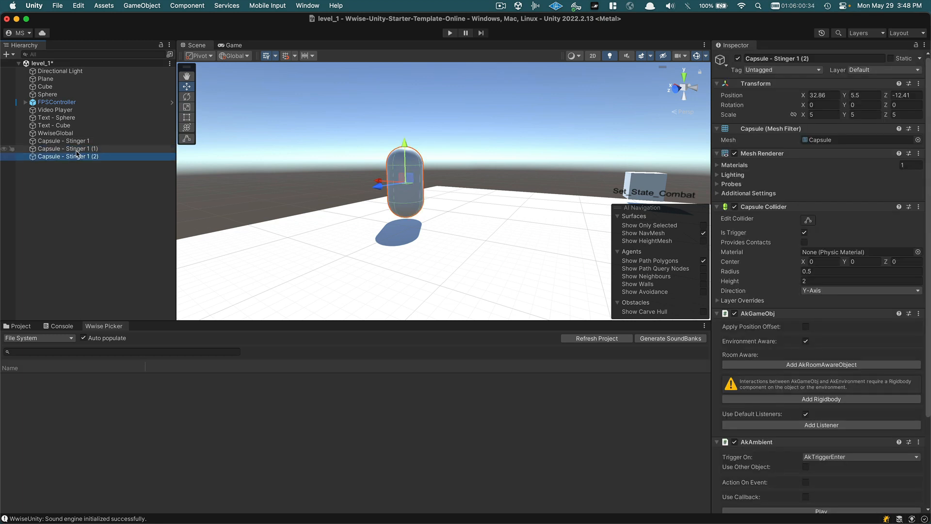
Step: Rename the first duplicate capsule Capsule - Stinger 2
{"action": "left_click", "coordinate": [79, 149]}
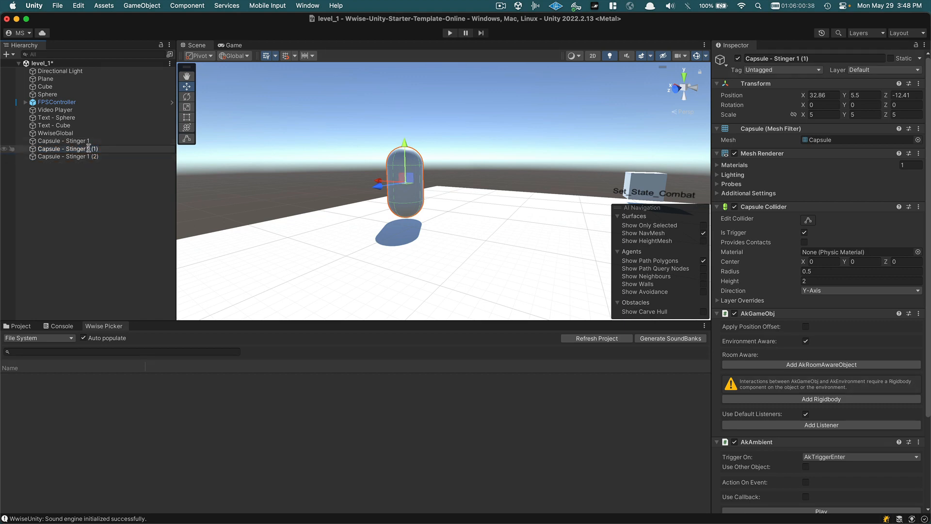
{"action": "key", "text": "BackSpace"}
{"action": "key", "text": "BackSpace"}
{"action": "key", "text": "BackSpace"}
{"action": "key", "text": "BackSpace"}
{"action": "key", "text": "BackSpace"}
{"action": "type", "text": "2"}
{"action": "key", "text": "Return"}
Step: Rename the second duplicate capsule Capsule - Stinger 3
{"action": "left_click", "coordinate": [77, 156]}
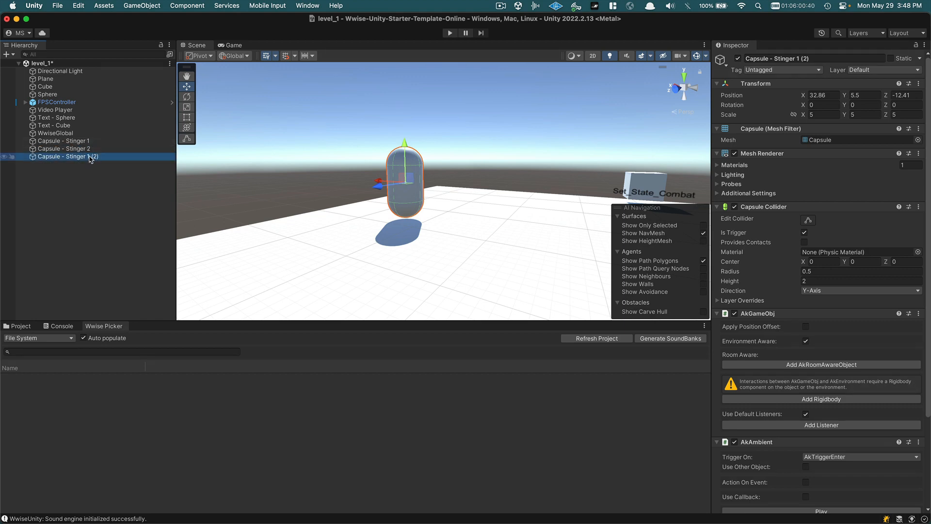
{"action": "left_click", "coordinate": [90, 157]}
{"action": "left_click", "coordinate": [87, 157]}
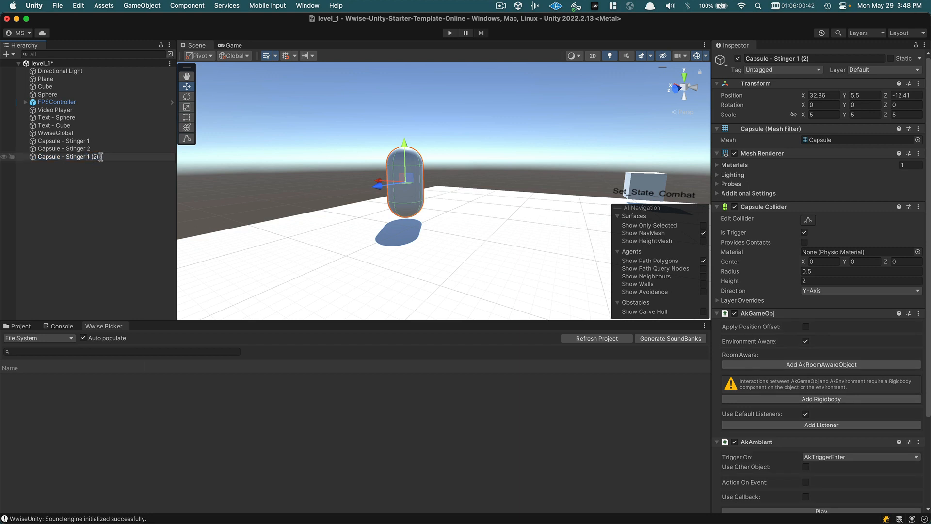
{"action": "key", "text": "Delete"}
{"action": "key", "text": "Delete"}
{"action": "key", "text": "Delete"}
{"action": "key", "text": "Delete"}
{"action": "key", "text": "Delete"}
{"action": "type", "text": "3"}
{"action": "left_click", "coordinate": [103, 168]}
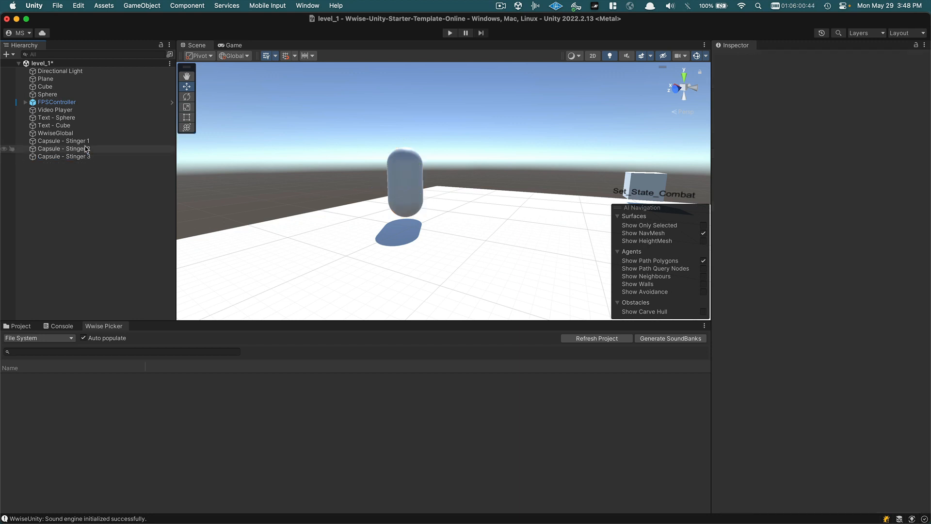
Step: Spread the duplicate capsules in a row along Z, with Stinger 2 in the middle and Stinger 3 at Z 7.64
{"action": "left_click", "coordinate": [85, 149]}
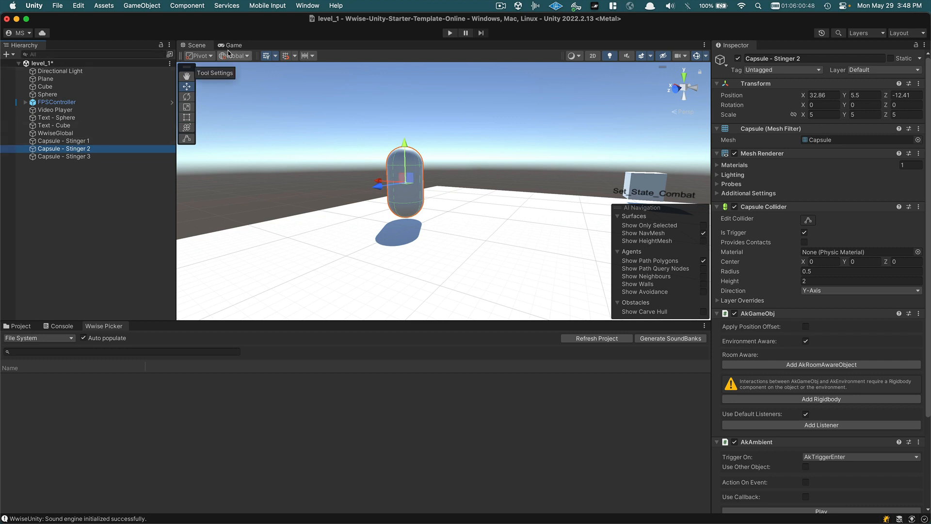
{"action": "left_click", "coordinate": [186, 89]}
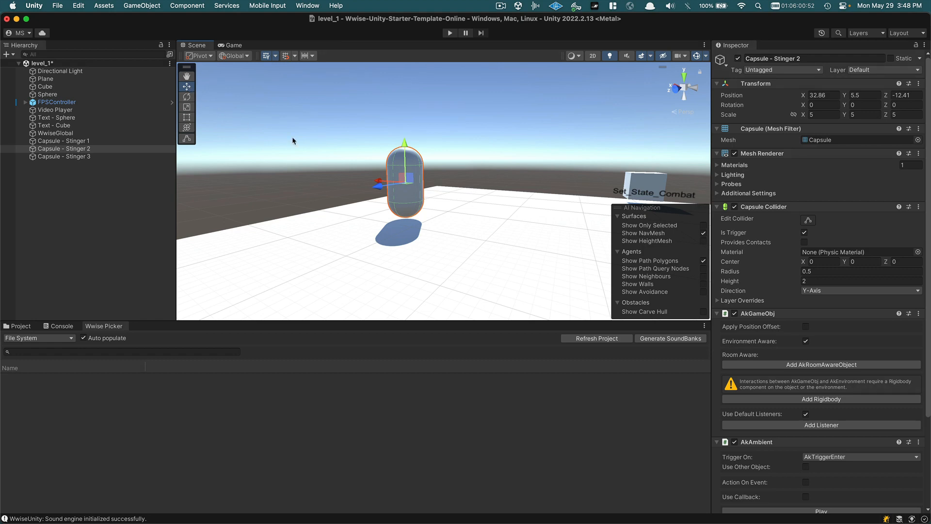
{"action": "left_click_drag", "start_coordinate": [380, 190], "coordinate": [297, 223]}
{"action": "left_click", "coordinate": [86, 156]}
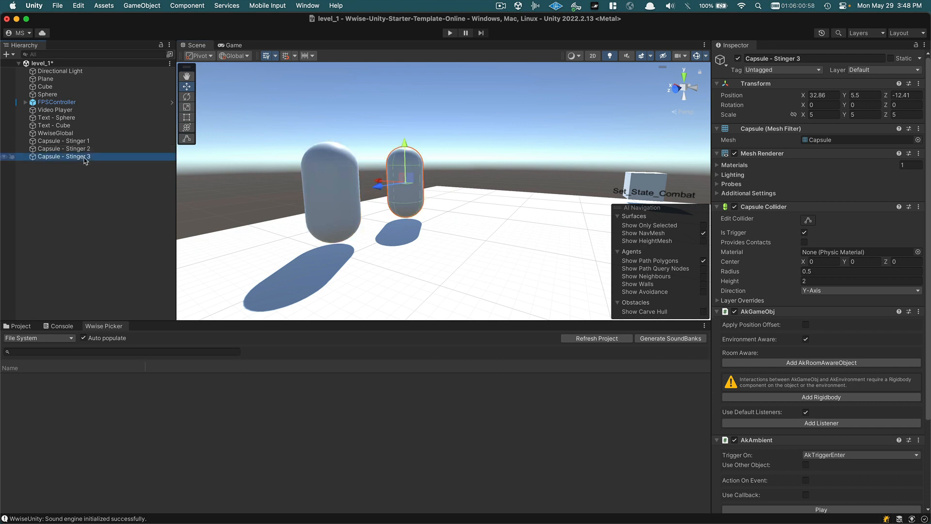
{"action": "left_click_drag", "start_coordinate": [381, 189], "coordinate": [149, 239]}
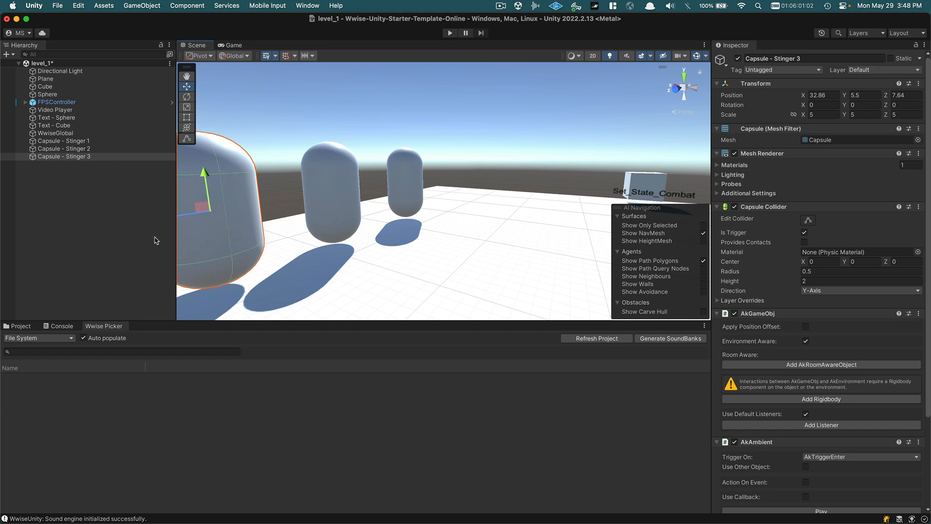
Step: Assign the stinger_find_item event to Capsule - Stinger 2 and the stinger_open_treasure event to Capsule - Stinger 3
{"action": "scroll", "coordinate": [860, 439], "scroll_direction": "down", "scroll_amount": 5}
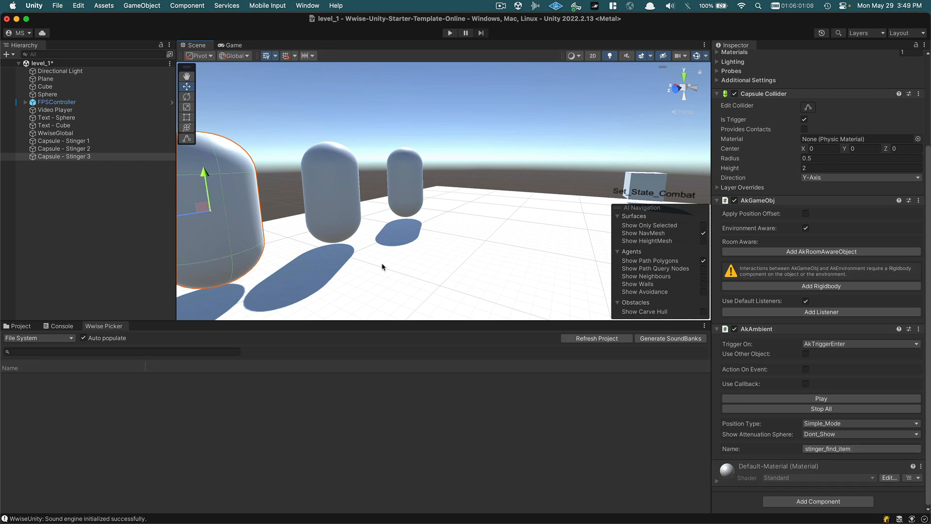
{"action": "left_click", "coordinate": [322, 204]}
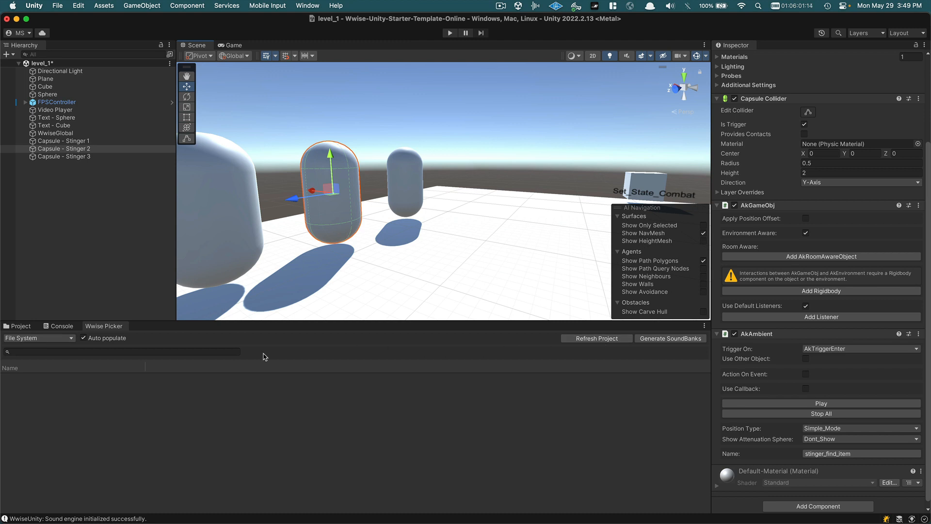
{"action": "left_click", "coordinate": [583, 338]}
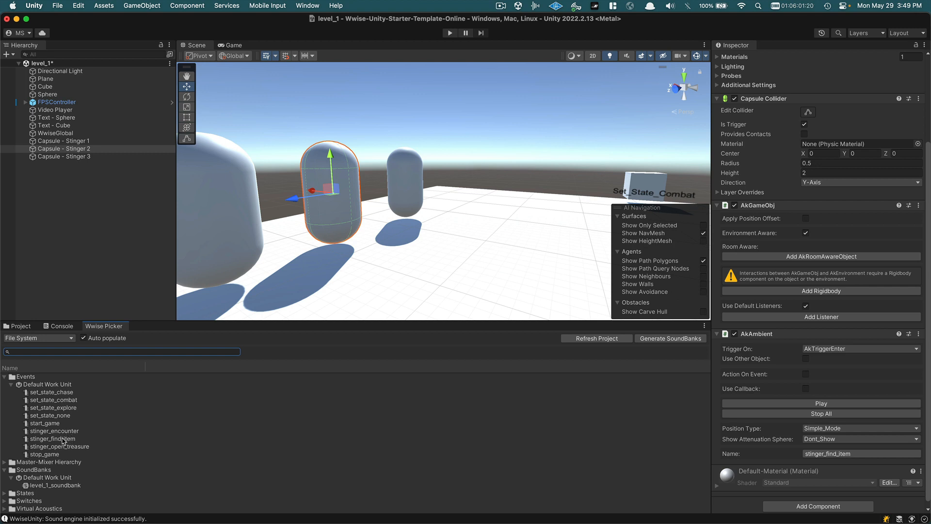
{"action": "left_click_drag", "start_coordinate": [63, 438], "coordinate": [875, 452]}
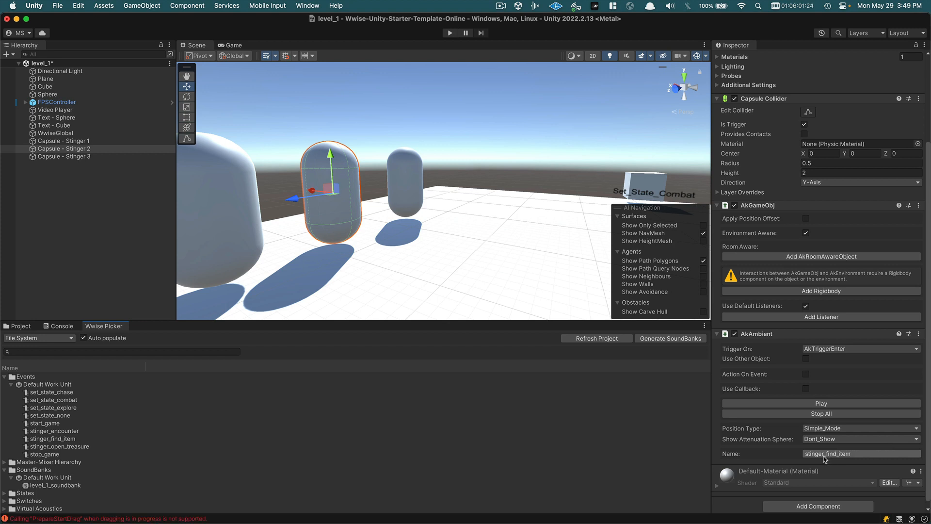
{"action": "left_click", "coordinate": [215, 224]}
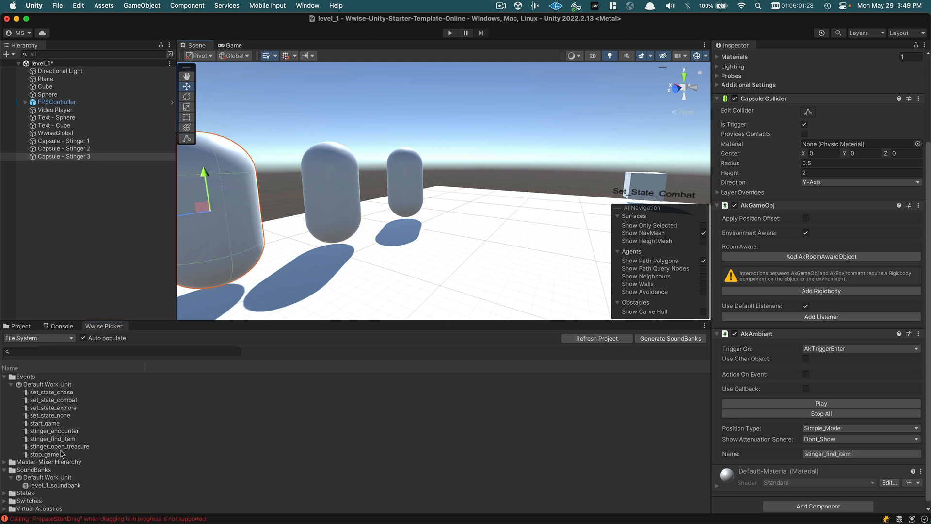
{"action": "left_click_drag", "start_coordinate": [64, 446], "coordinate": [821, 454]}
Step: Run the game and walk the player through the Set_State_Chase sphere to test its trigger
{"action": "left_click", "coordinate": [449, 34]}
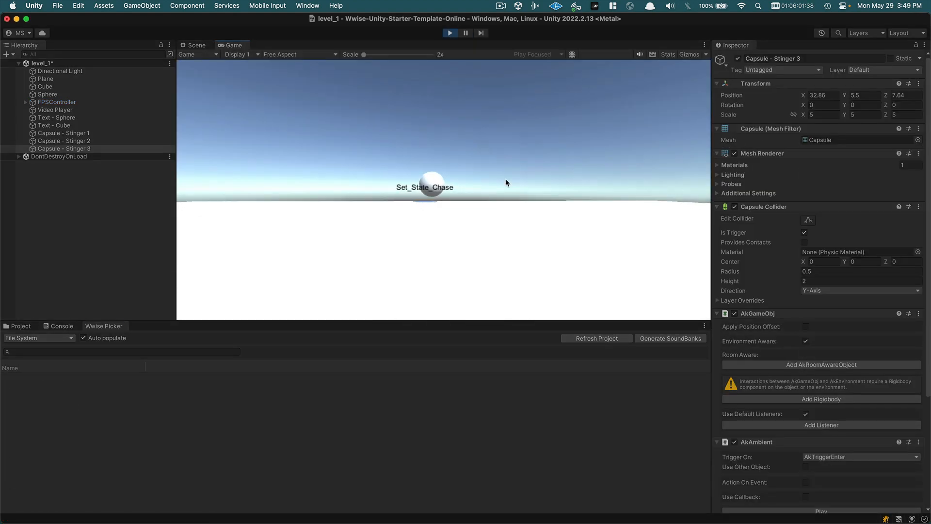
{"action": "key", "text": "w"}
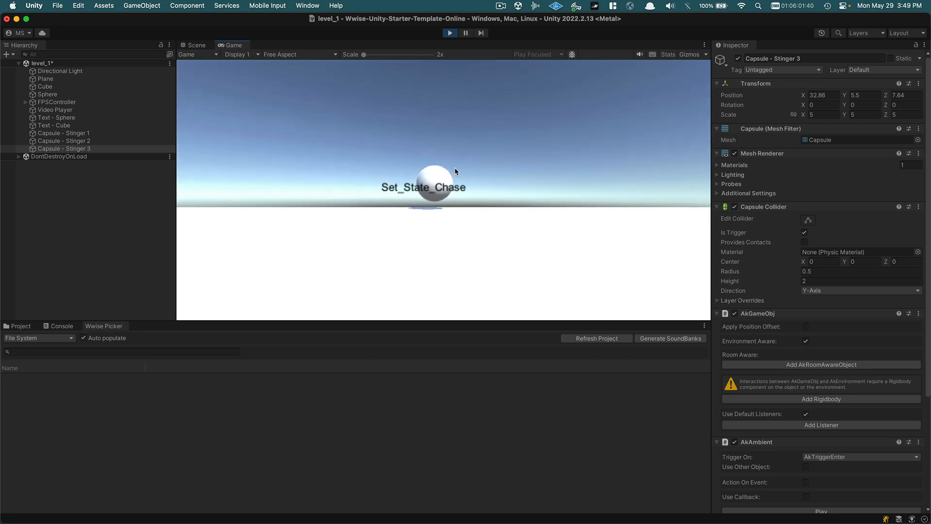
{"action": "key", "text": "w"}
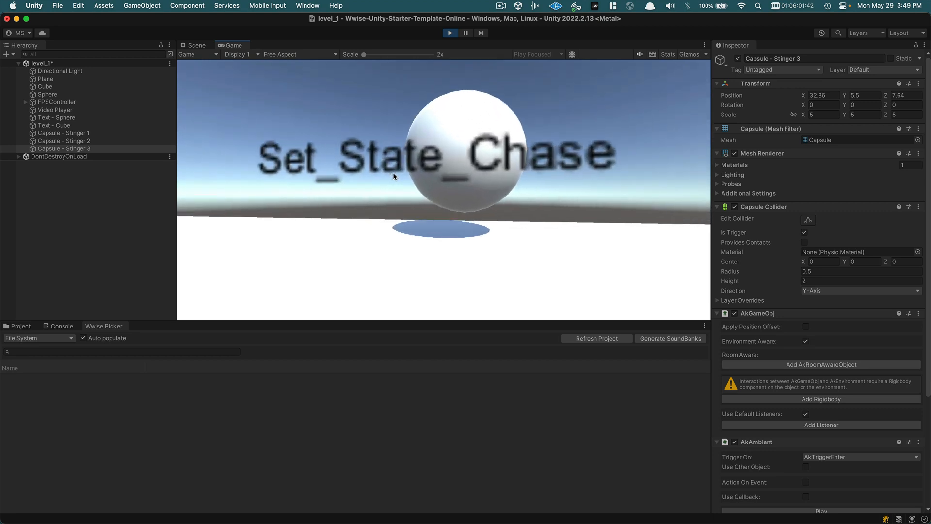
{"action": "key", "text": "w"}
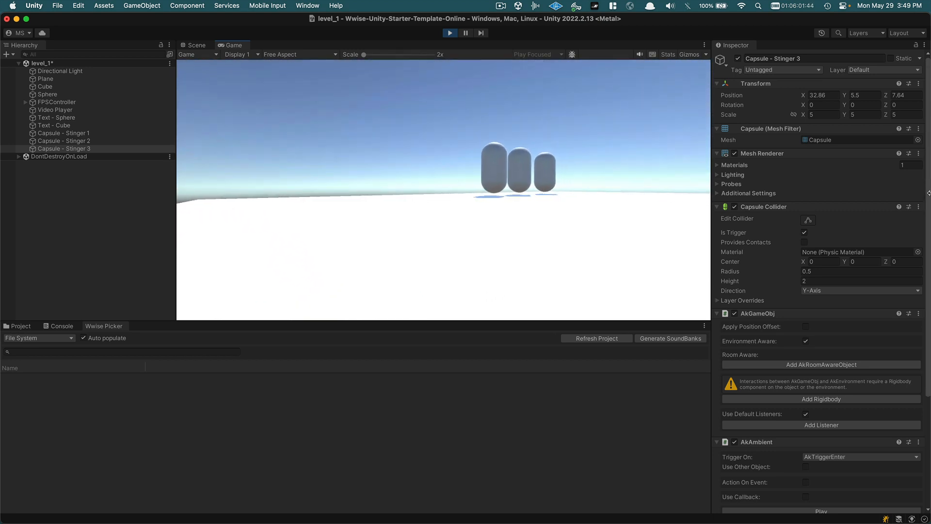
Step: Walk the player in and out of the three stinger capsules to test their triggers, and stop the game
{"action": "key", "text": "w"}
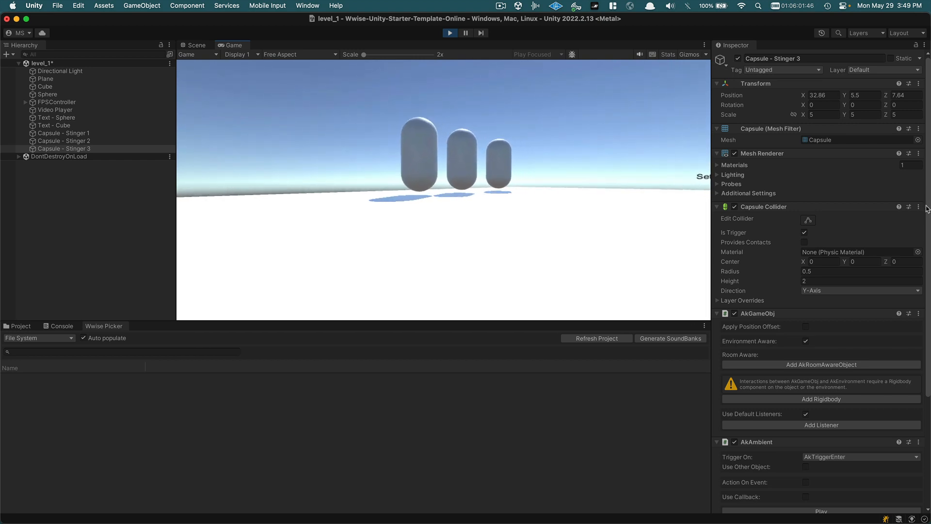
{"action": "key", "text": "w"}
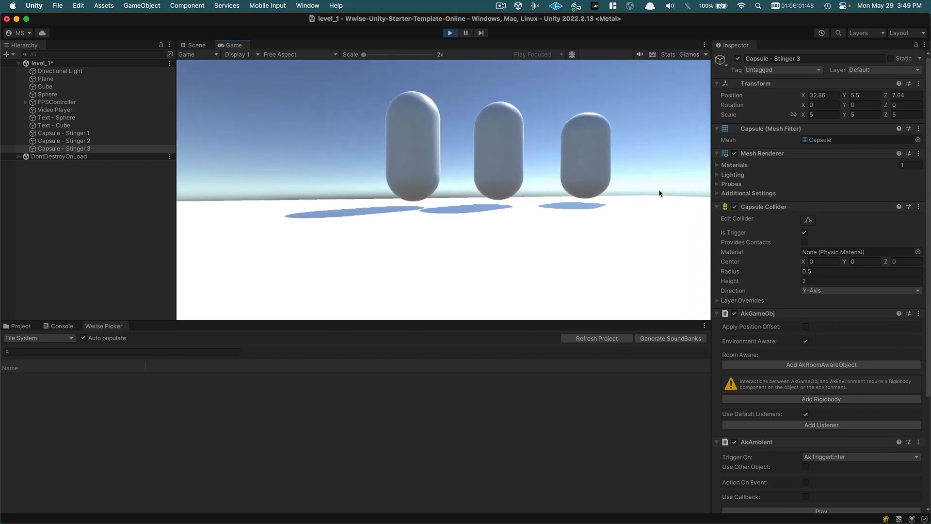
{"action": "key", "text": "w"}
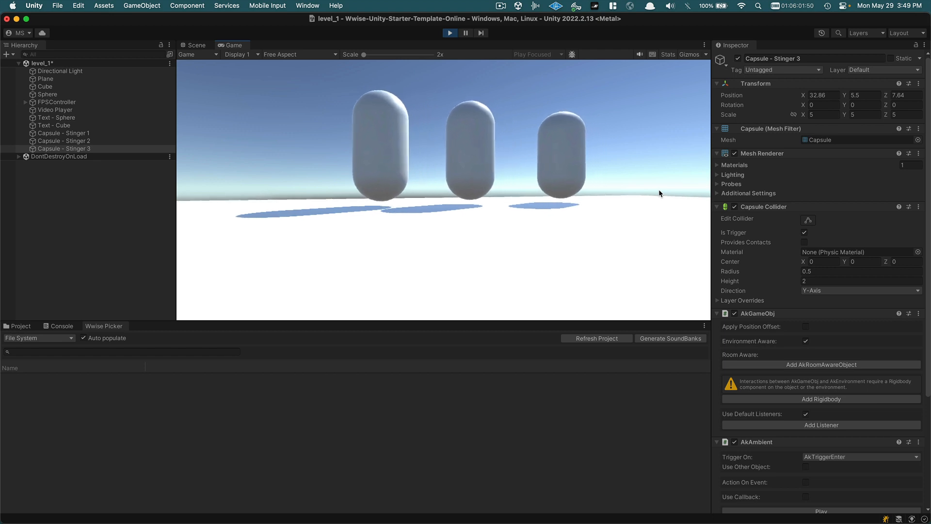
{"action": "key", "text": "w"}
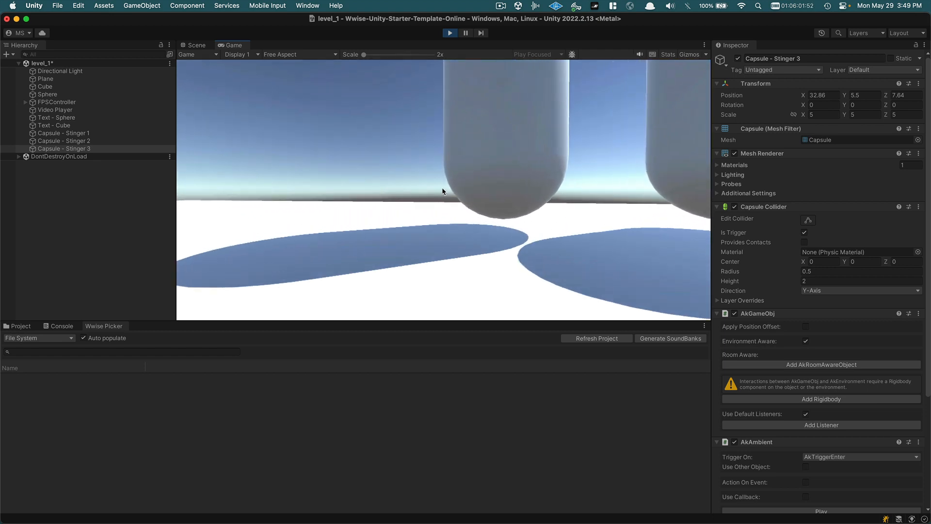
{"action": "key", "text": "s"}
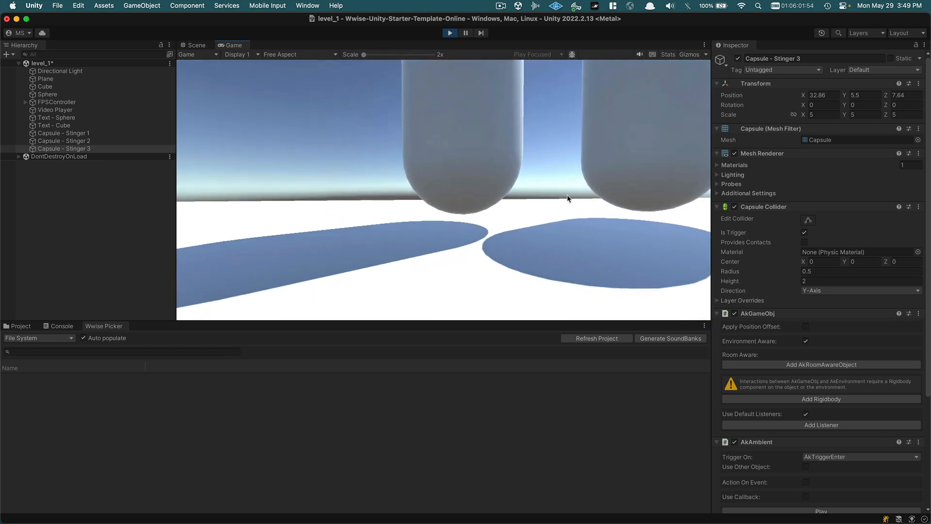
{"action": "key", "text": "w"}
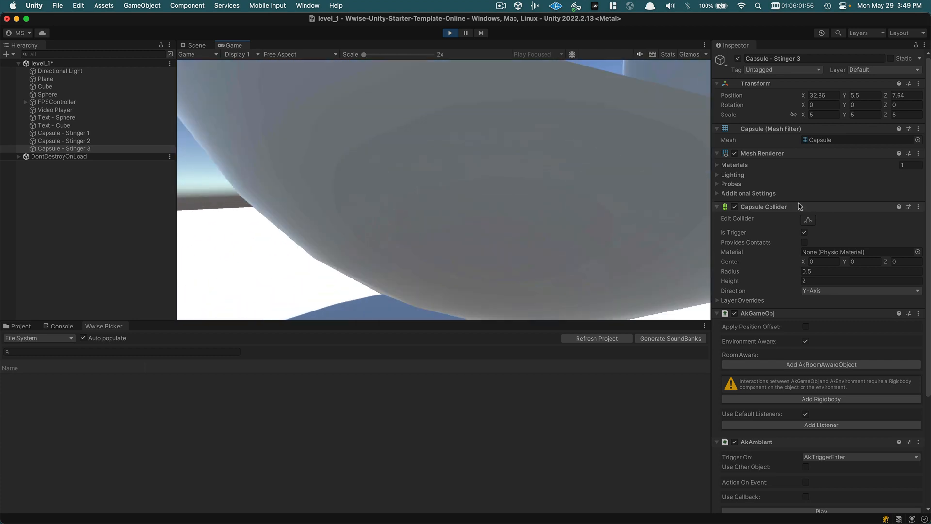
{"action": "key", "text": "s"}
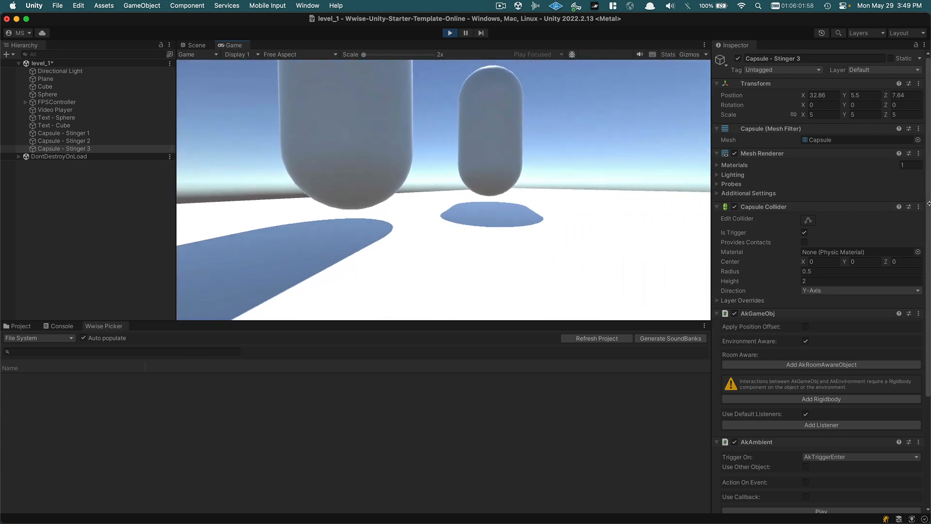
{"action": "key", "text": "w"}
{"action": "key", "text": "w"}
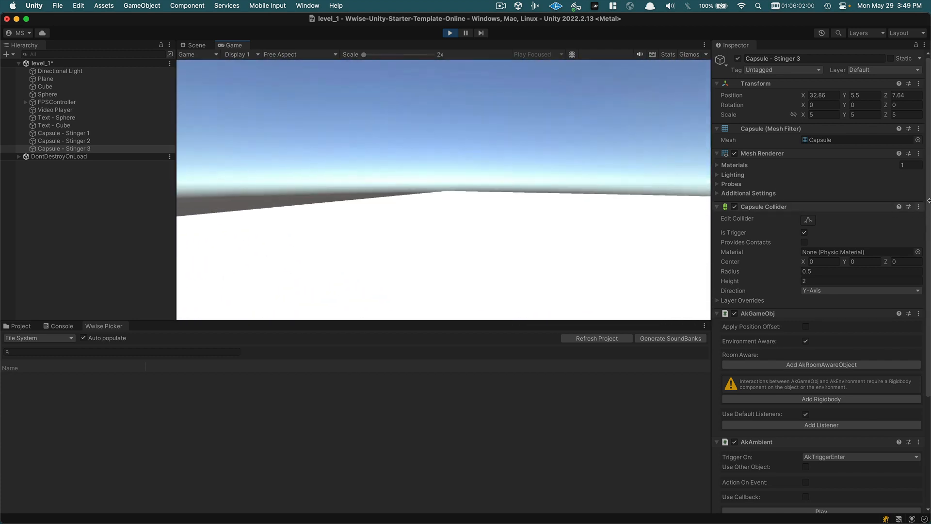
{"action": "key", "text": "s"}
{"action": "key", "text": "s"}
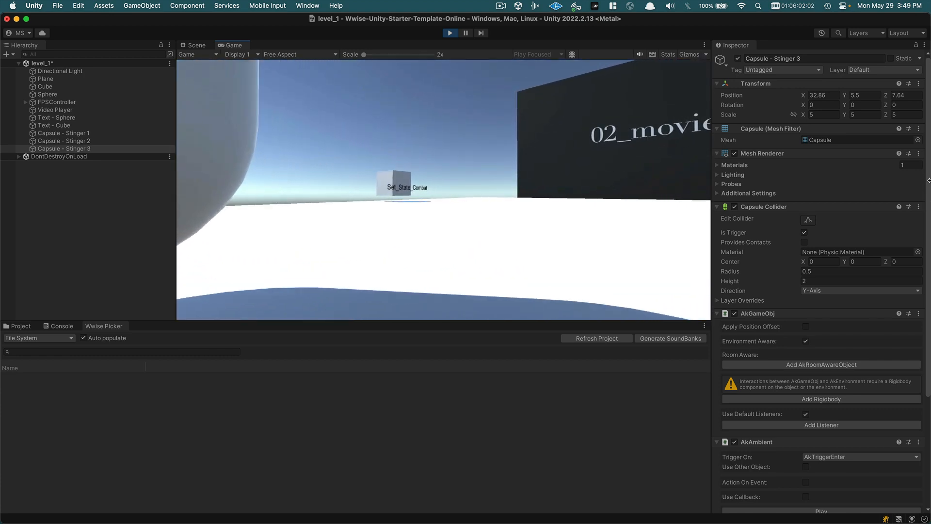
{"action": "key", "text": "super+p"}
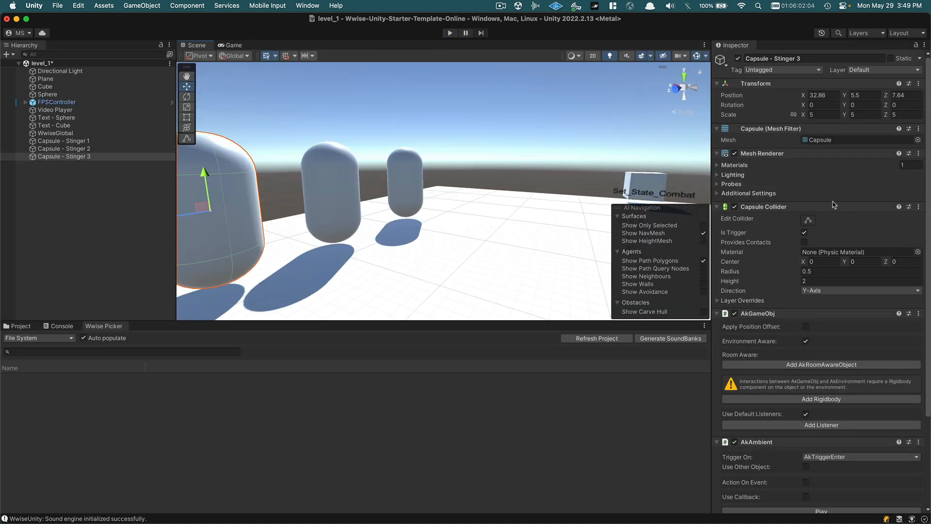
Step: Add a 3D cylinder to the open floor in front of the large wall in level_1
{"action": "left_click", "coordinate": [618, 193]}
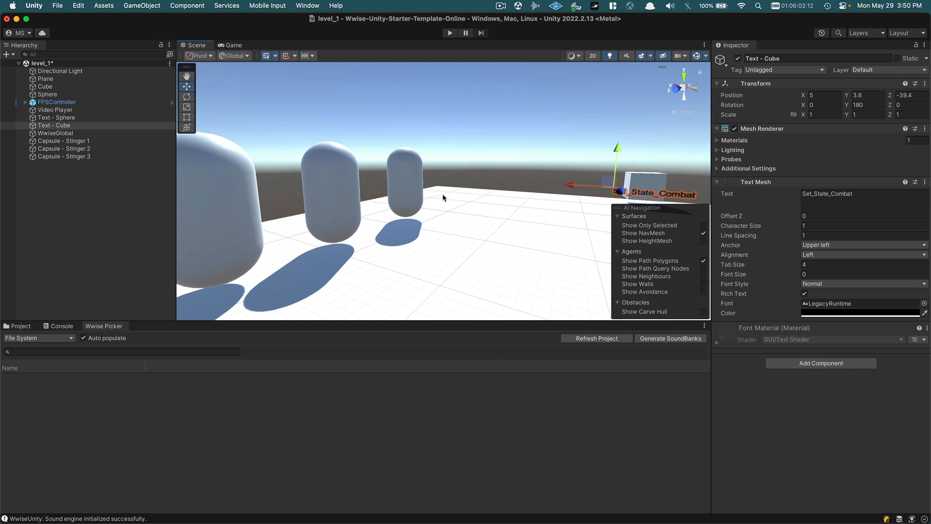
{"action": "right_click_drag", "start_coordinate": [442, 194], "coordinate": [584, 137]}
{"action": "left_click", "coordinate": [156, 5]}
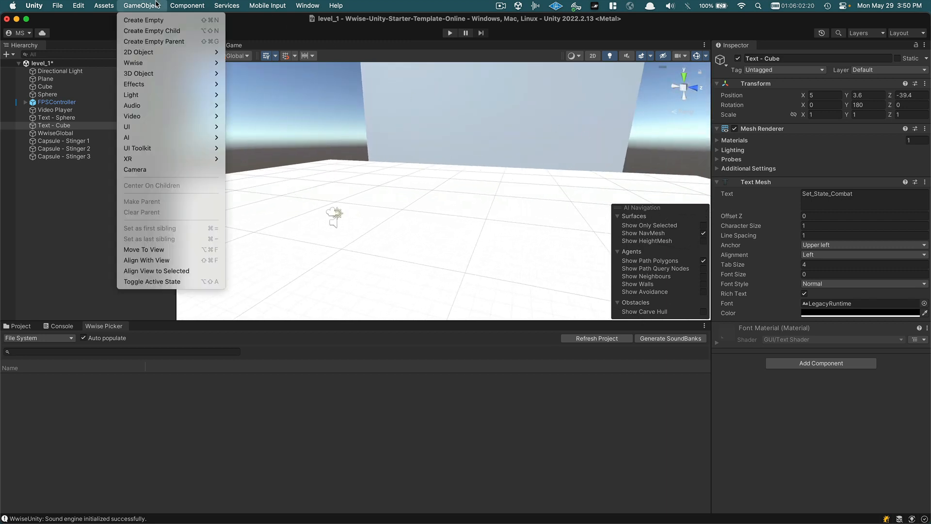
{"action": "mouse_move", "coordinate": [139, 78]}
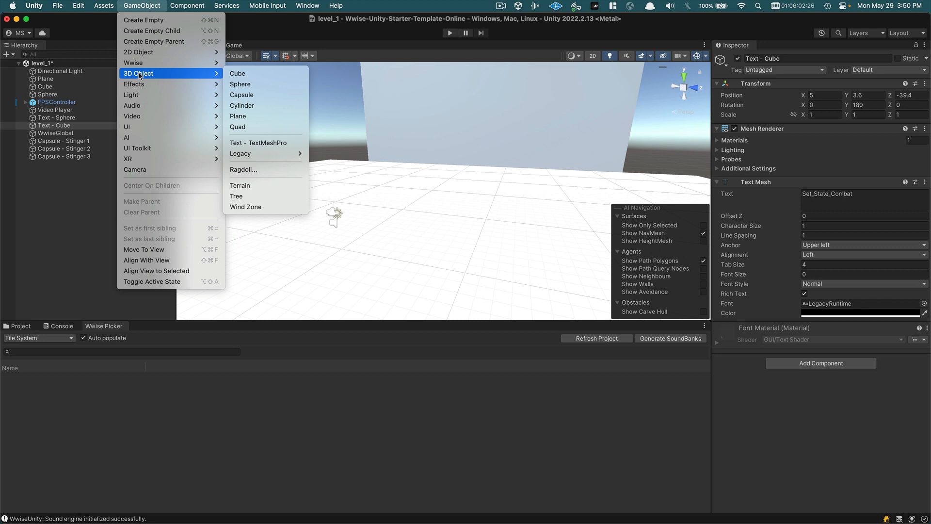
{"action": "left_click", "coordinate": [244, 105]}
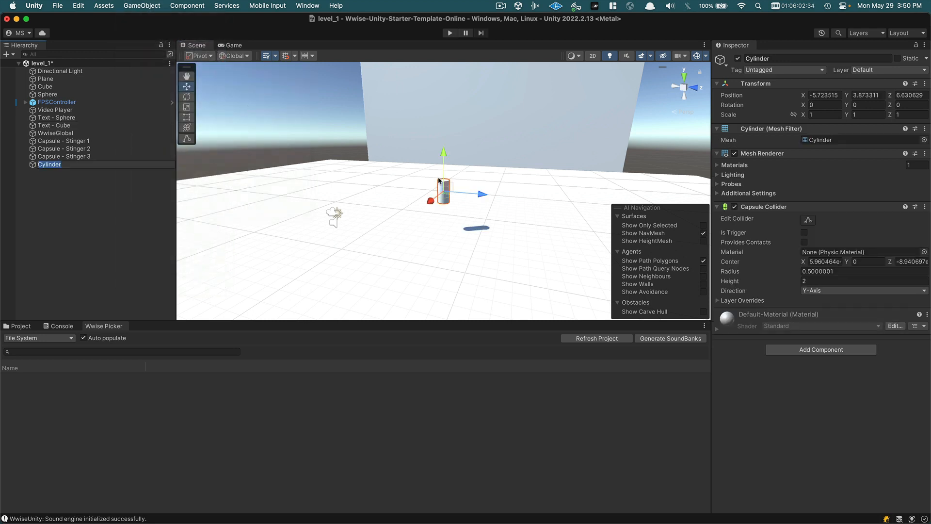
Step: Set the cylinder's scale to 5 on X, Y and Z
{"action": "left_click", "coordinate": [829, 114]}
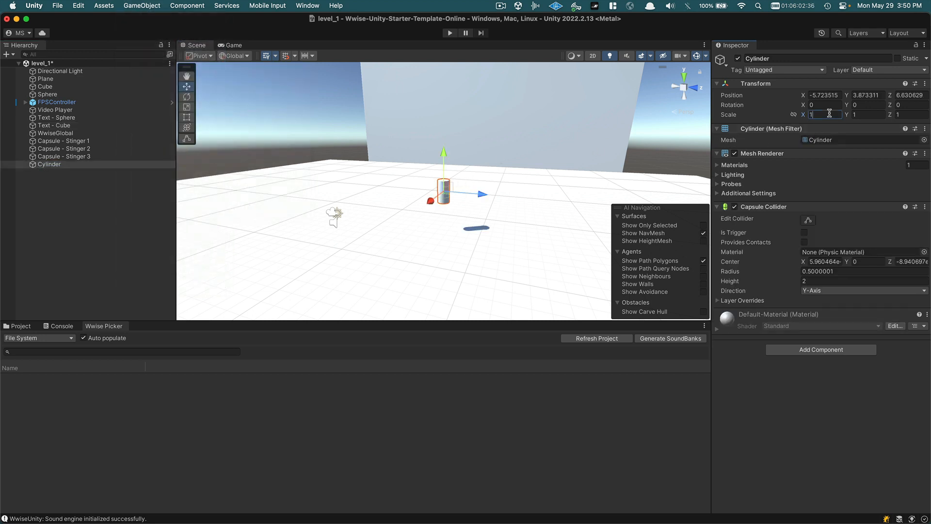
{"action": "type", "text": "5"}
{"action": "key", "text": "Tab"}
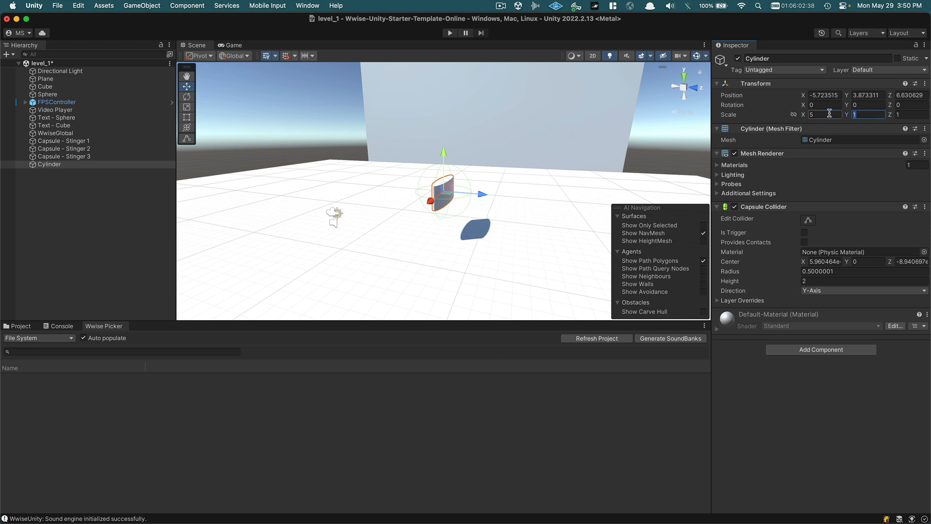
{"action": "type", "text": "5"}
{"action": "key", "text": "Tab"}
{"action": "type", "text": "5"}
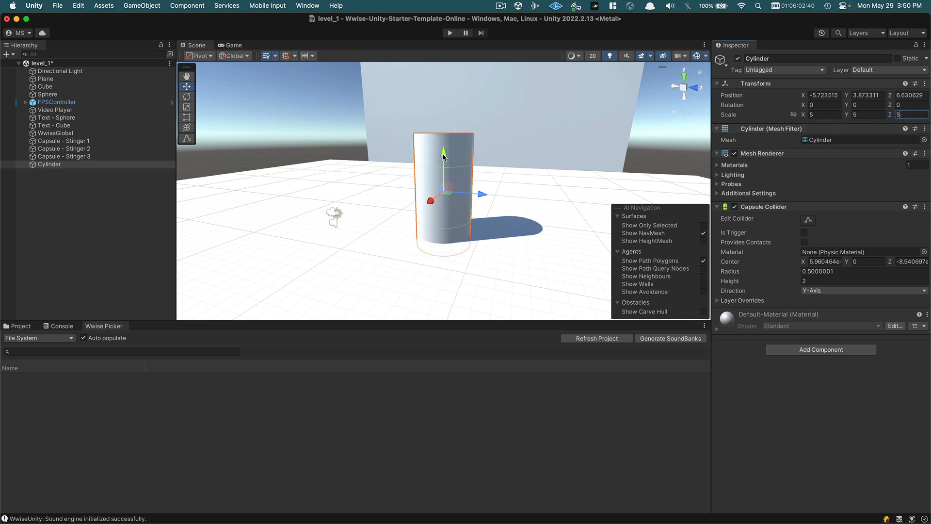
Step: Move the cylinder to about X -14.48 and Y 7.41, and make its capsule collider a trigger
{"action": "left_click_drag", "start_coordinate": [444, 158], "coordinate": [446, 114]}
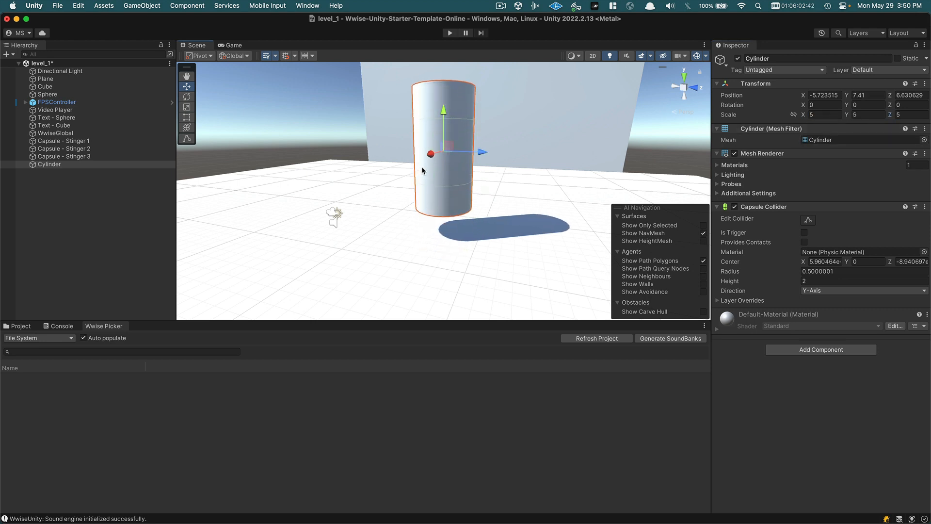
{"action": "left_click_drag", "start_coordinate": [432, 152], "coordinate": [454, 138]}
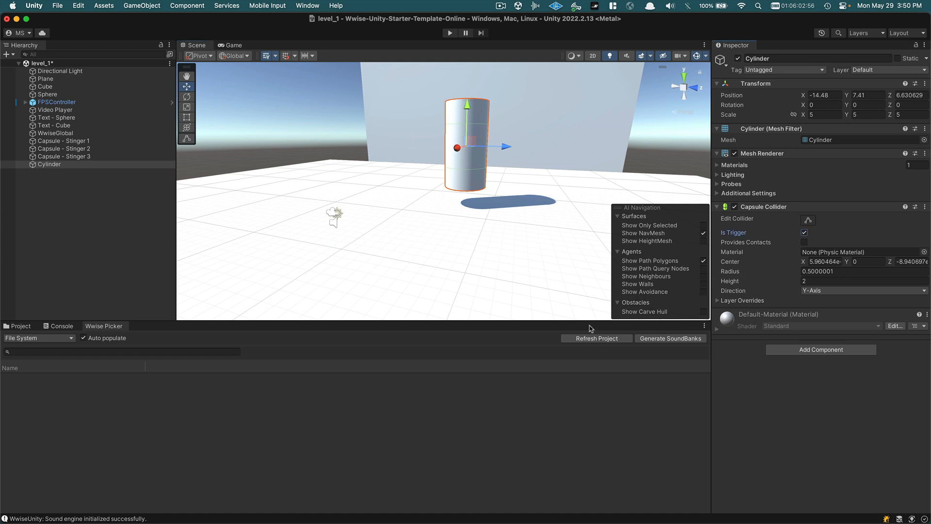
Step: Refresh the Wwise project listing and assign the set_state_none event to the cylinder
{"action": "left_click", "coordinate": [570, 338]}
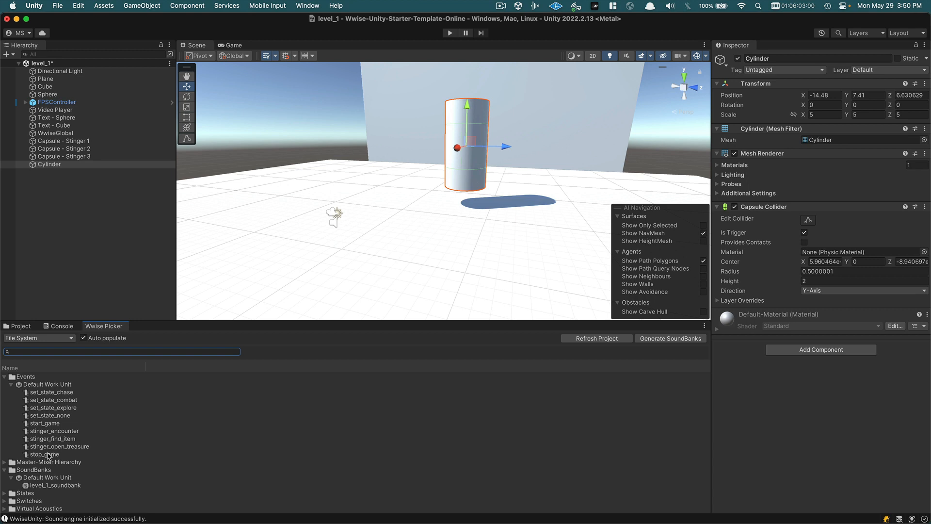
{"action": "left_click", "coordinate": [51, 416]}
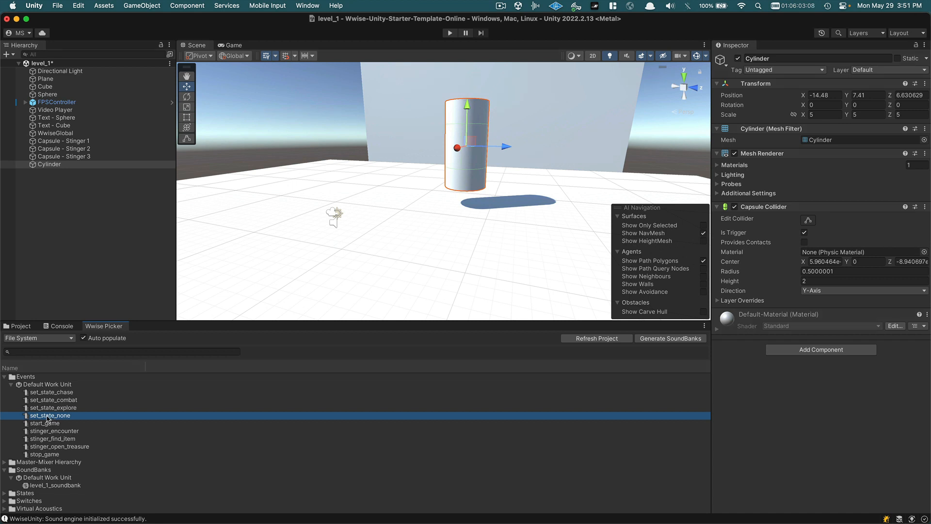
{"action": "left_click_drag", "start_coordinate": [51, 418], "coordinate": [57, 166]}
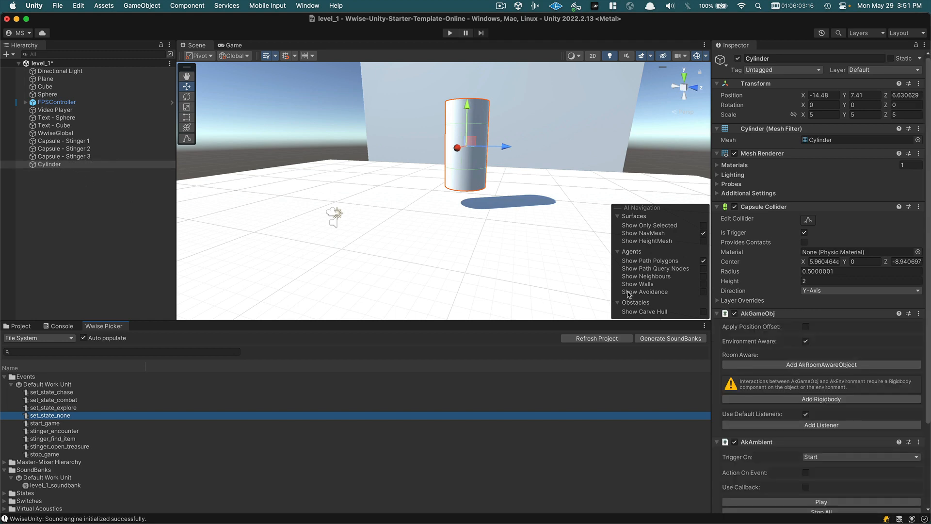
Step: Set the cylinder's AkAmbient component to trigger on AkTriggerEnter instead of Start
{"action": "scroll", "coordinate": [801, 356], "scroll_direction": "down", "scroll_amount": 1}
{"action": "scroll", "coordinate": [801, 356], "scroll_direction": "down", "scroll_amount": 5}
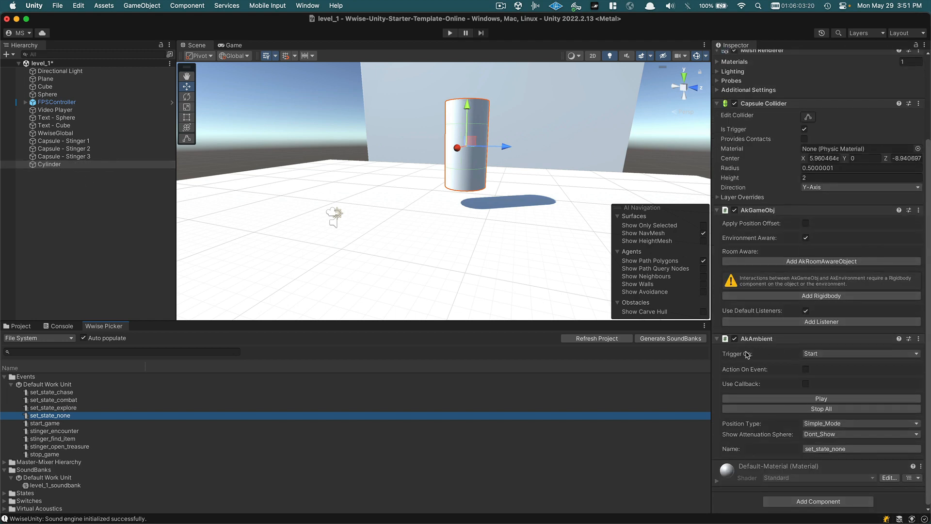
{"action": "left_click", "coordinate": [828, 359]}
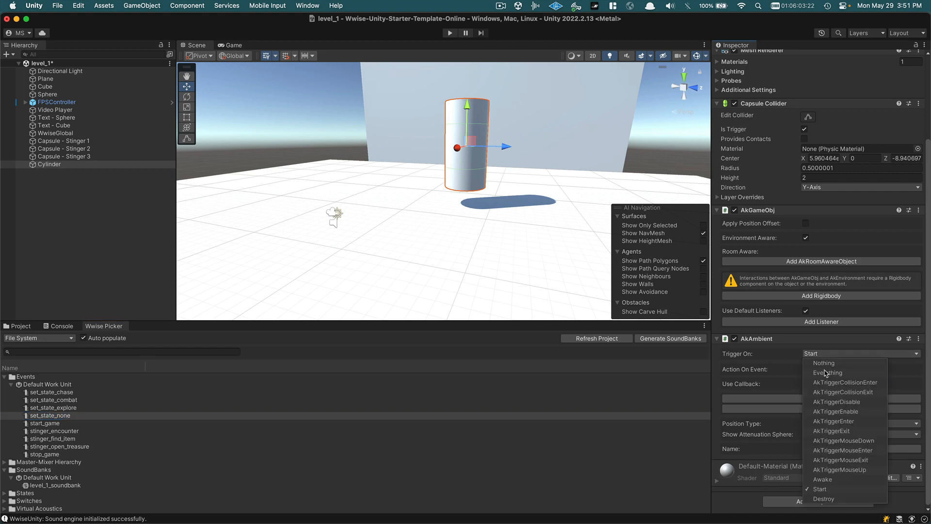
{"action": "left_click", "coordinate": [834, 421]}
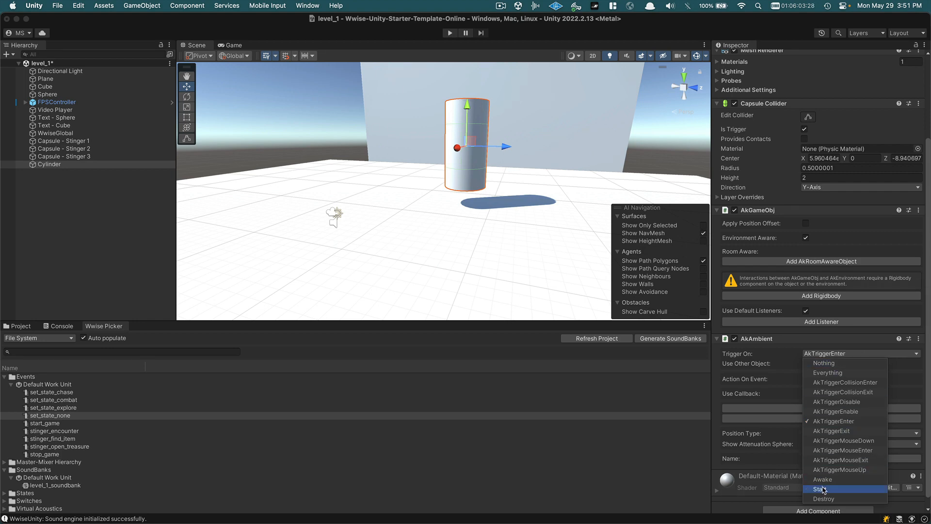
{"action": "left_click", "coordinate": [557, 269]}
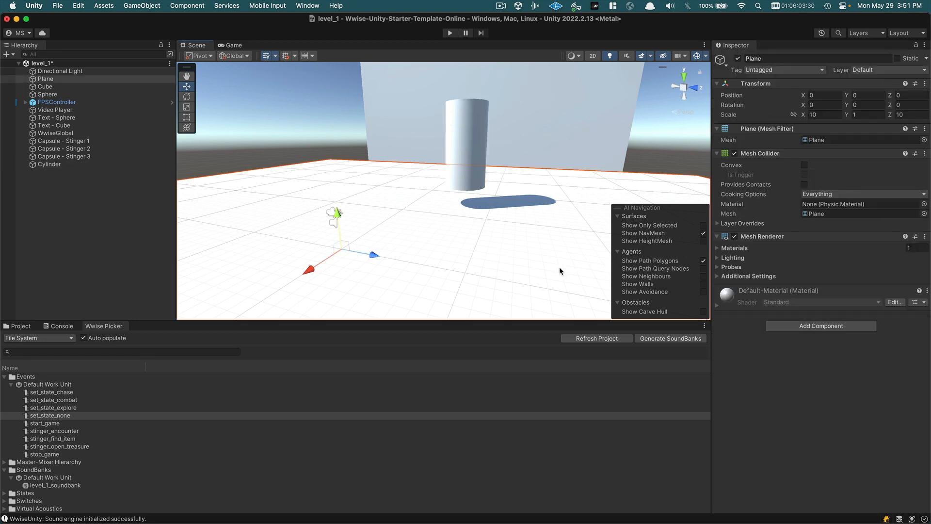
Step: Review the cylinder's trigger components, run the level and walk to the Set_State_Chase sphere to test its trigger
{"action": "left_click", "coordinate": [43, 164]}
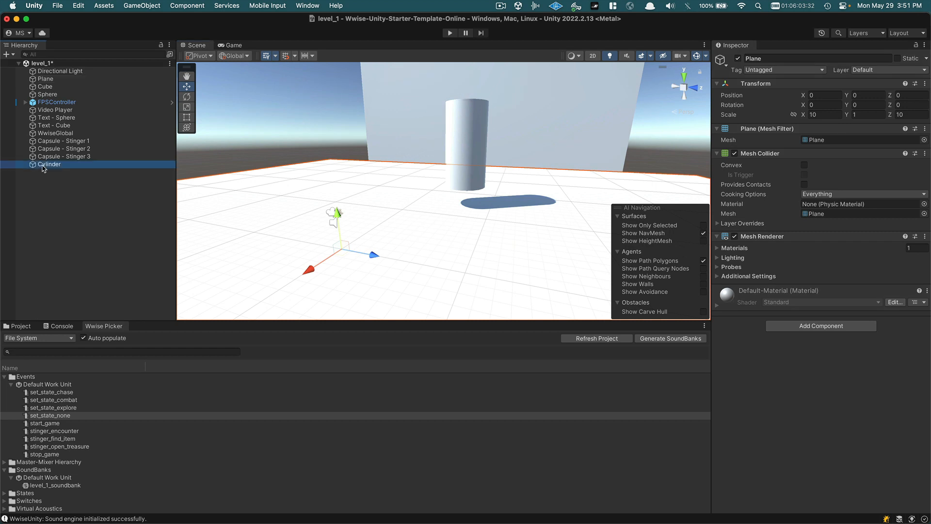
{"action": "scroll", "coordinate": [809, 458], "scroll_direction": "down", "scroll_amount": 3}
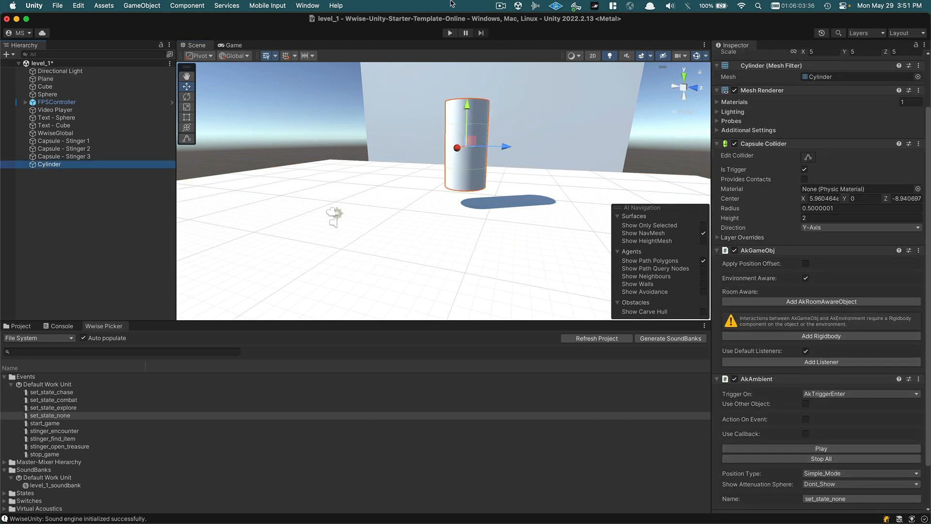
{"action": "left_click", "coordinate": [449, 32]}
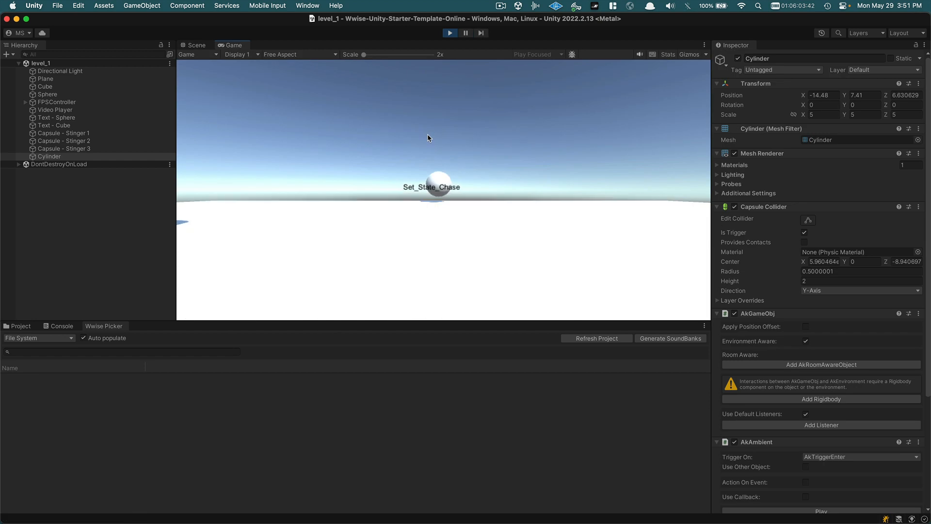
{"action": "key", "text": "w"}
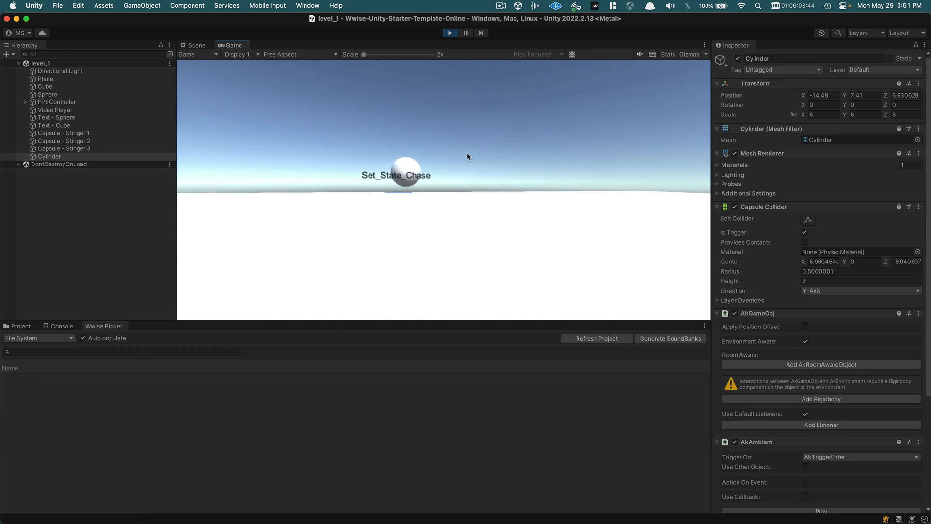
{"action": "key", "text": "w"}
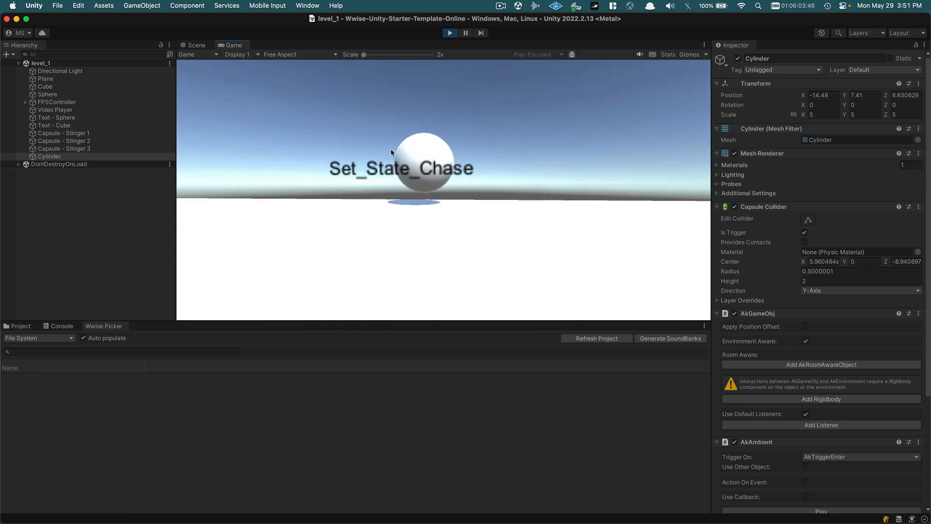
{"action": "key", "text": "w"}
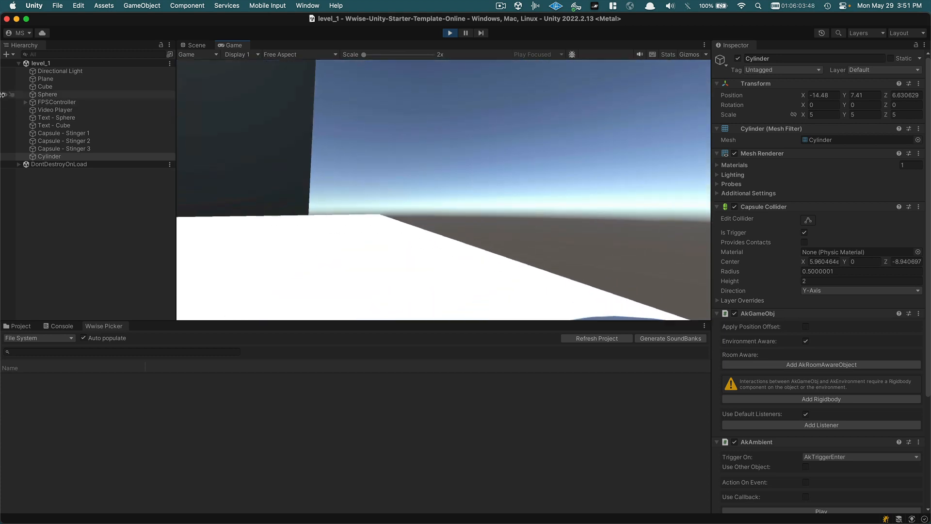
Step: Walk the player past the cylinder to the Set_State_Combat cube to test the combat music trigger
{"action": "key", "text": "w"}
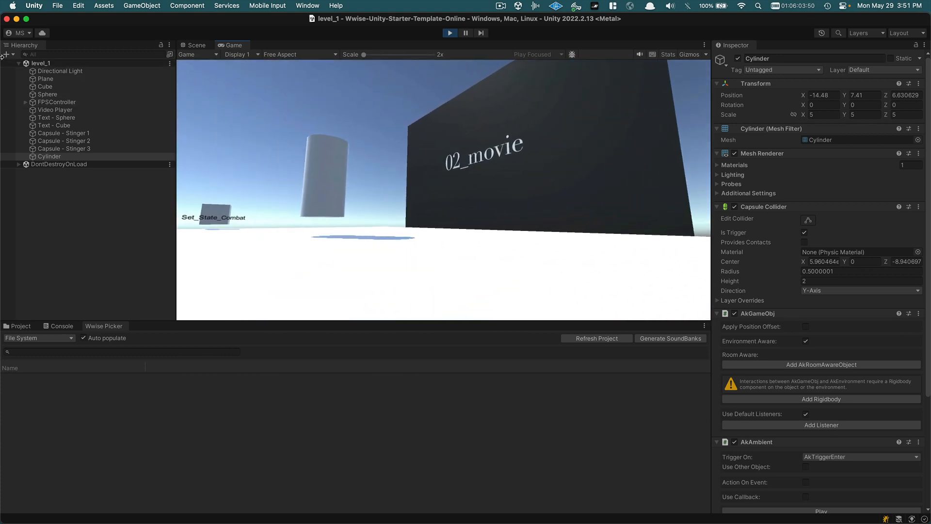
{"action": "key", "text": "w"}
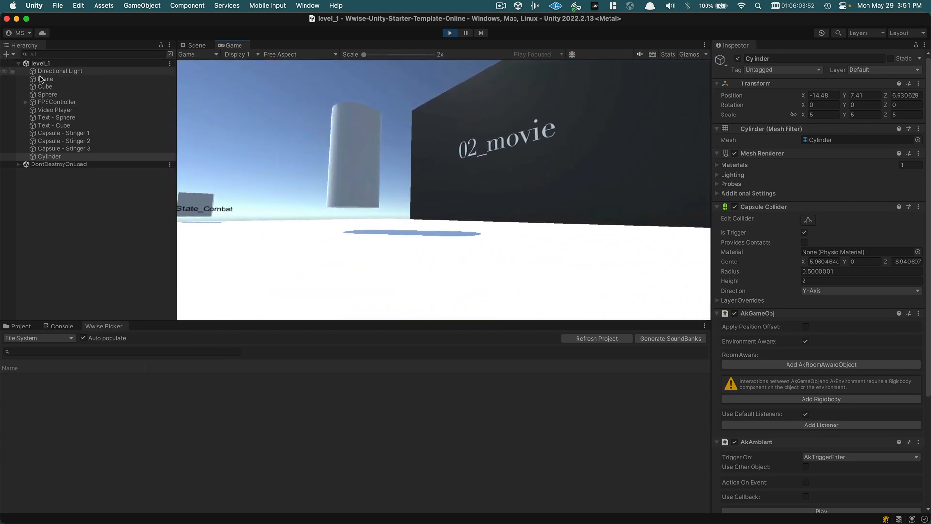
{"action": "key", "text": "w"}
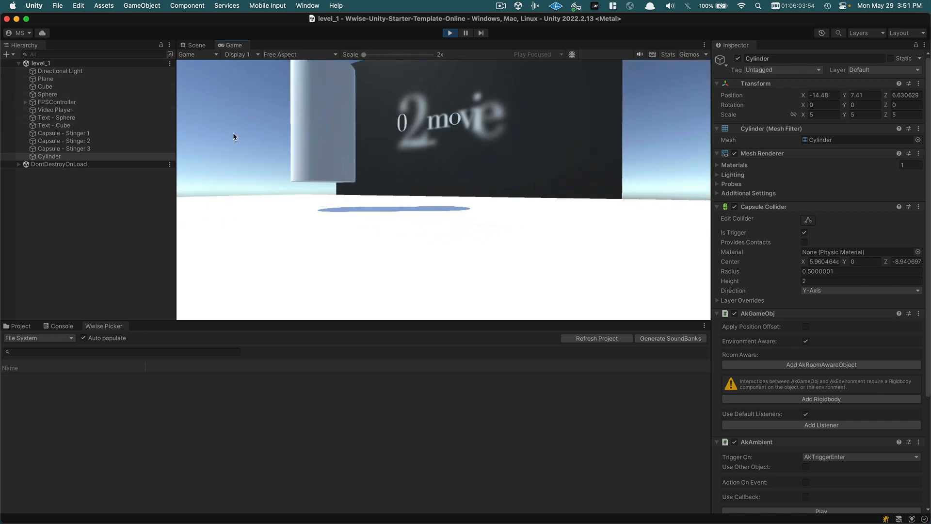
{"action": "key", "text": "s"}
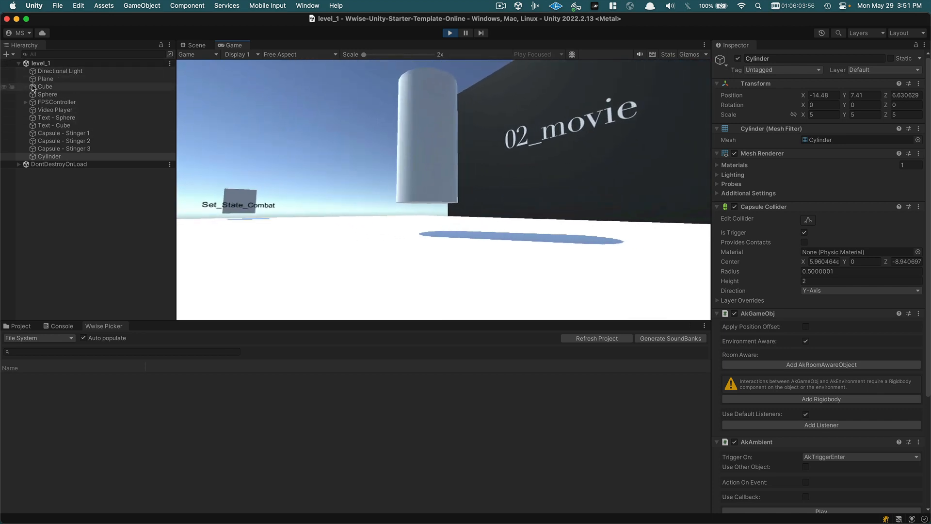
{"action": "key", "text": "w"}
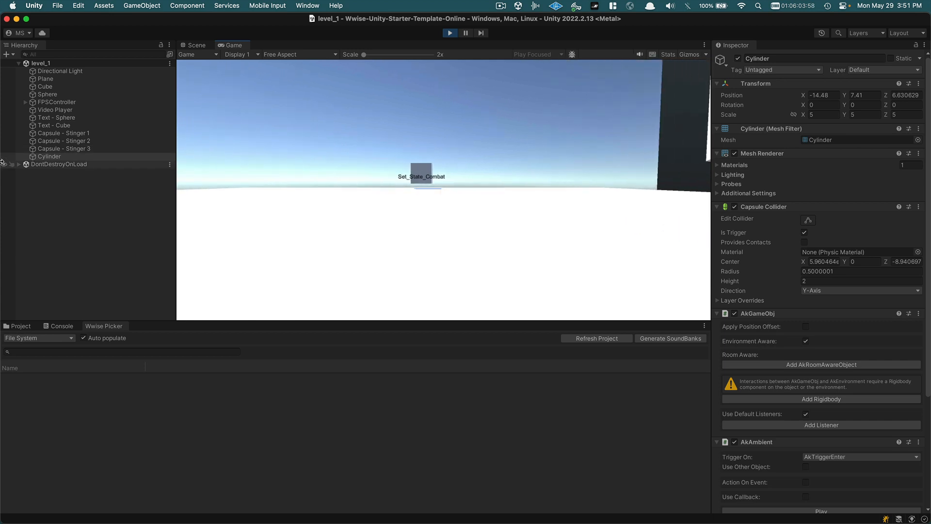
{"action": "key", "text": "w"}
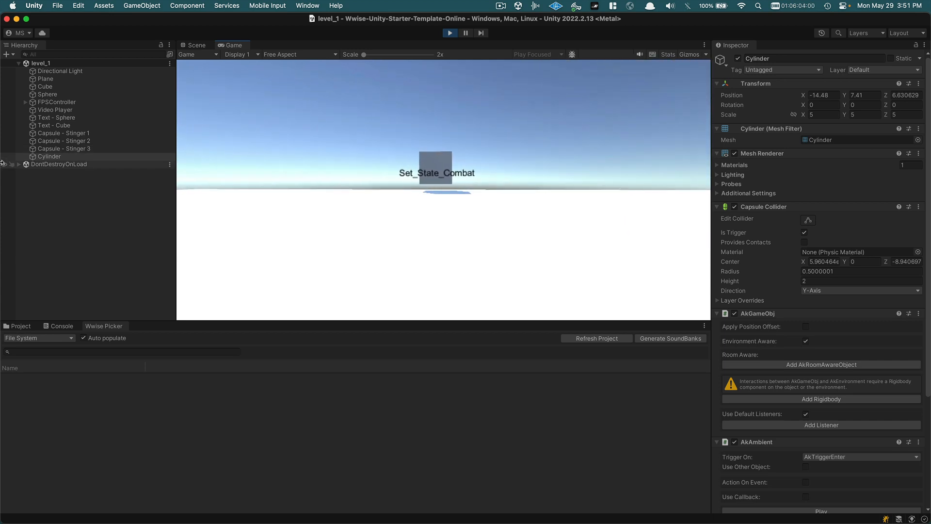
{"action": "key", "text": "w"}
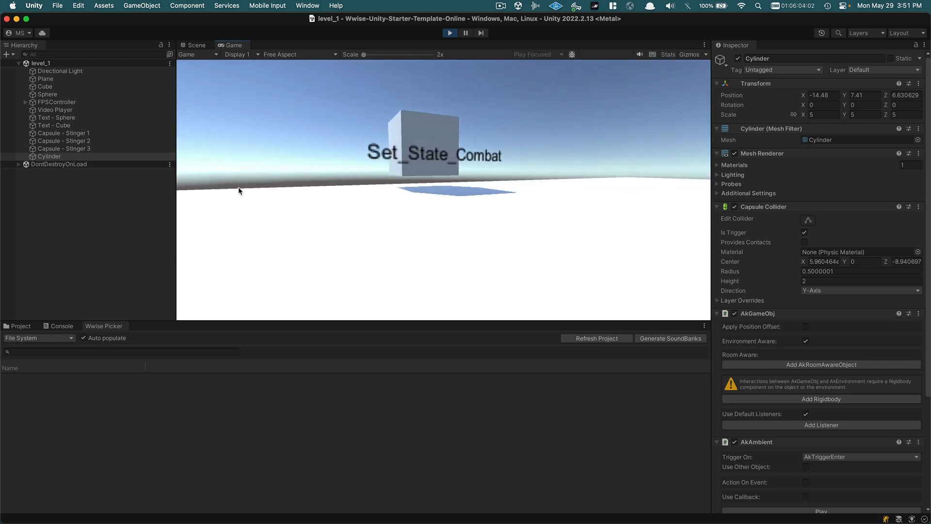
{"action": "key", "text": "w"}
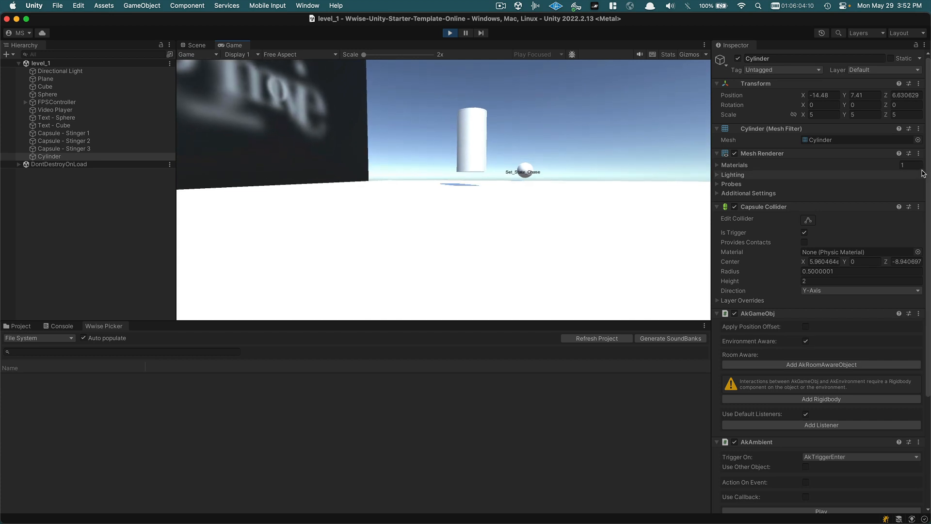
Step: Walk the player back through the cylinder to test its set_state_none trigger, and stop the play session
{"action": "key", "text": "w"}
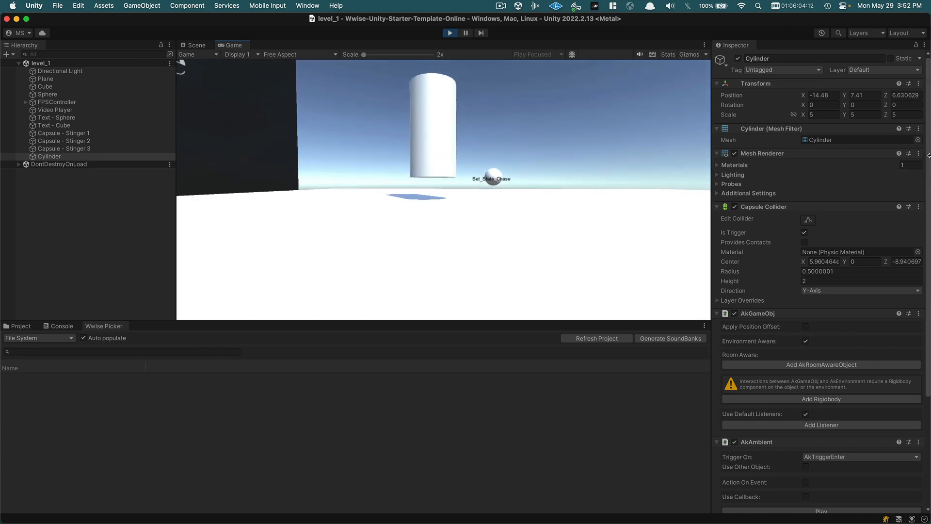
{"action": "key", "text": "w"}
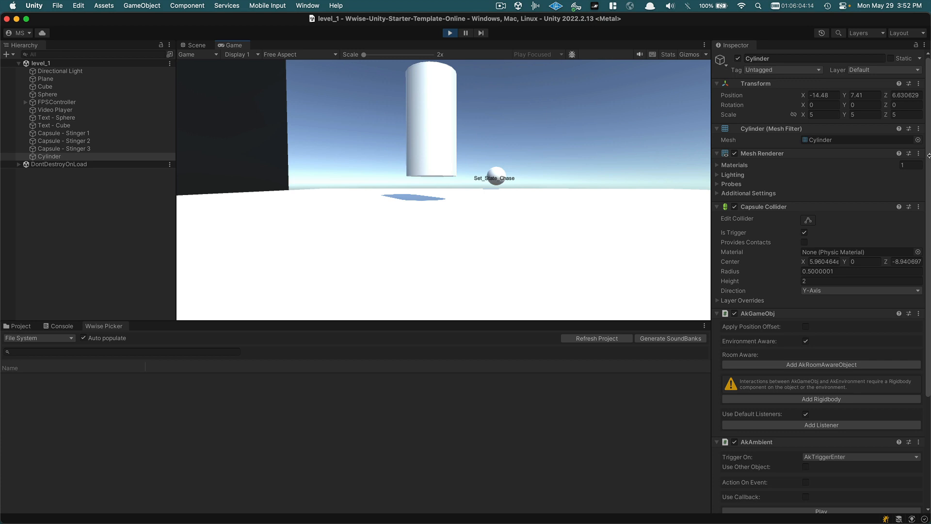
{"action": "key", "text": "w"}
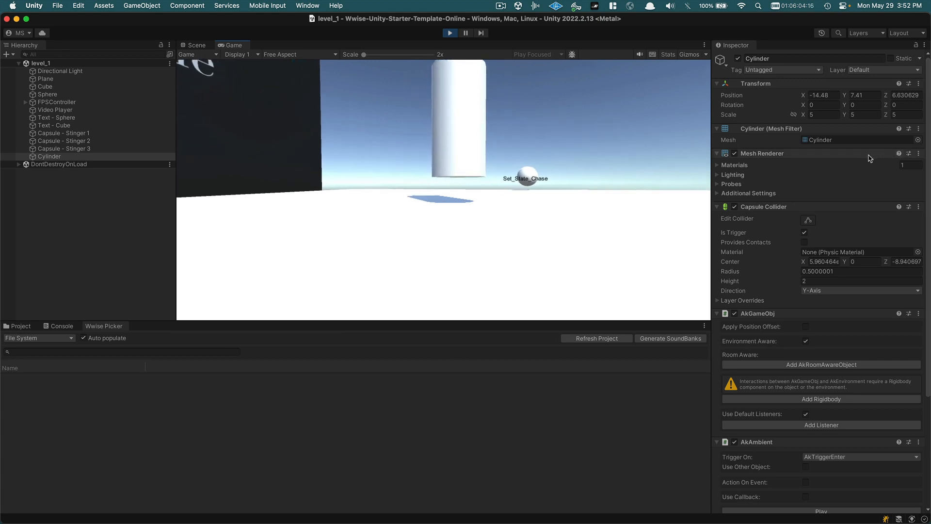
{"action": "key", "text": "w"}
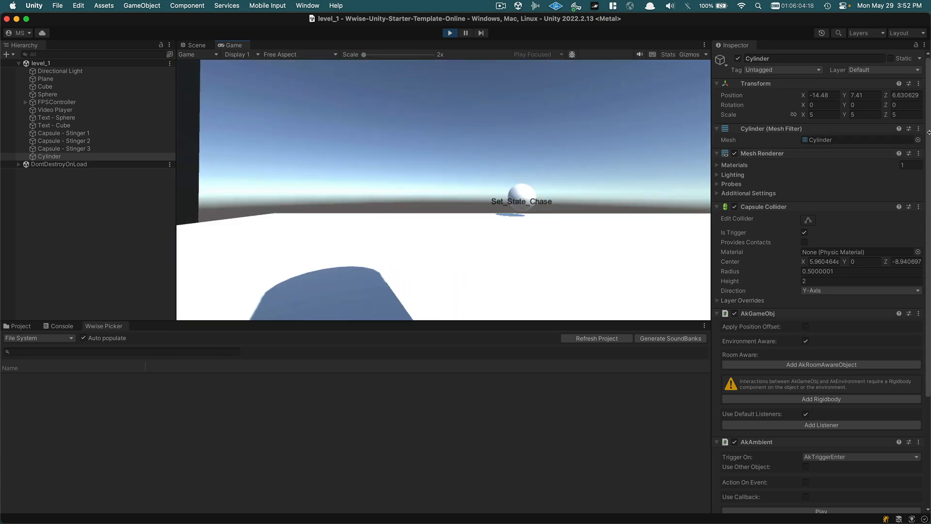
{"action": "key", "text": "w"}
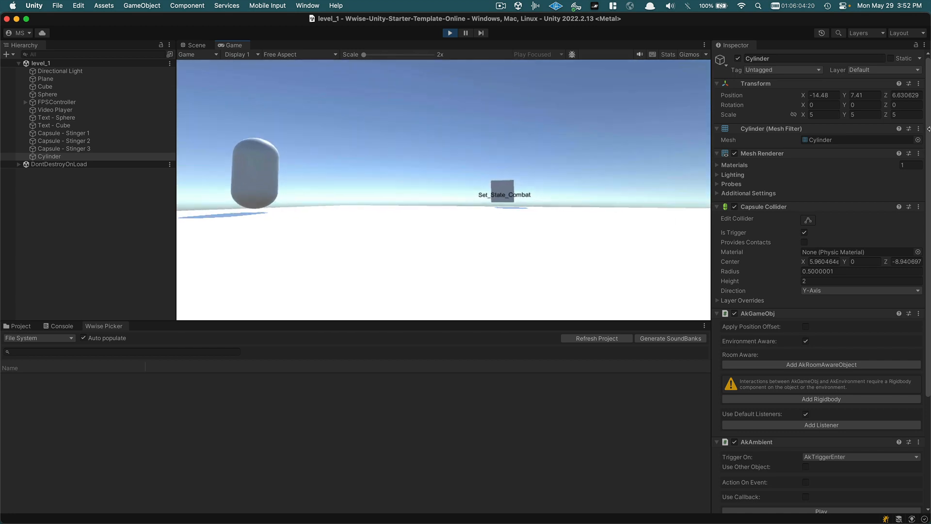
{"action": "key", "text": "w"}
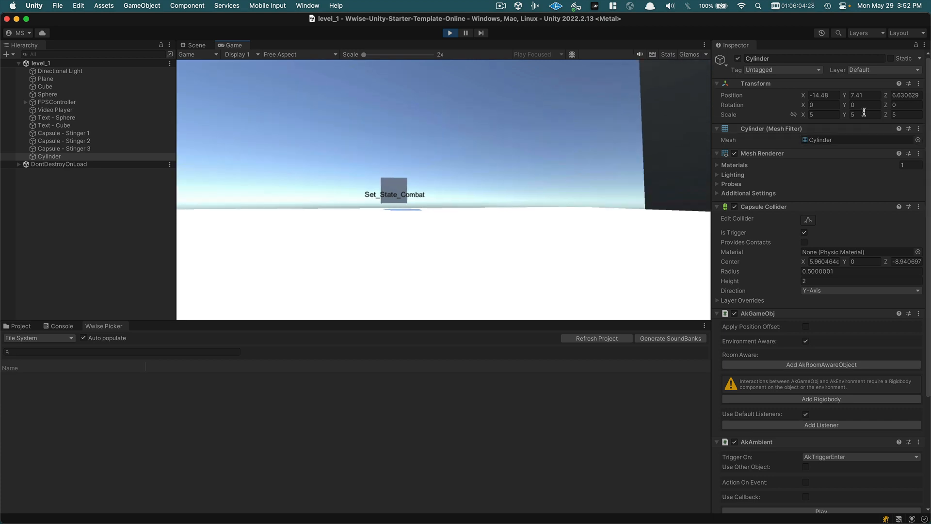
{"action": "left_click", "coordinate": [449, 33]}
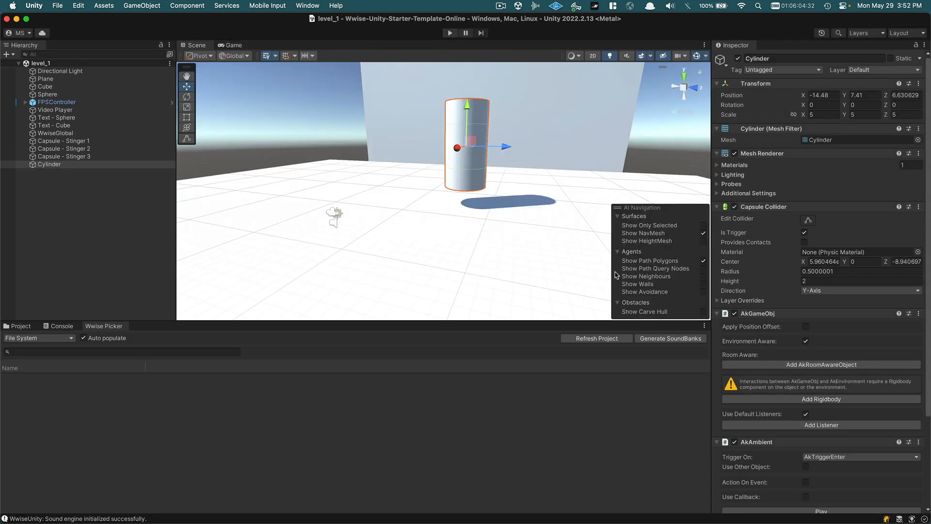
Step: Inspect the video clips assigned to the Video Player, the Set_State_Chase sphere and the Set_State_Combat cube
{"action": "left_click", "coordinate": [556, 140]}
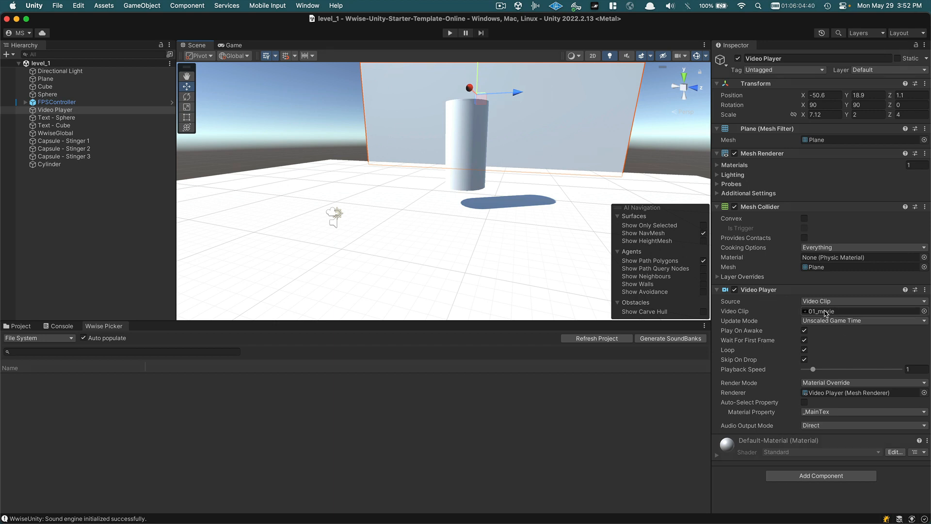
{"action": "right_click_drag", "start_coordinate": [499, 236], "coordinate": [587, 175]}
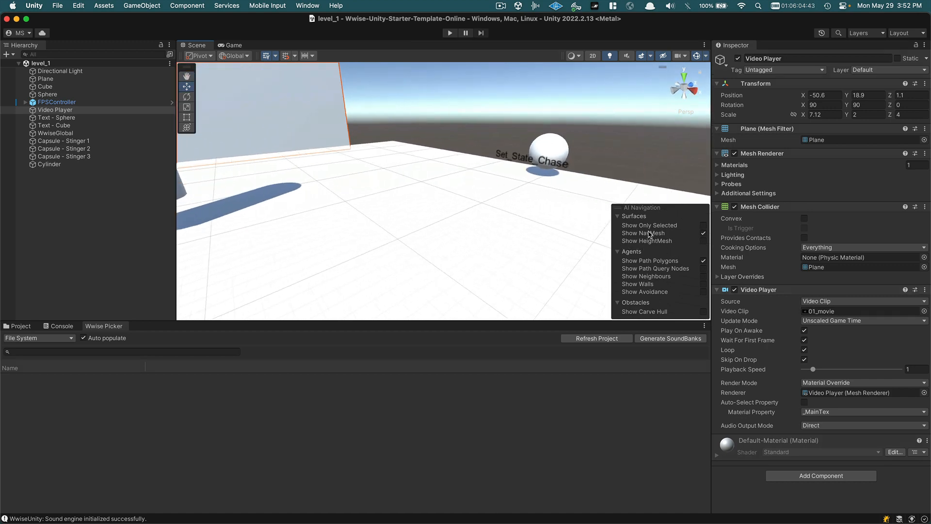
{"action": "left_click", "coordinate": [539, 144]}
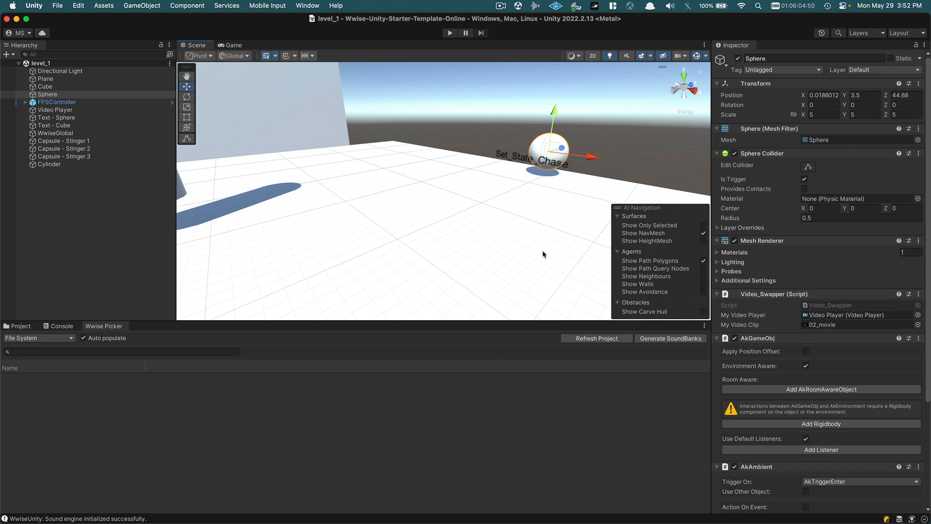
{"action": "right_click_drag", "start_coordinate": [409, 222], "coordinate": [179, 196]}
{"action": "left_click", "coordinate": [247, 170]}
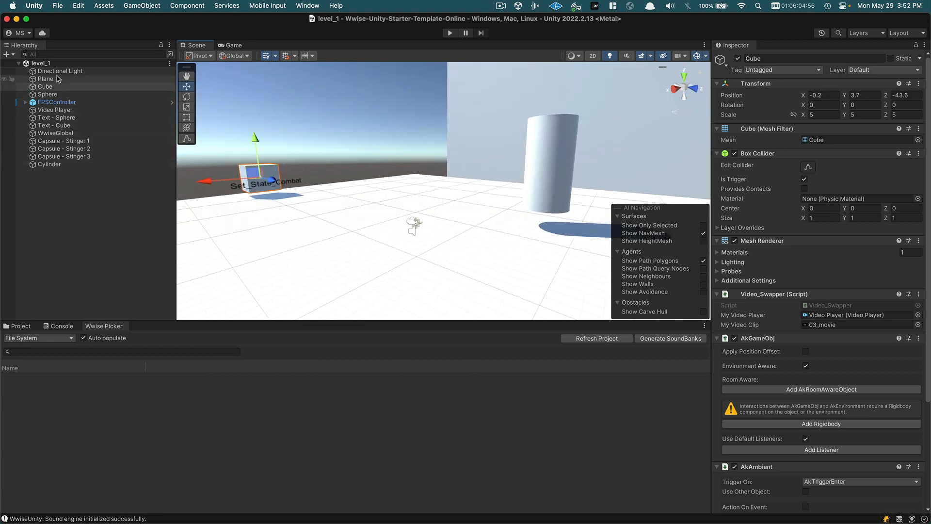
{"action": "left_click", "coordinate": [68, 111]}
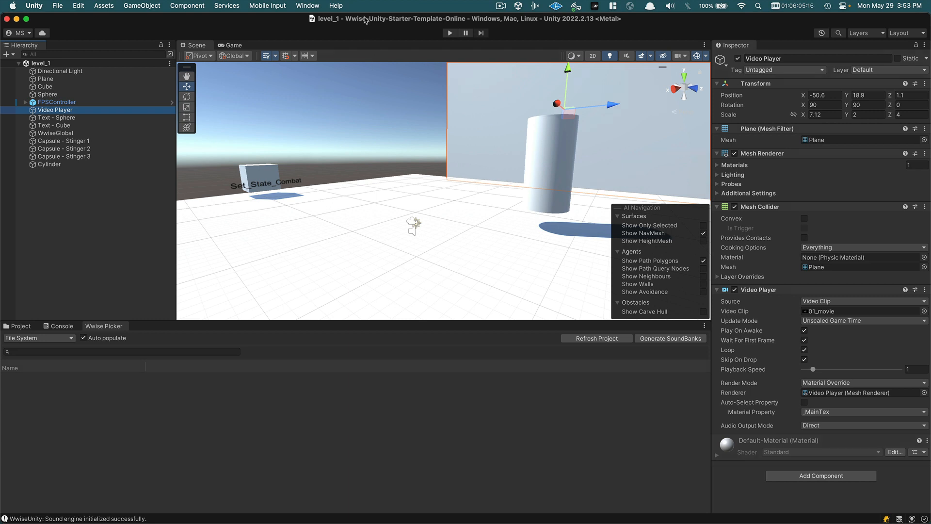
Step: In Finder, rename the Wwise-Unity-Starter-Template-Online folder in Downloads to the author's full name followed by _unity_wwise_project, and compress it
{"action": "key", "text": "super+Tab"}
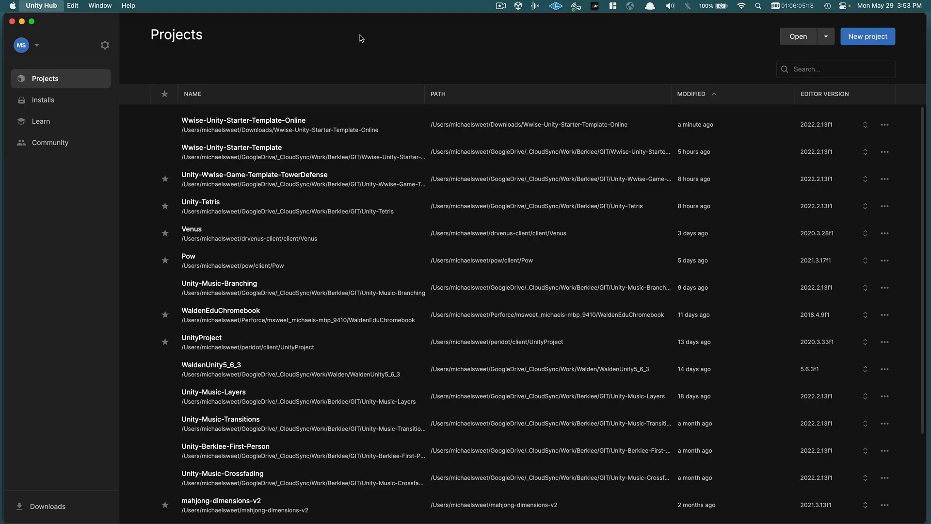
{"action": "key", "text": "super+Tab"}
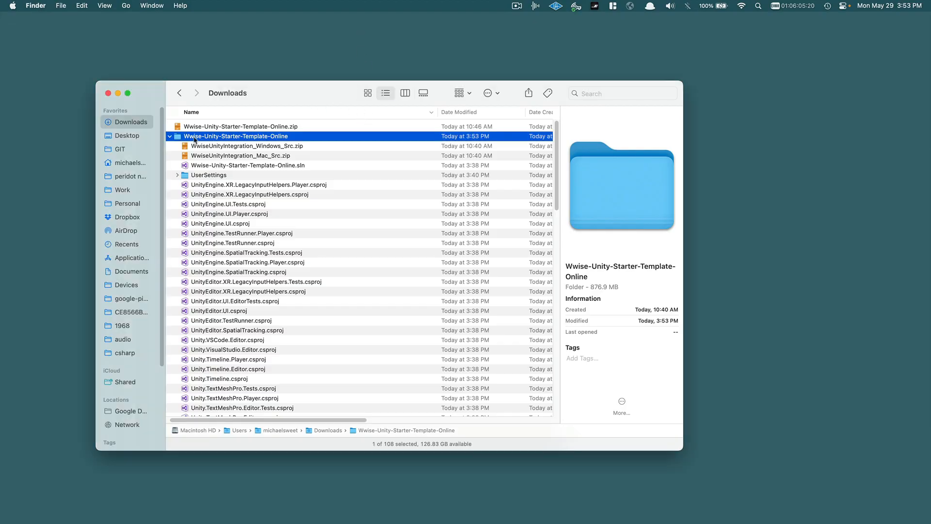
{"action": "left_click", "coordinate": [170, 137]}
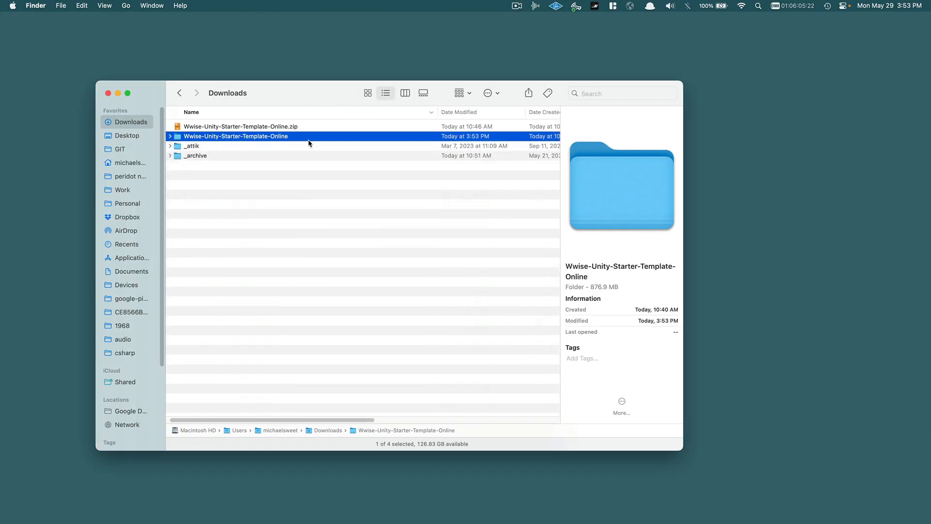
{"action": "left_click", "coordinate": [266, 138]}
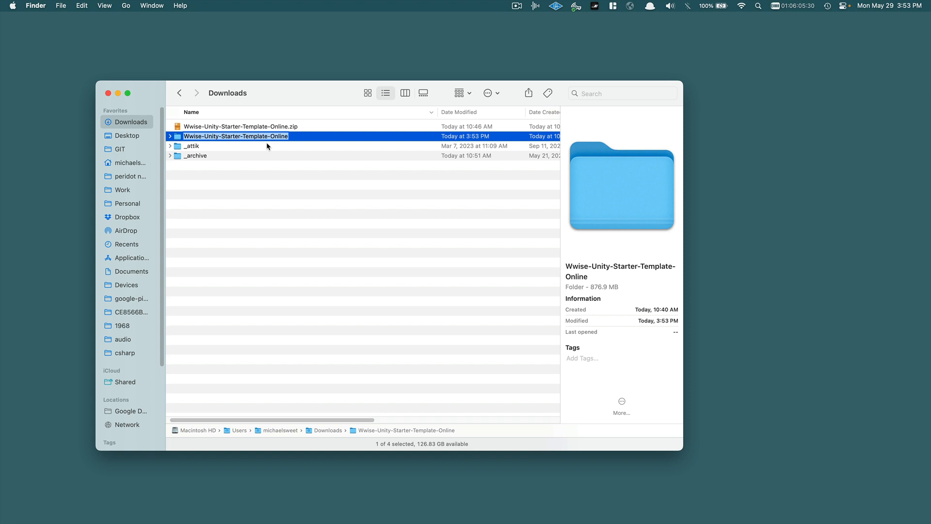
{"action": "type", "text": "michael_sweet_"}
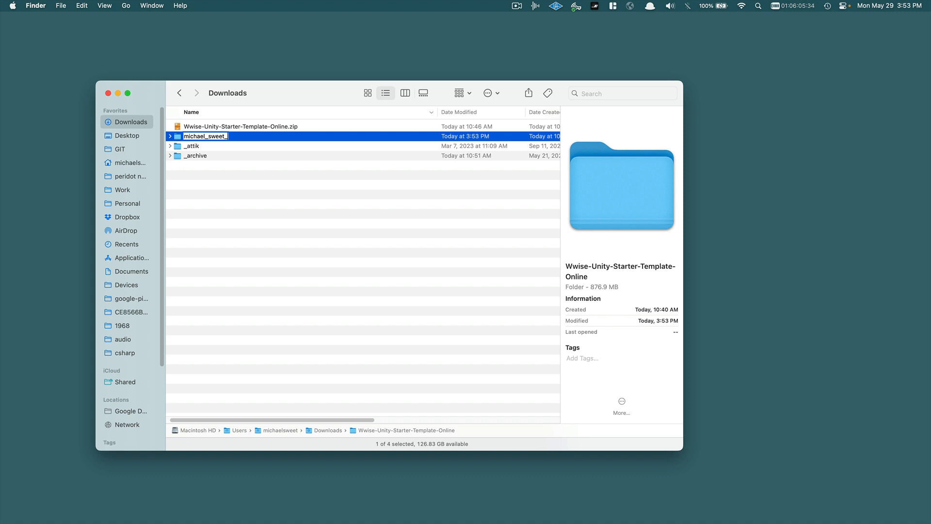
{"action": "type", "text": "unity_wwise_projec"}
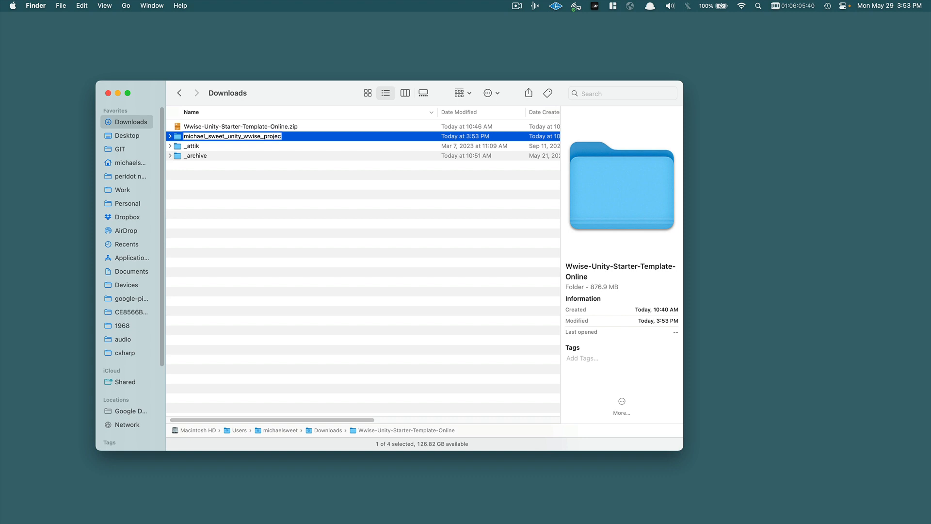
{"action": "type", "text": "t"}
{"action": "key", "text": "Return"}
{"action": "right_click", "coordinate": [268, 138]}
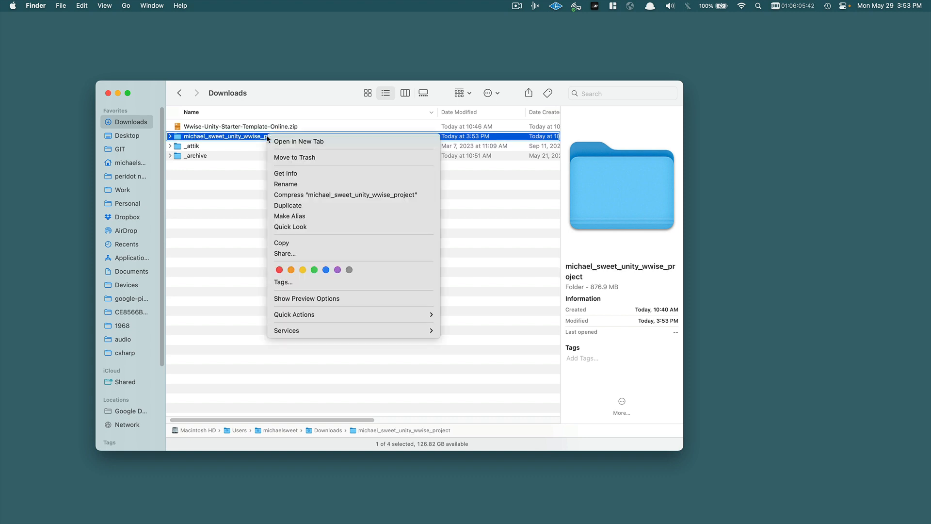
{"action": "left_click", "coordinate": [293, 195]}
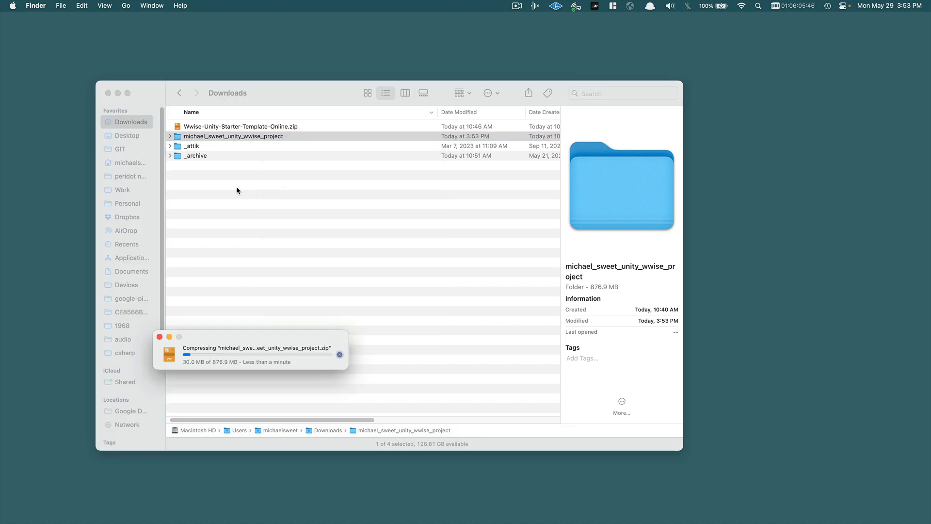